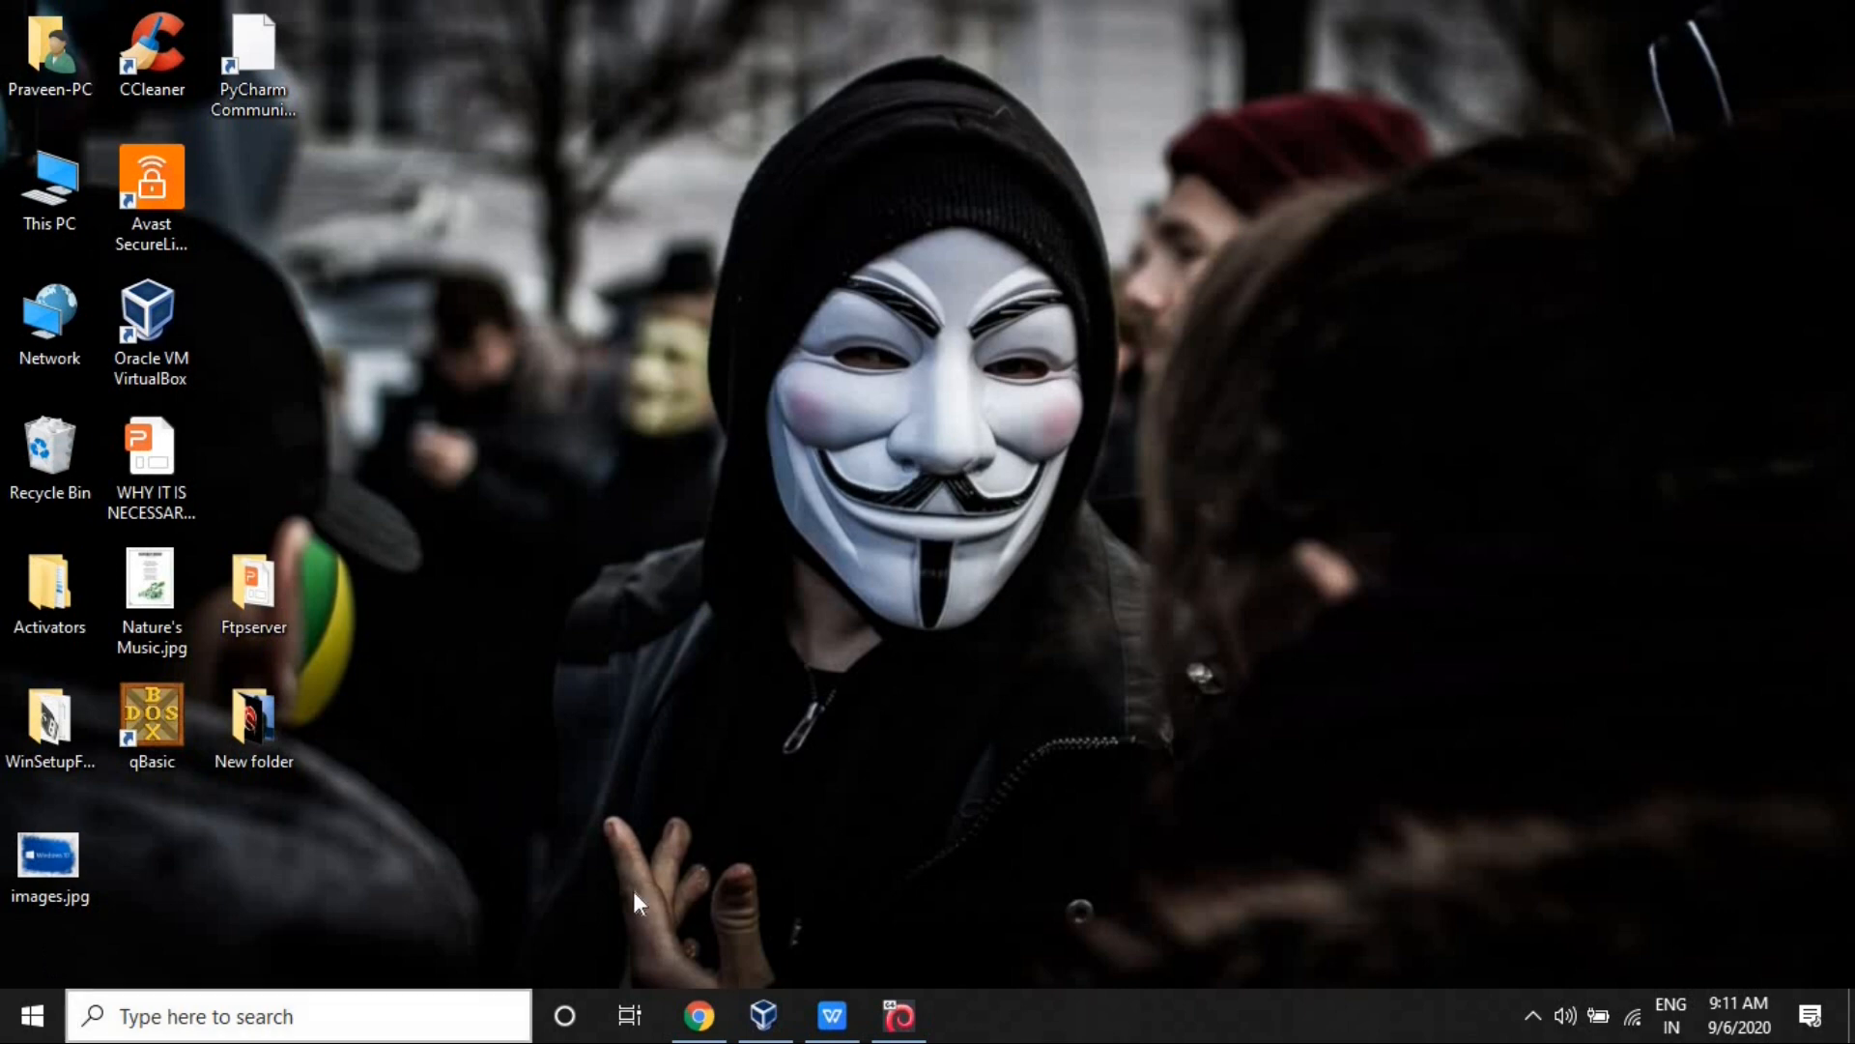
Open Products > Register for free in Chrome, dismiss the redirect banner, and scroll to REGISTER.
click(693, 1011)
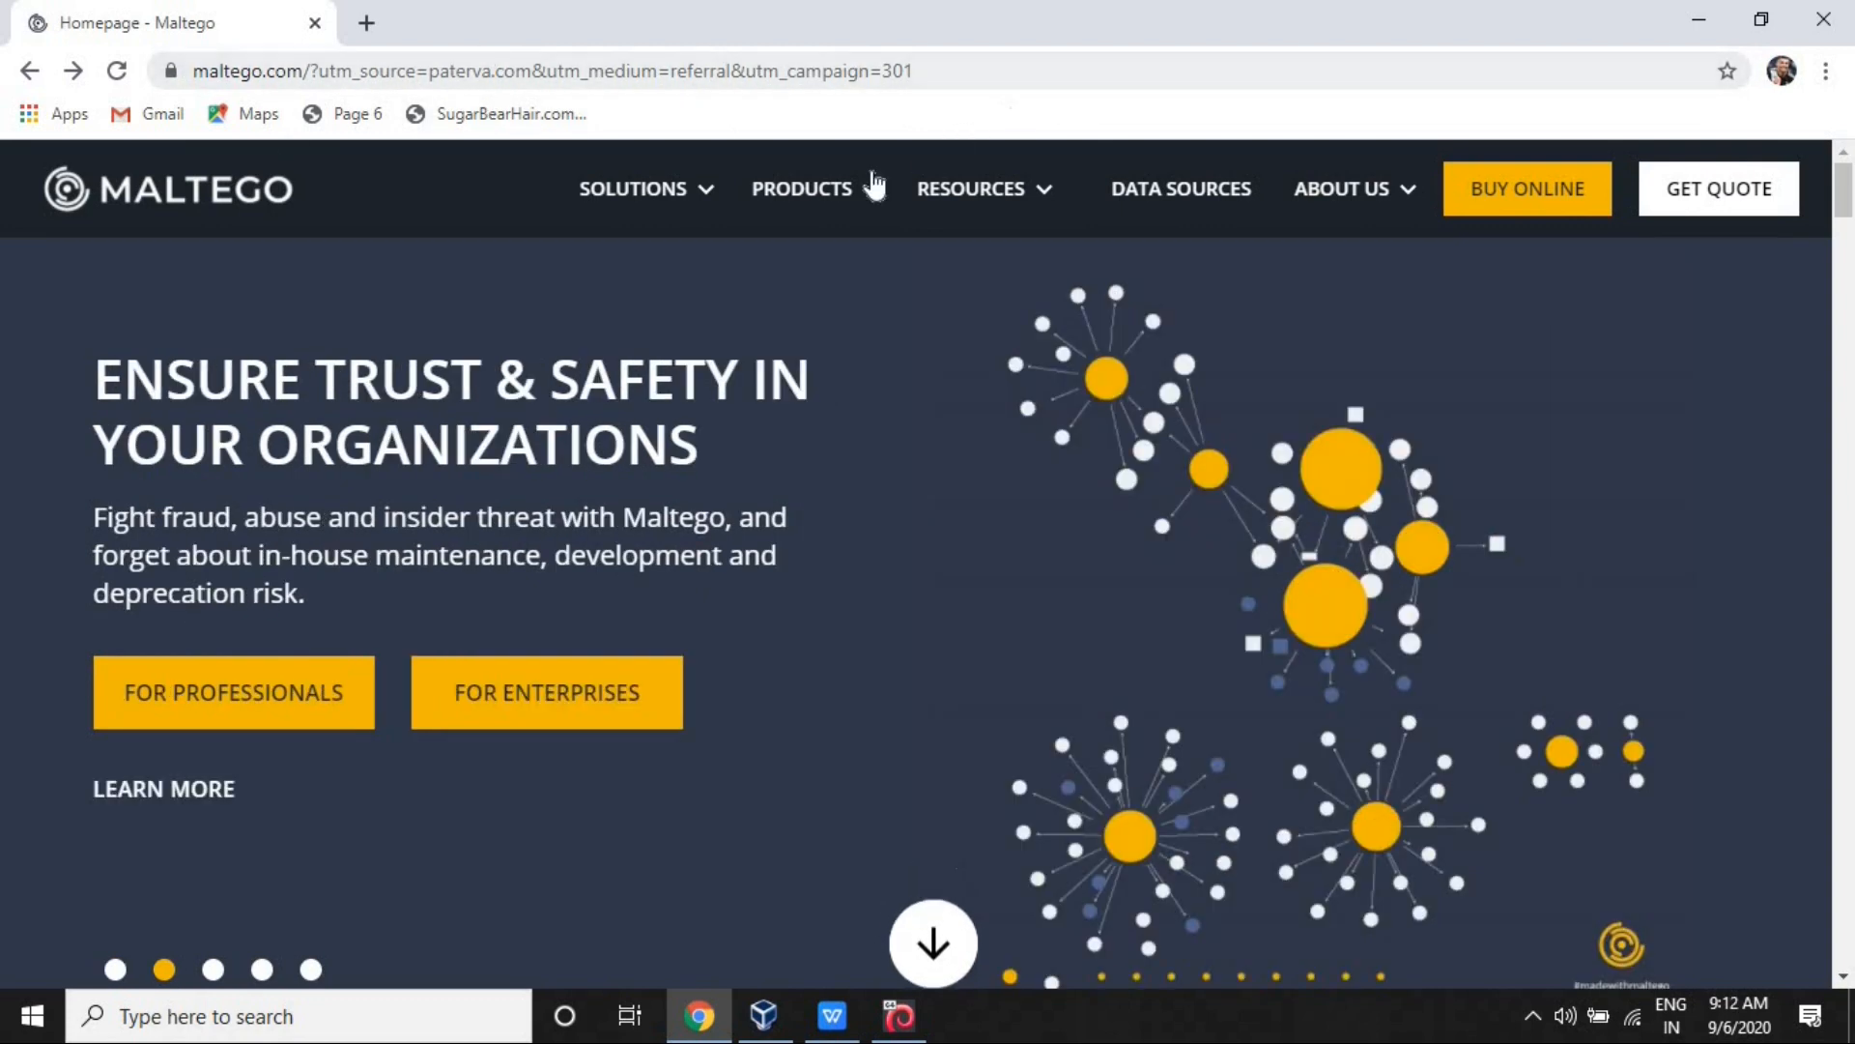
mouse_move(841, 198)
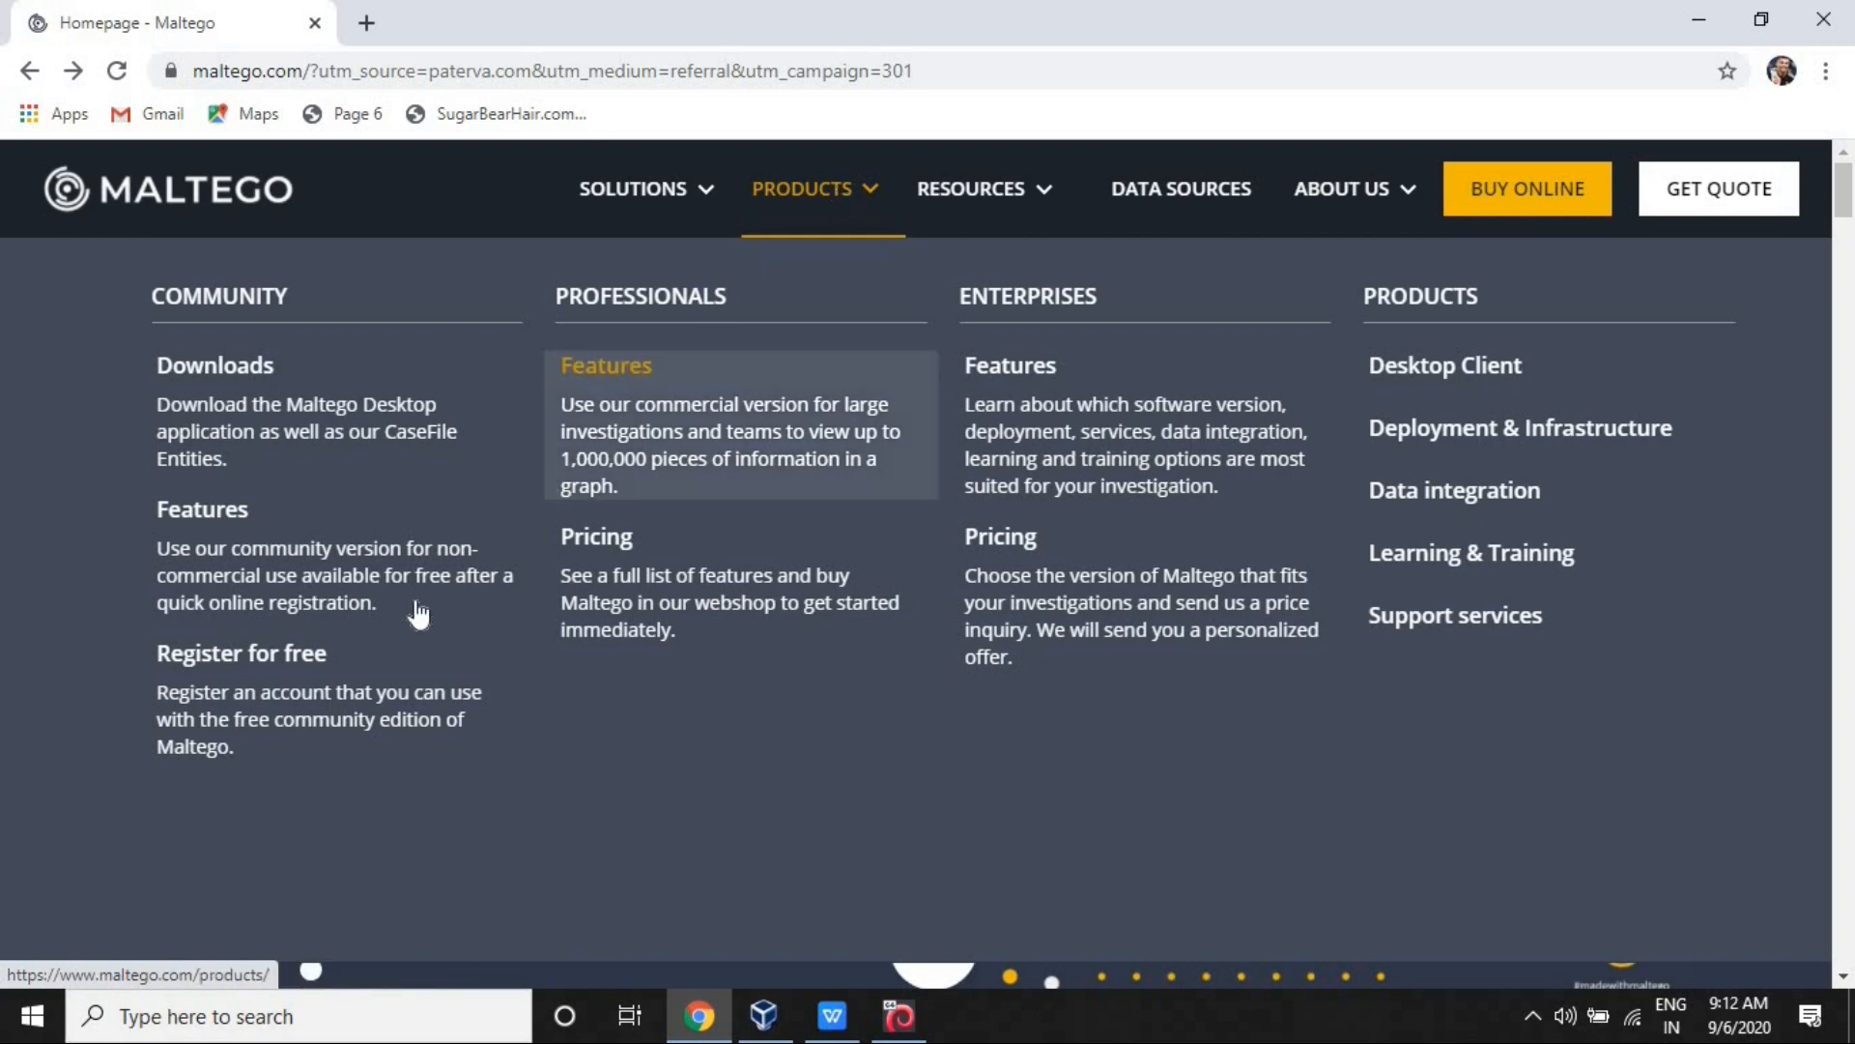
click(294, 698)
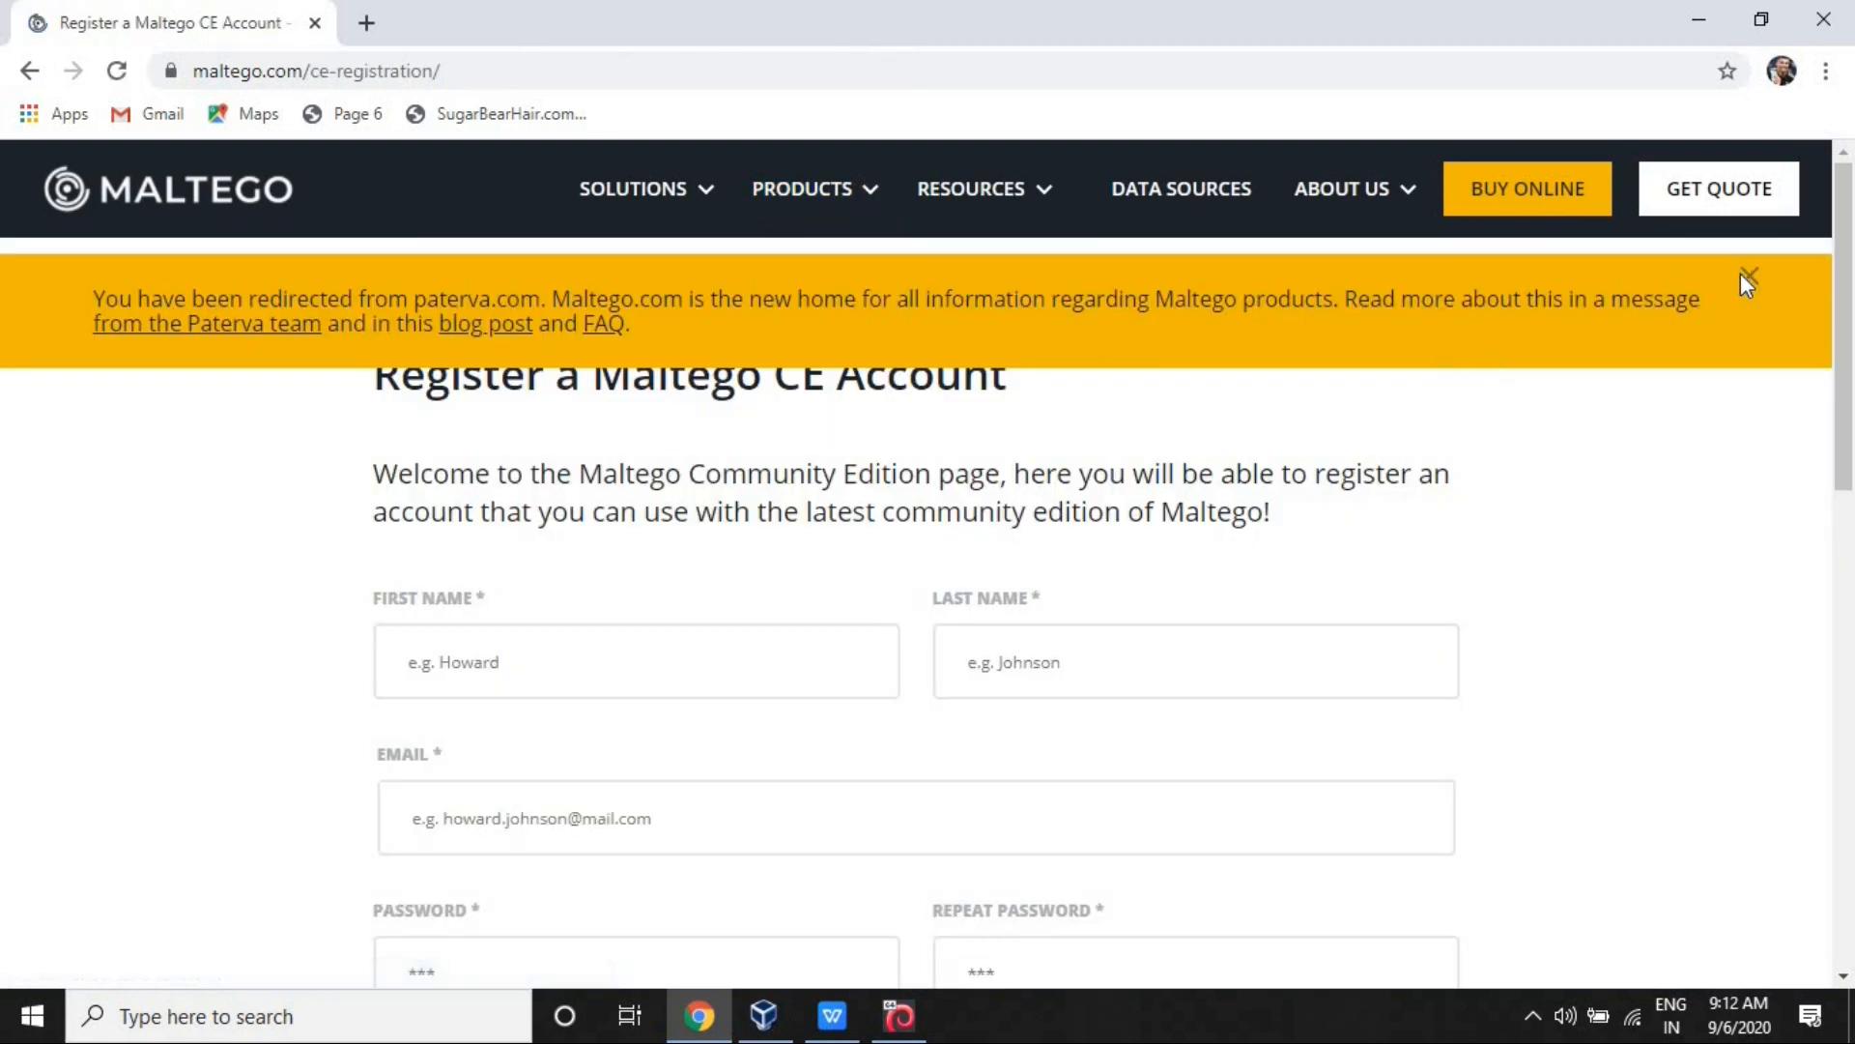
click(1747, 275)
mouse_move(1843, 286)
mouse_down()
mouse_move(1854, 421)
mouse_move(1854, 319)
mouse_up()
scroll(1854, 319, down, 1)
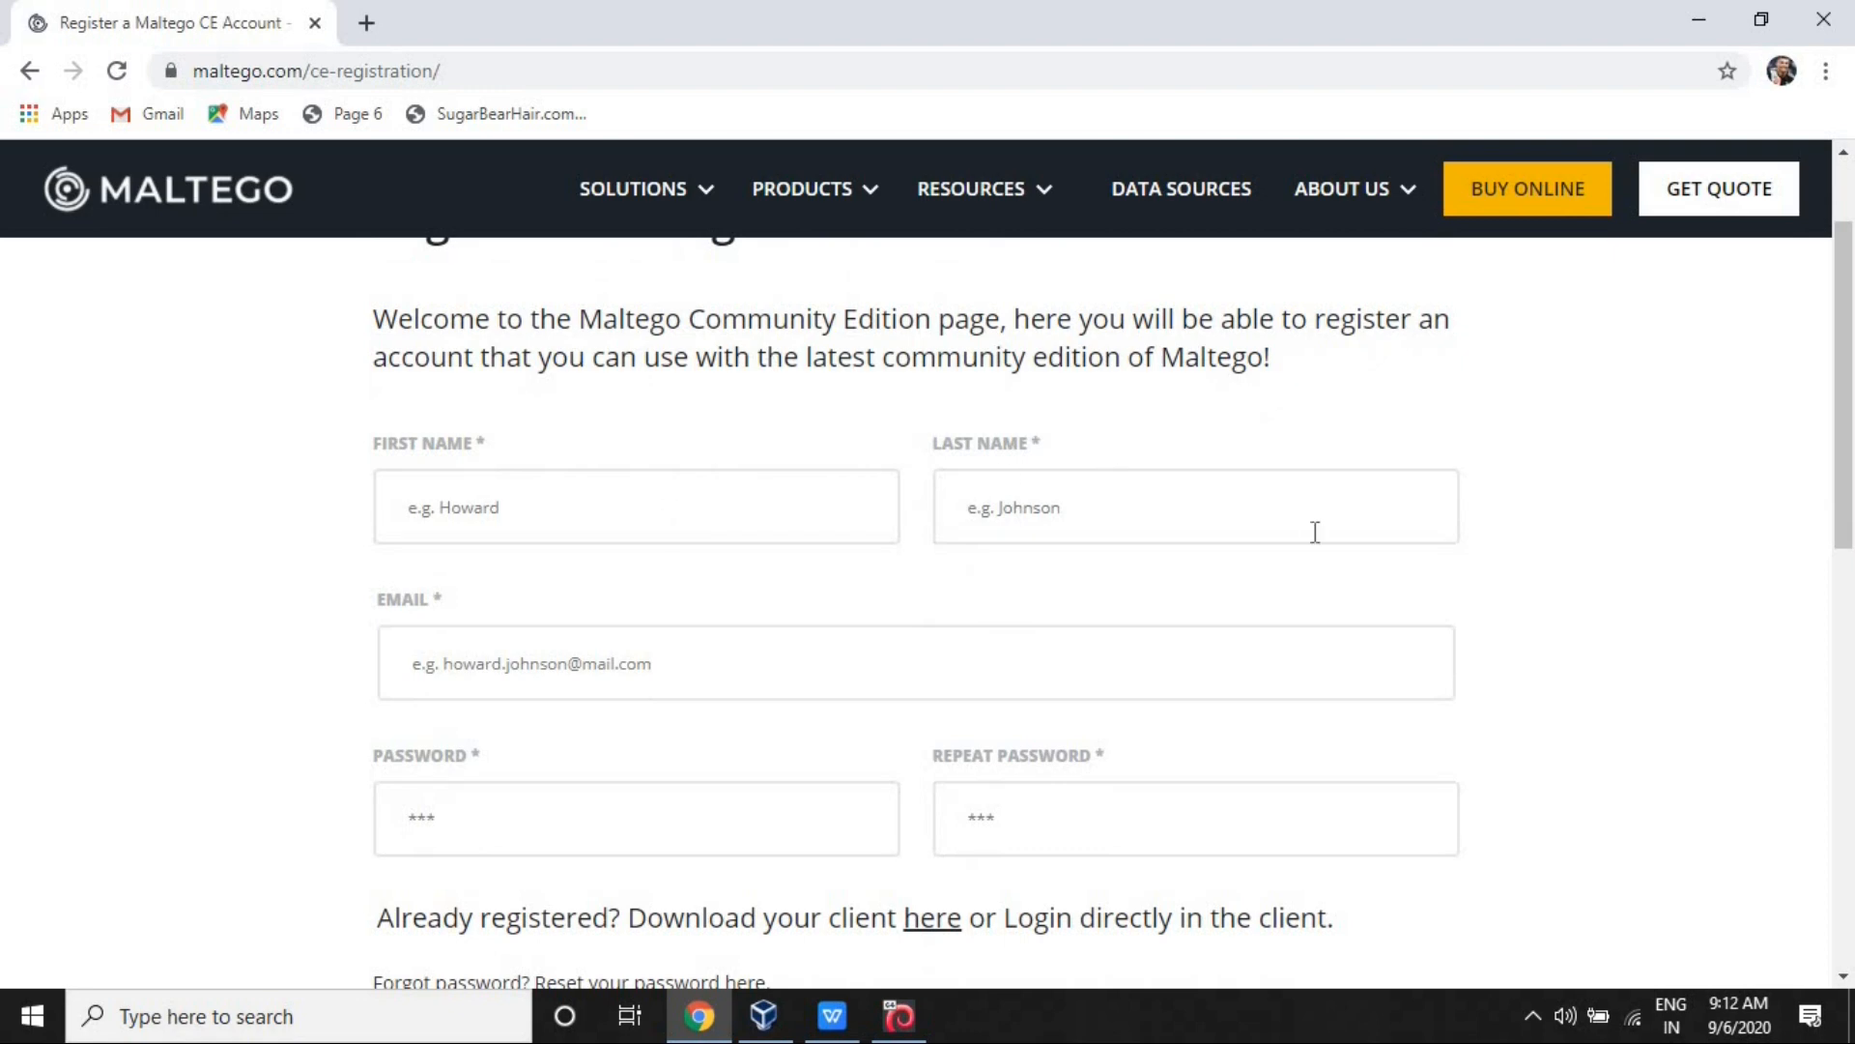
scroll(1842, 377, down, 1)
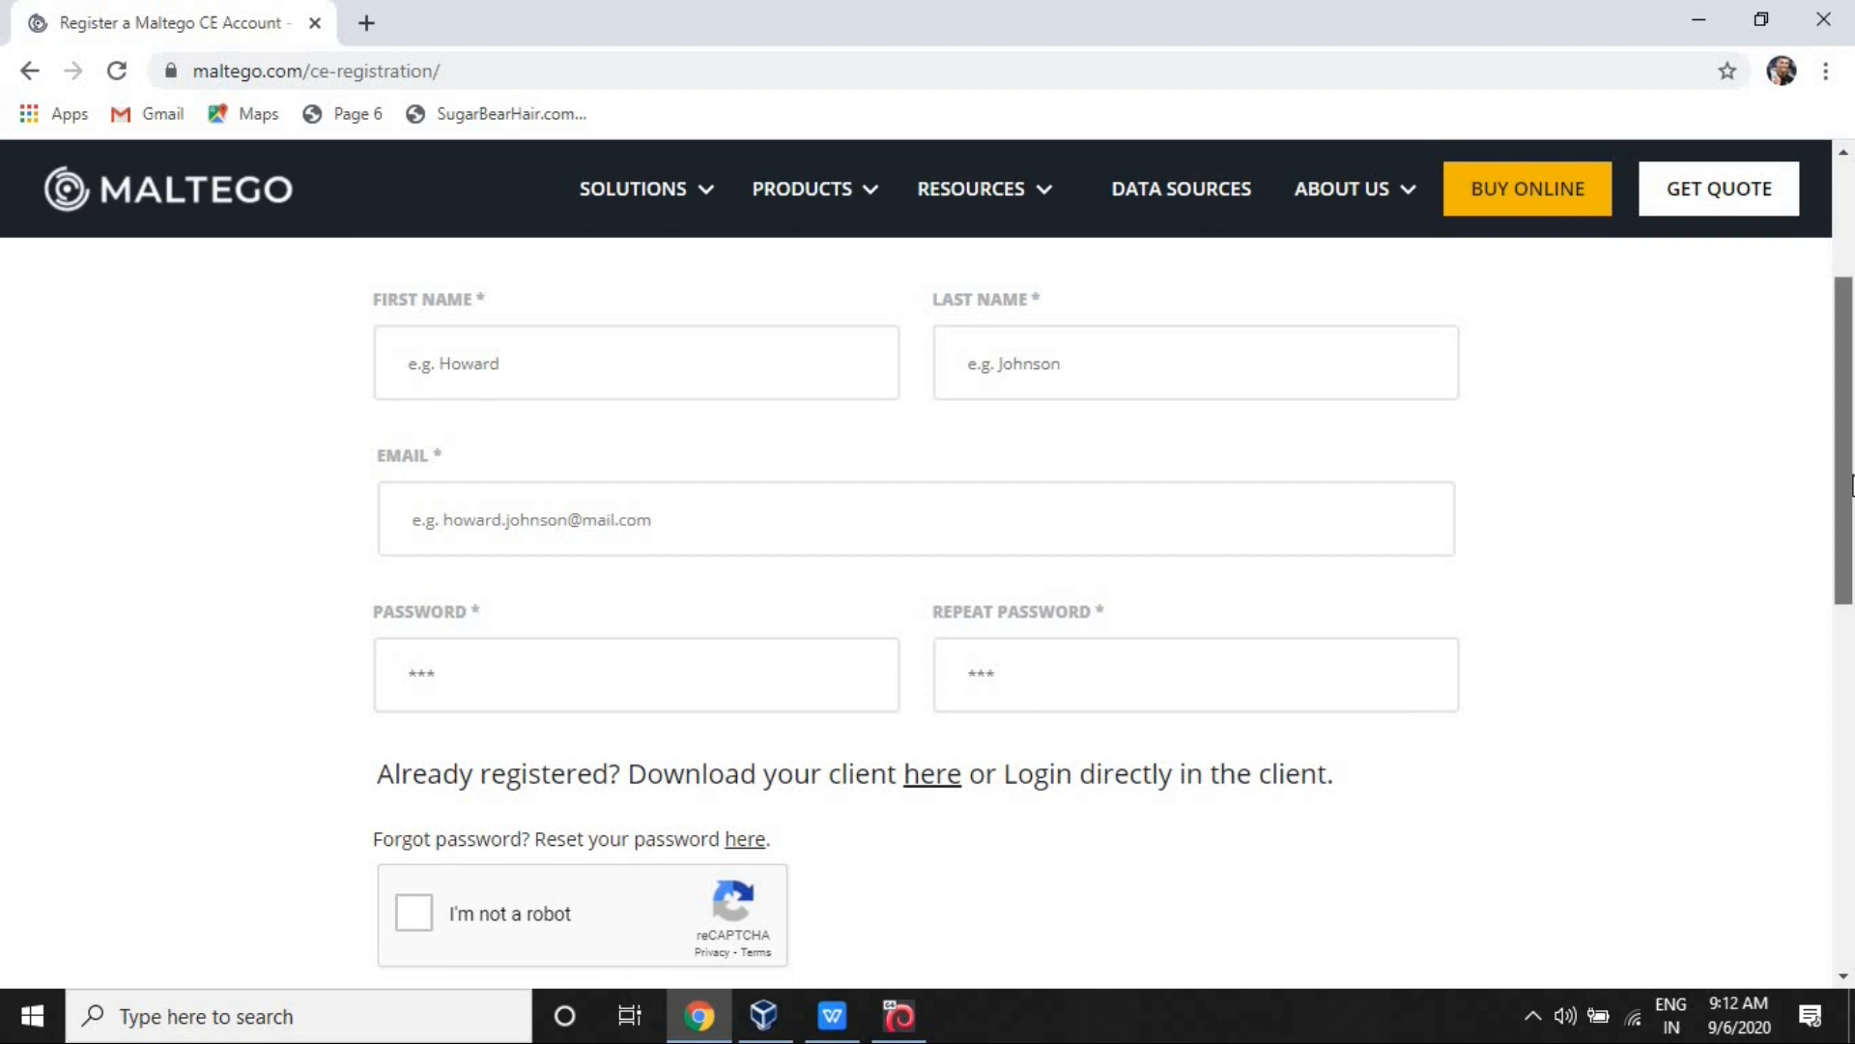
scroll(1852, 553, down, 1)
scroll(1852, 554, down, 1)
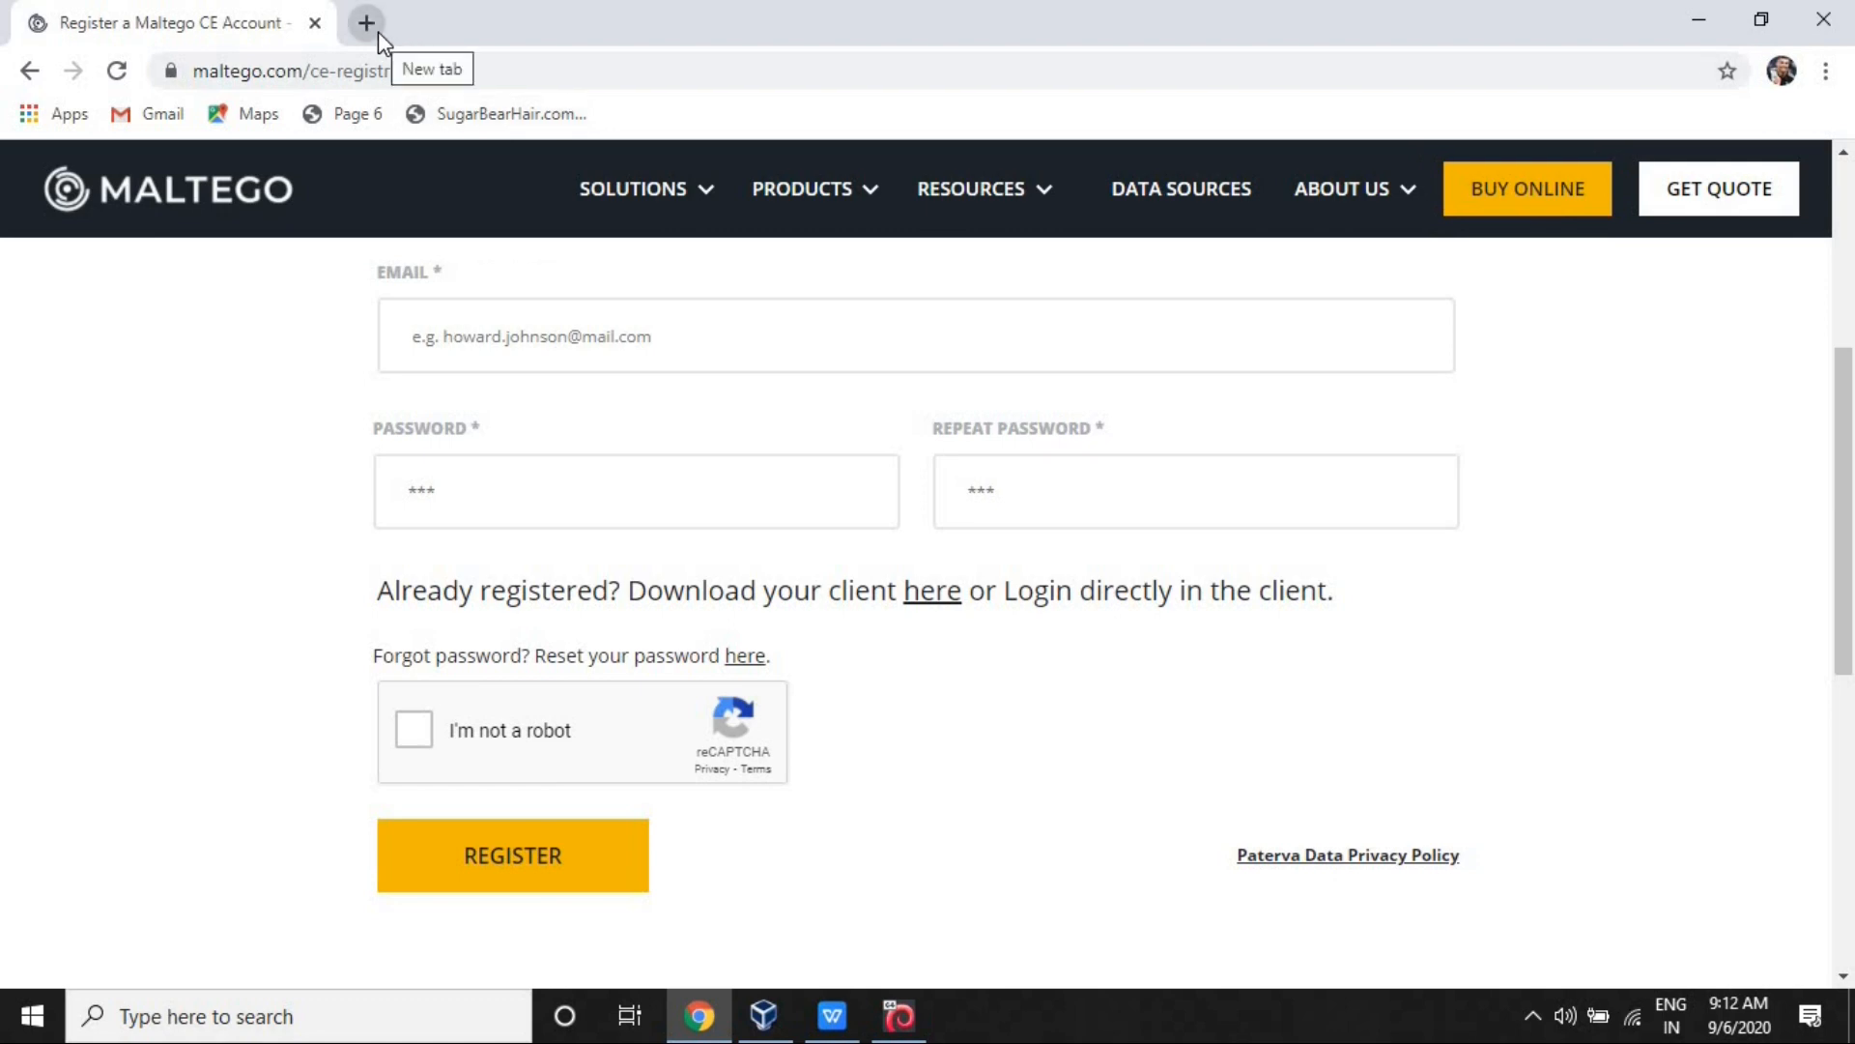
scroll(1119, 704, down, 2)
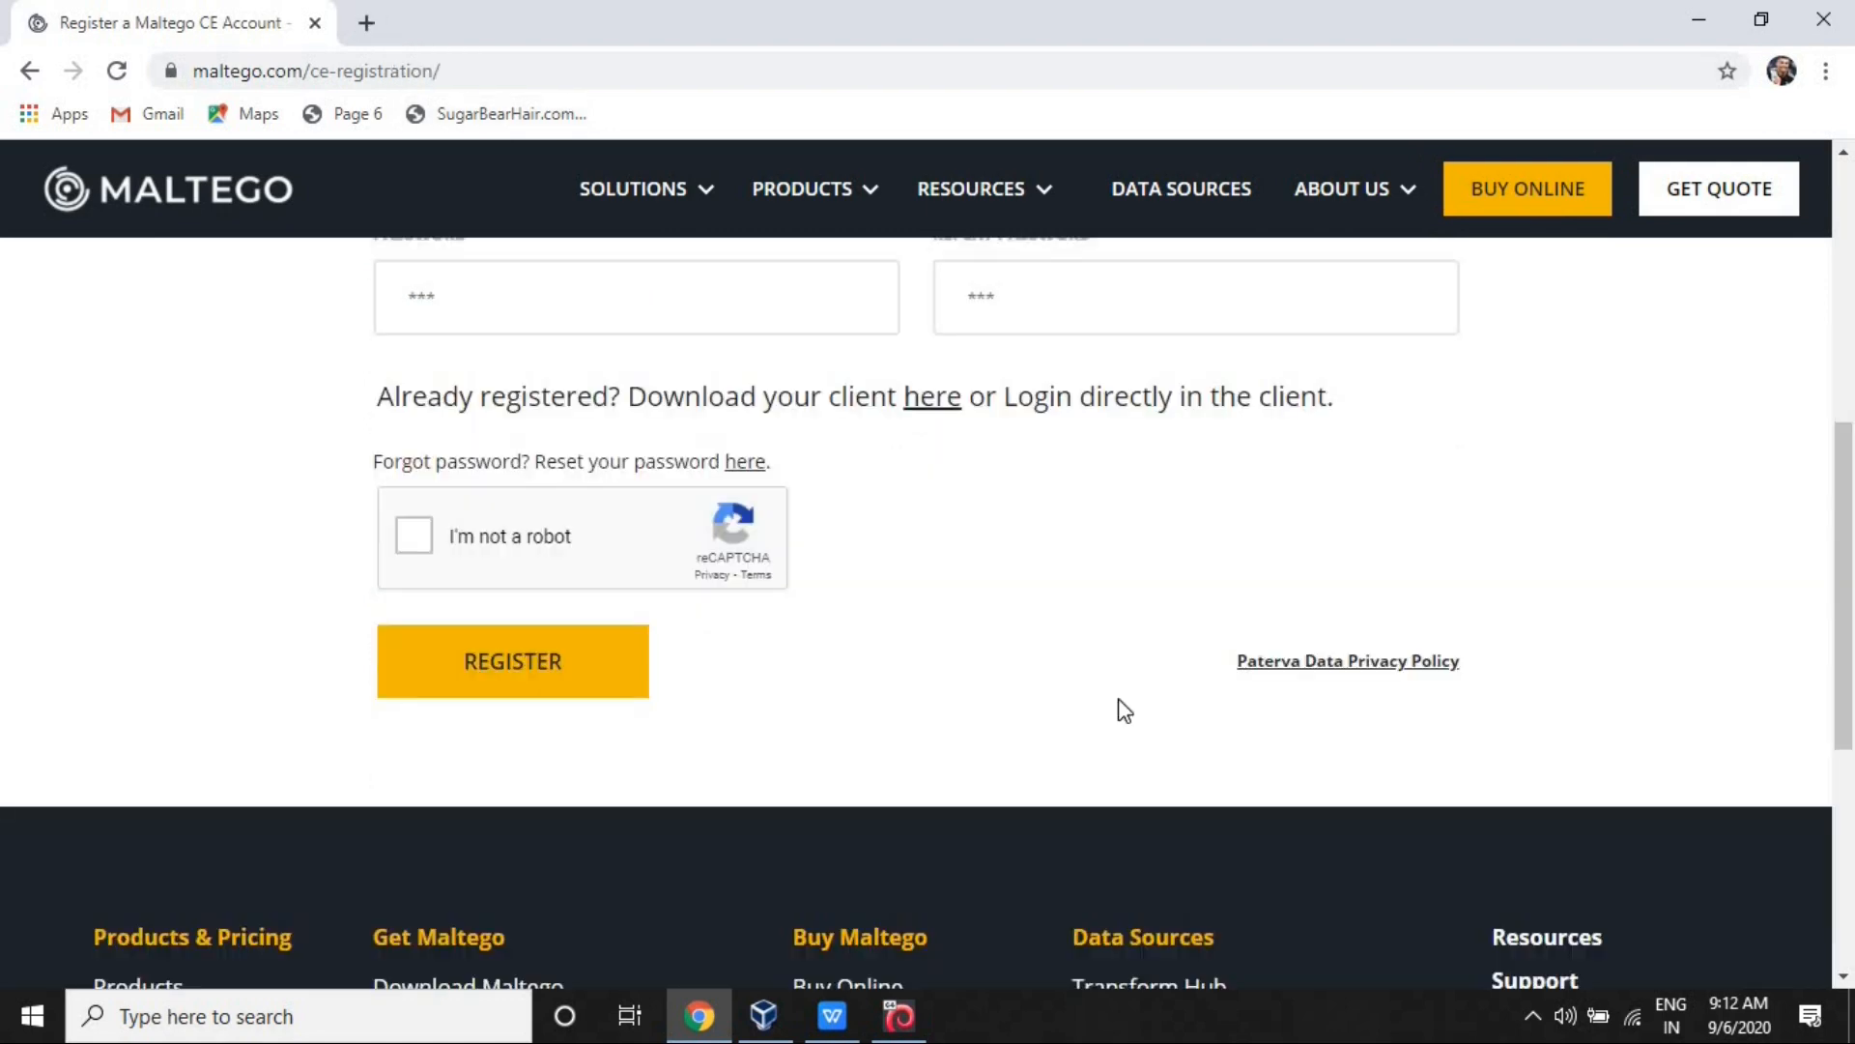
Open the Maltego CE Account Confirmation email in Gmail and scroll to its activation link.
click(367, 24)
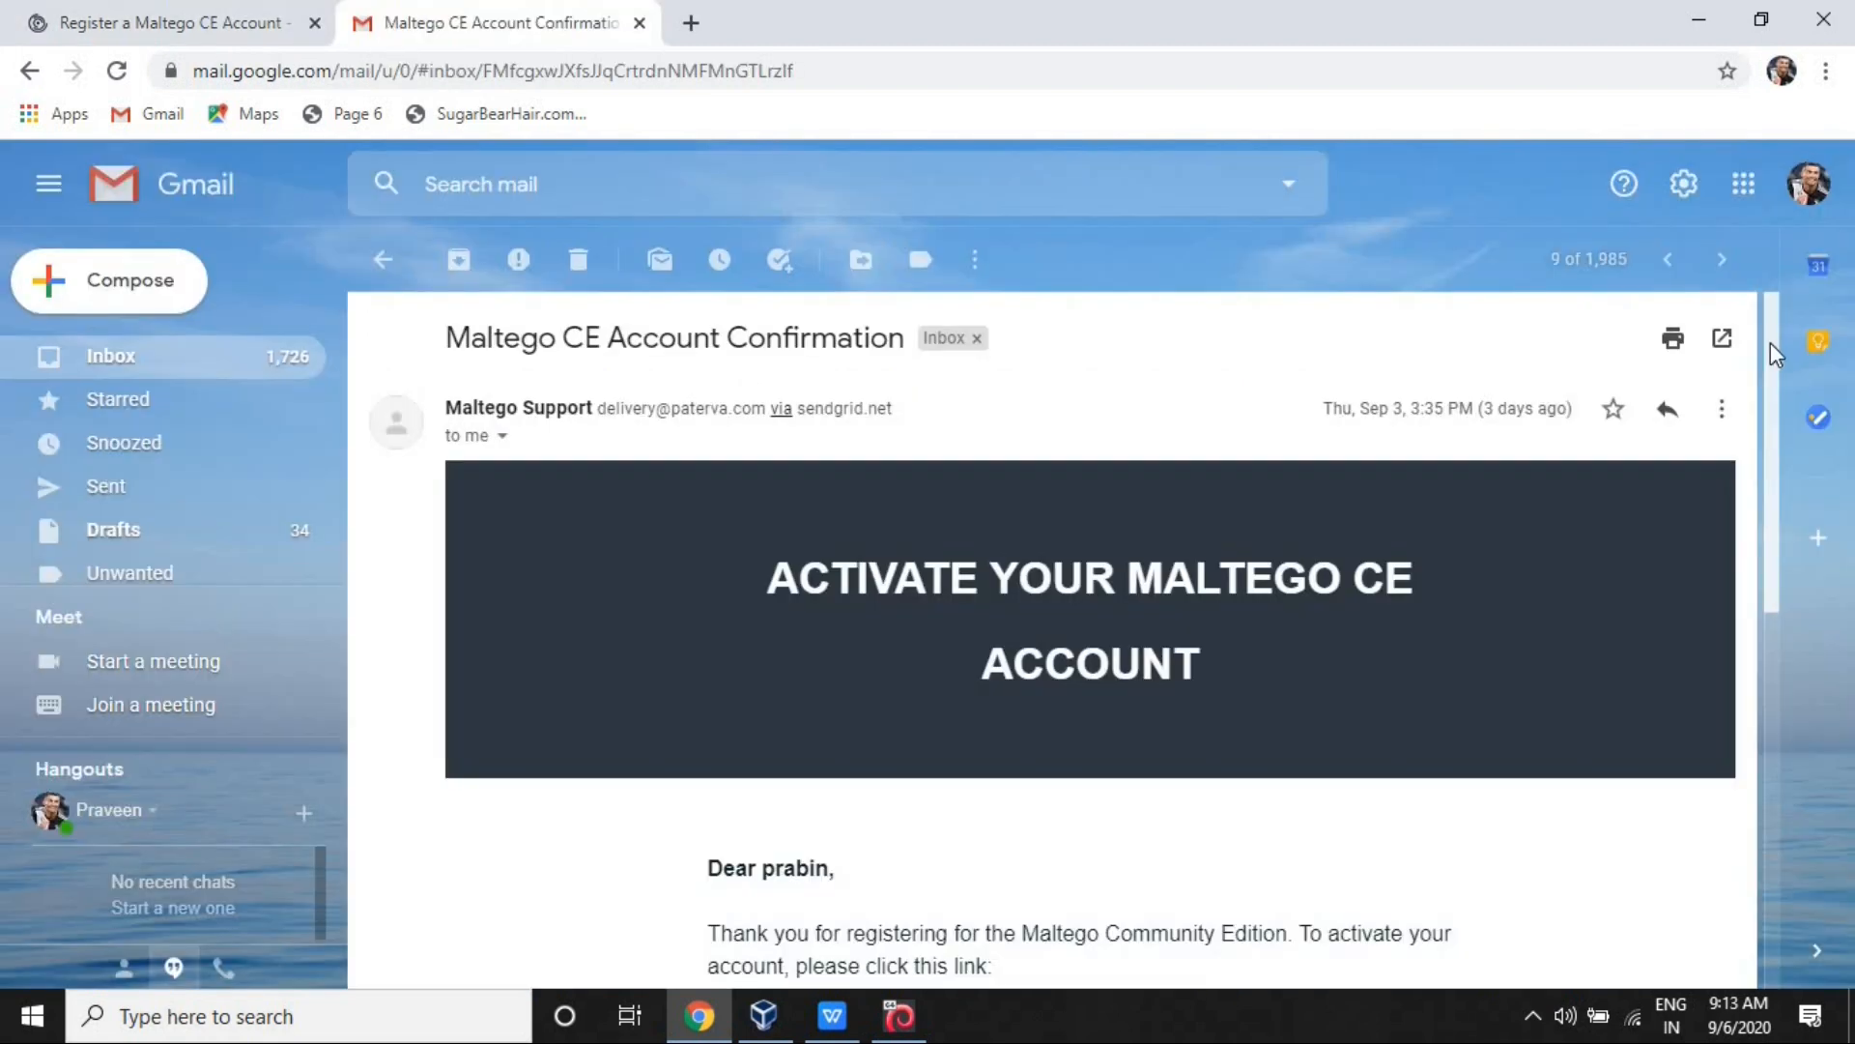
drag(1773, 352, 1770, 595)
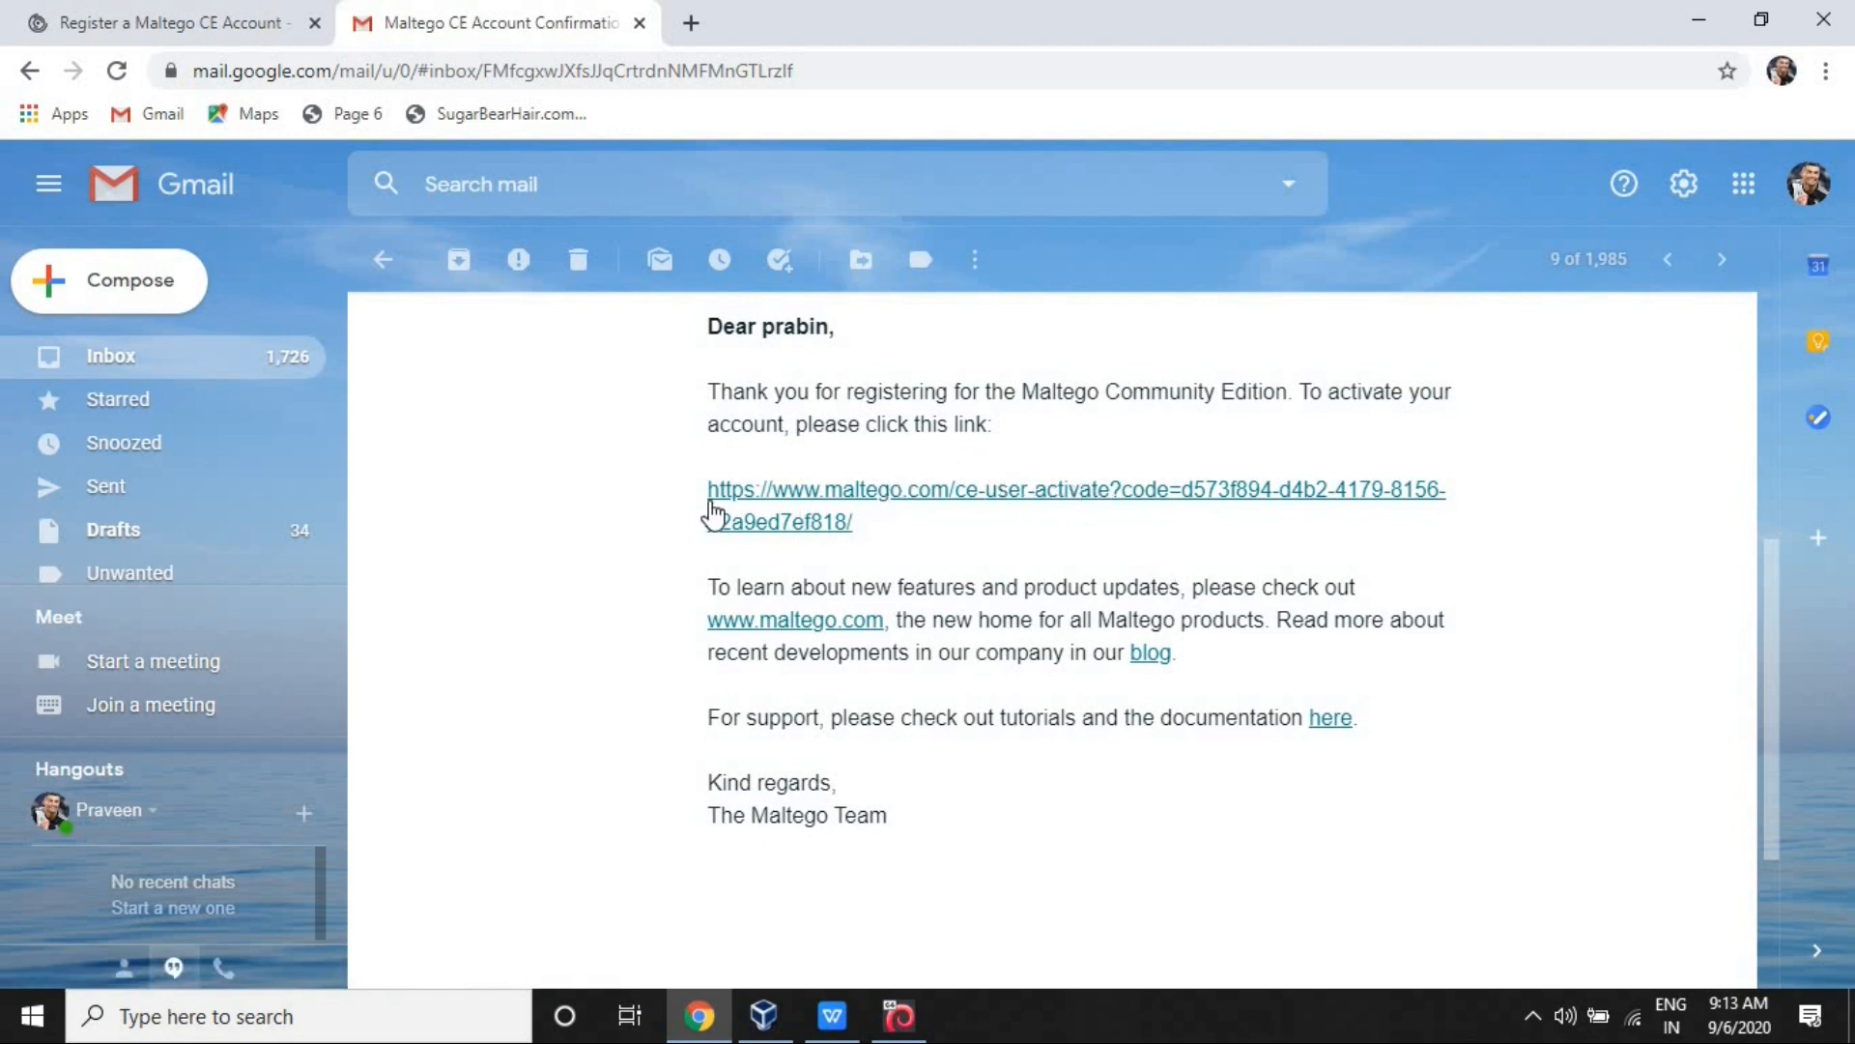
Switch to the Kali VM and launch maltego by searching 'mal' in the applications menu.
click(1703, 26)
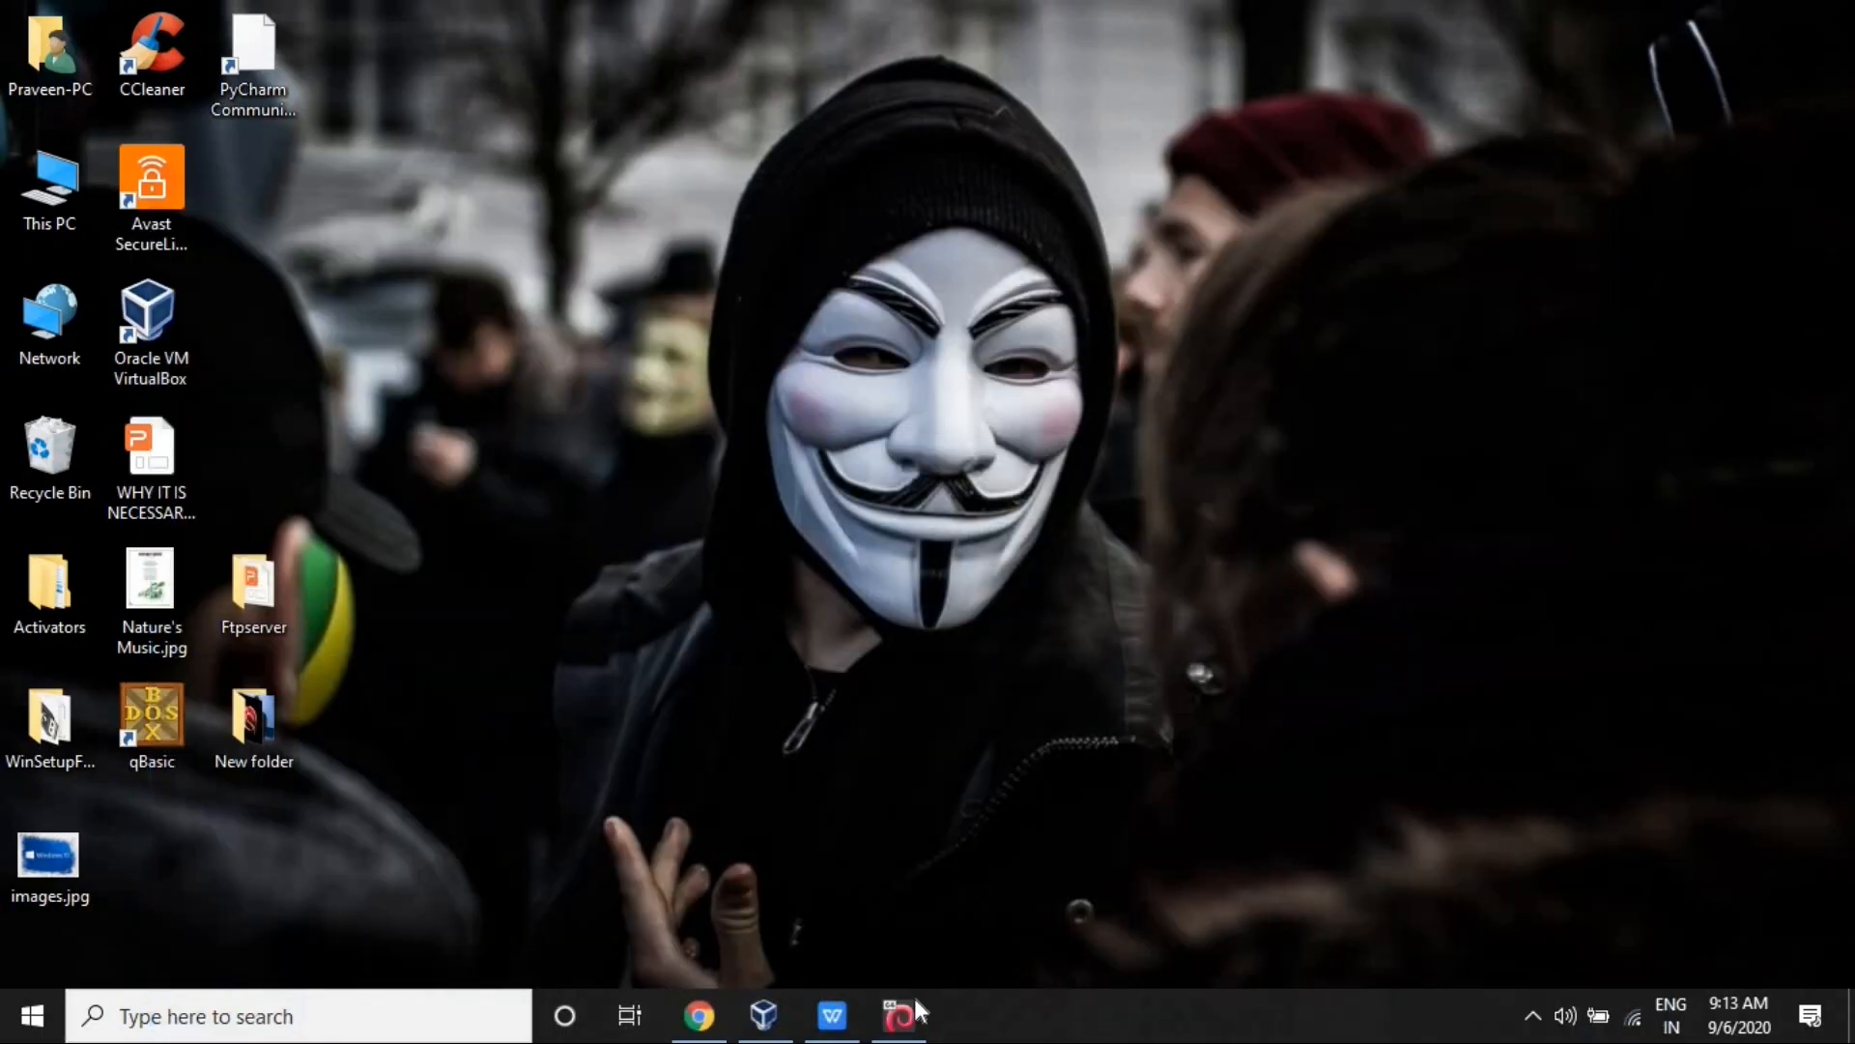
click(921, 1026)
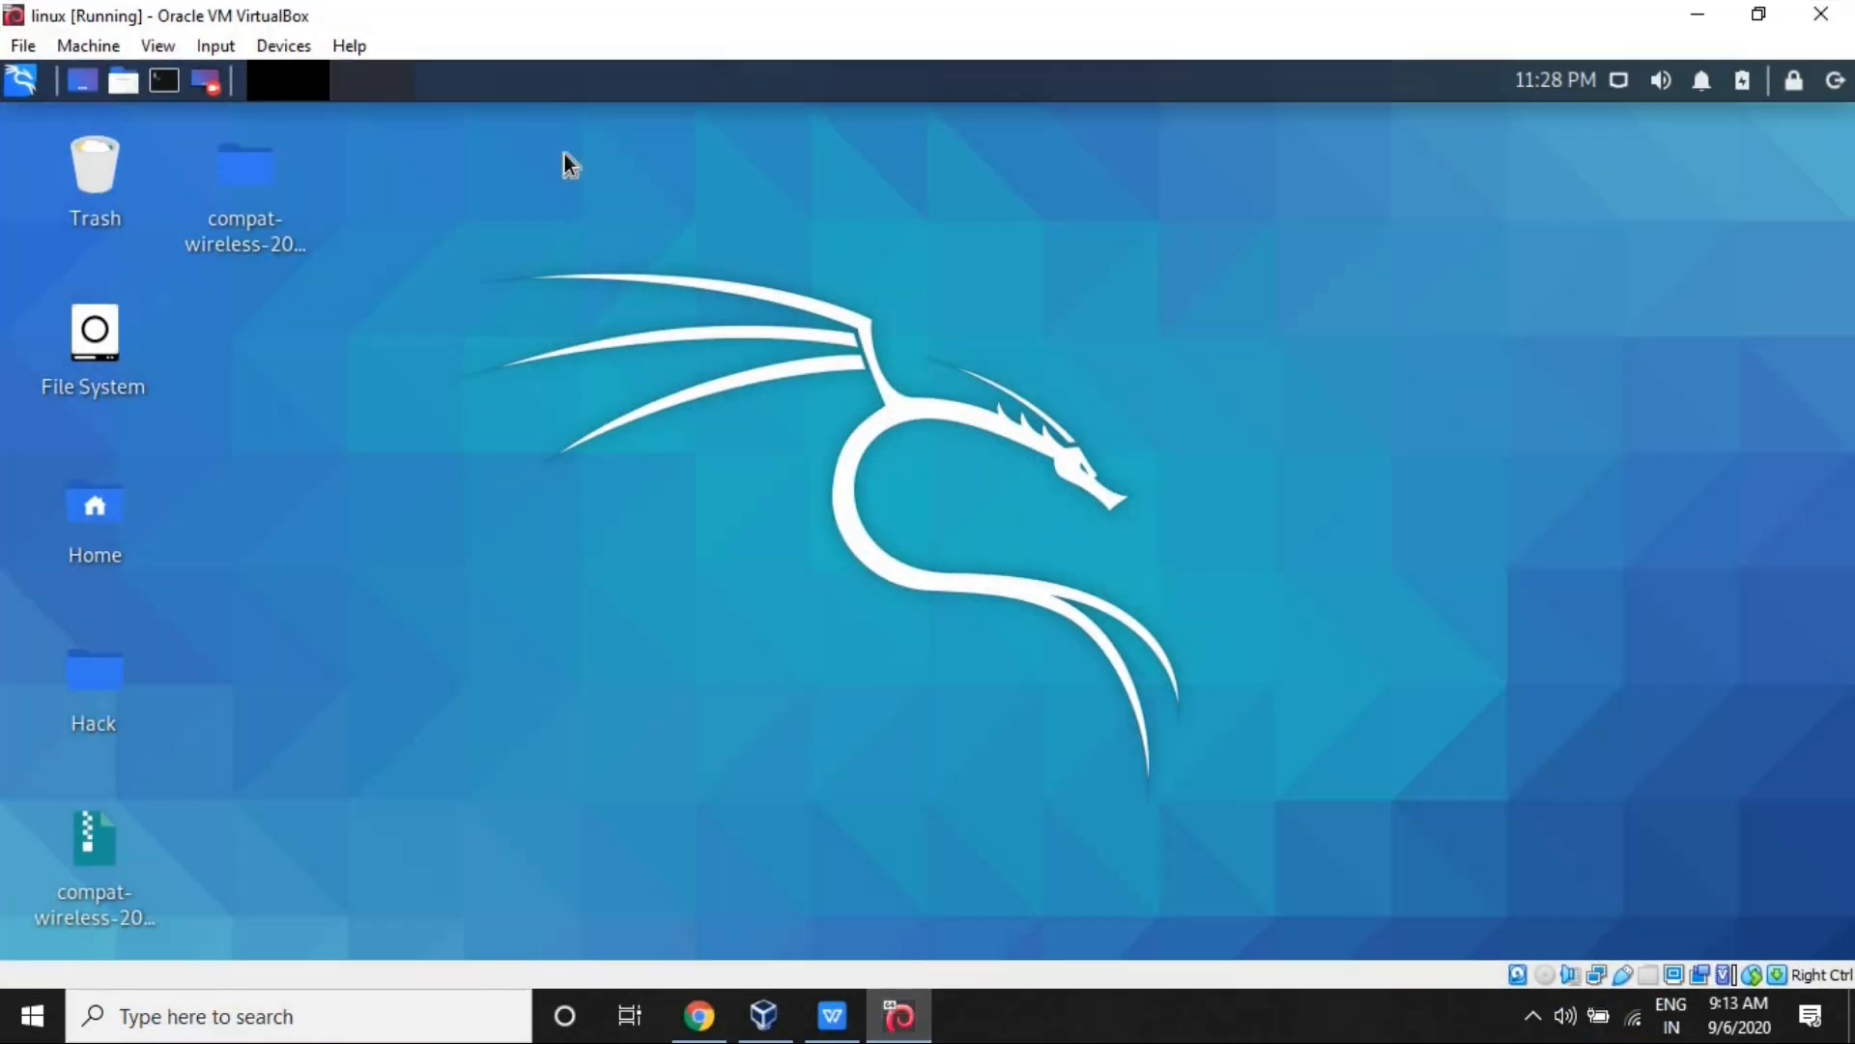
click(28, 86)
text(mal)
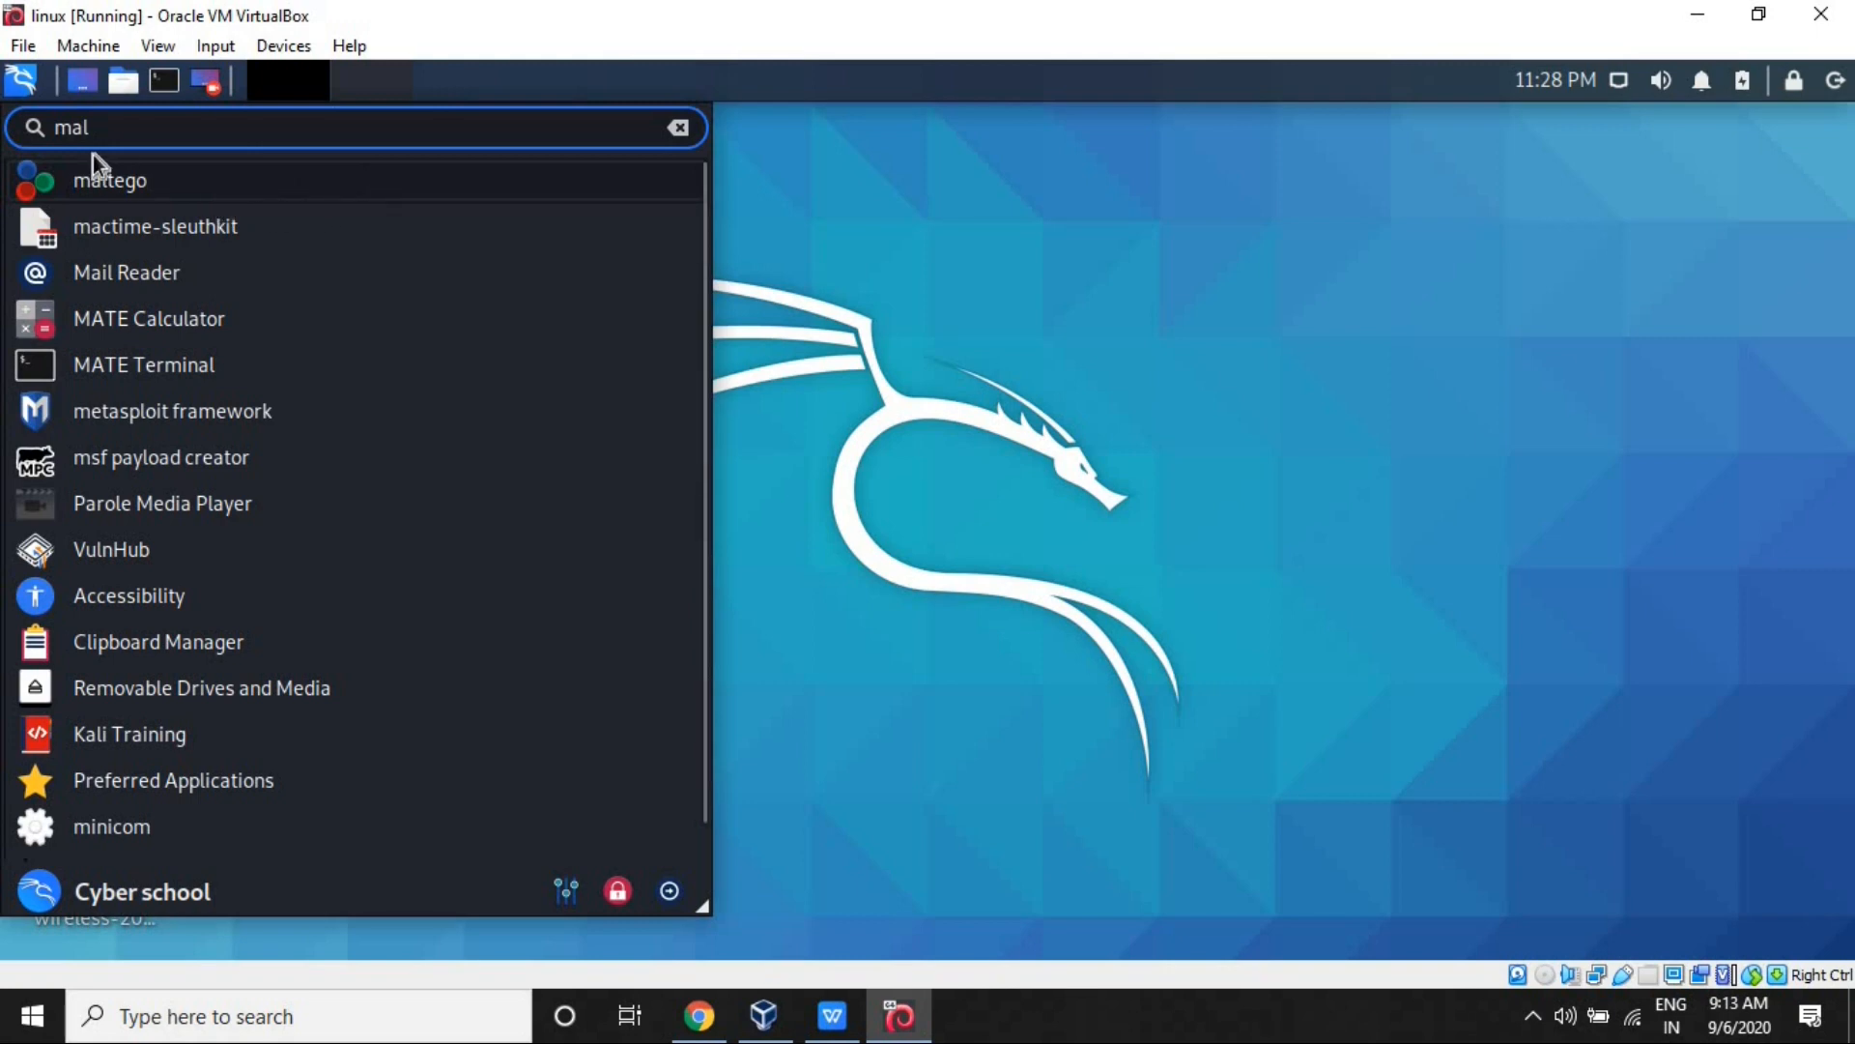
click(137, 187)
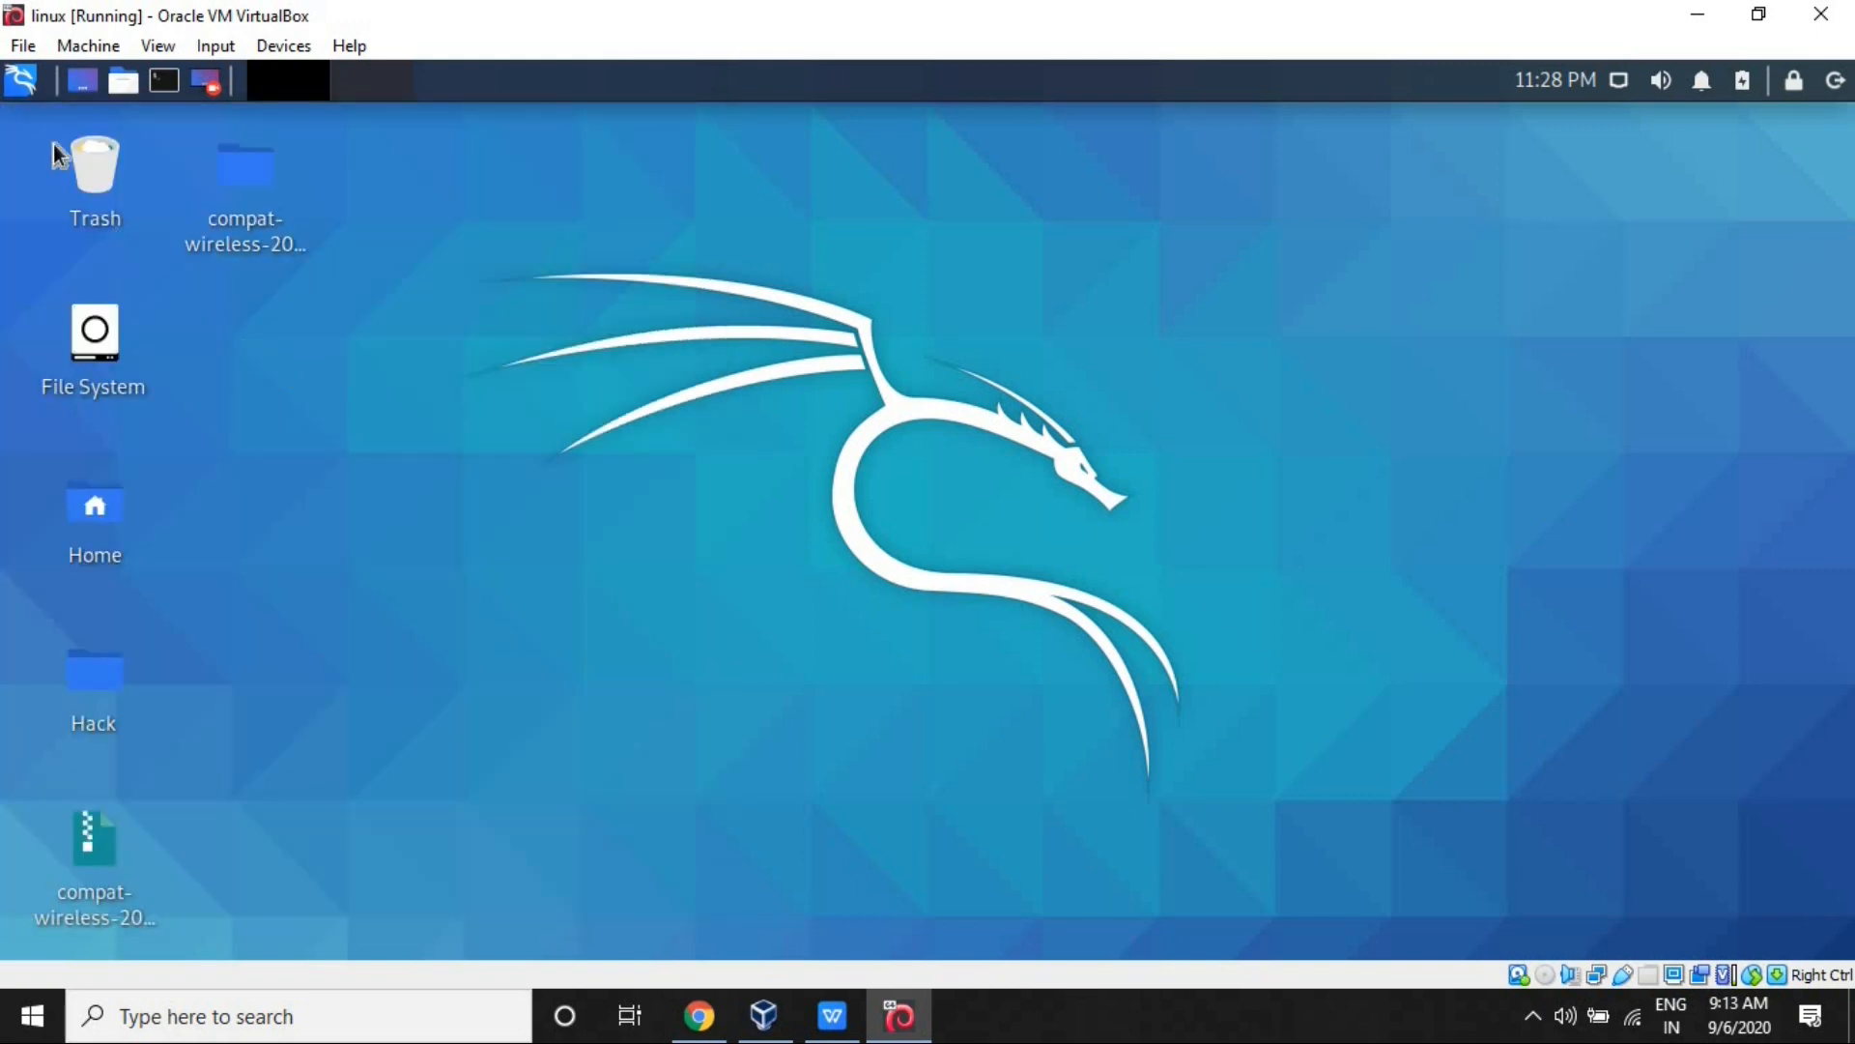
Launch maltego from the Kali menu's 01 - Information Gathering category.
click(21, 82)
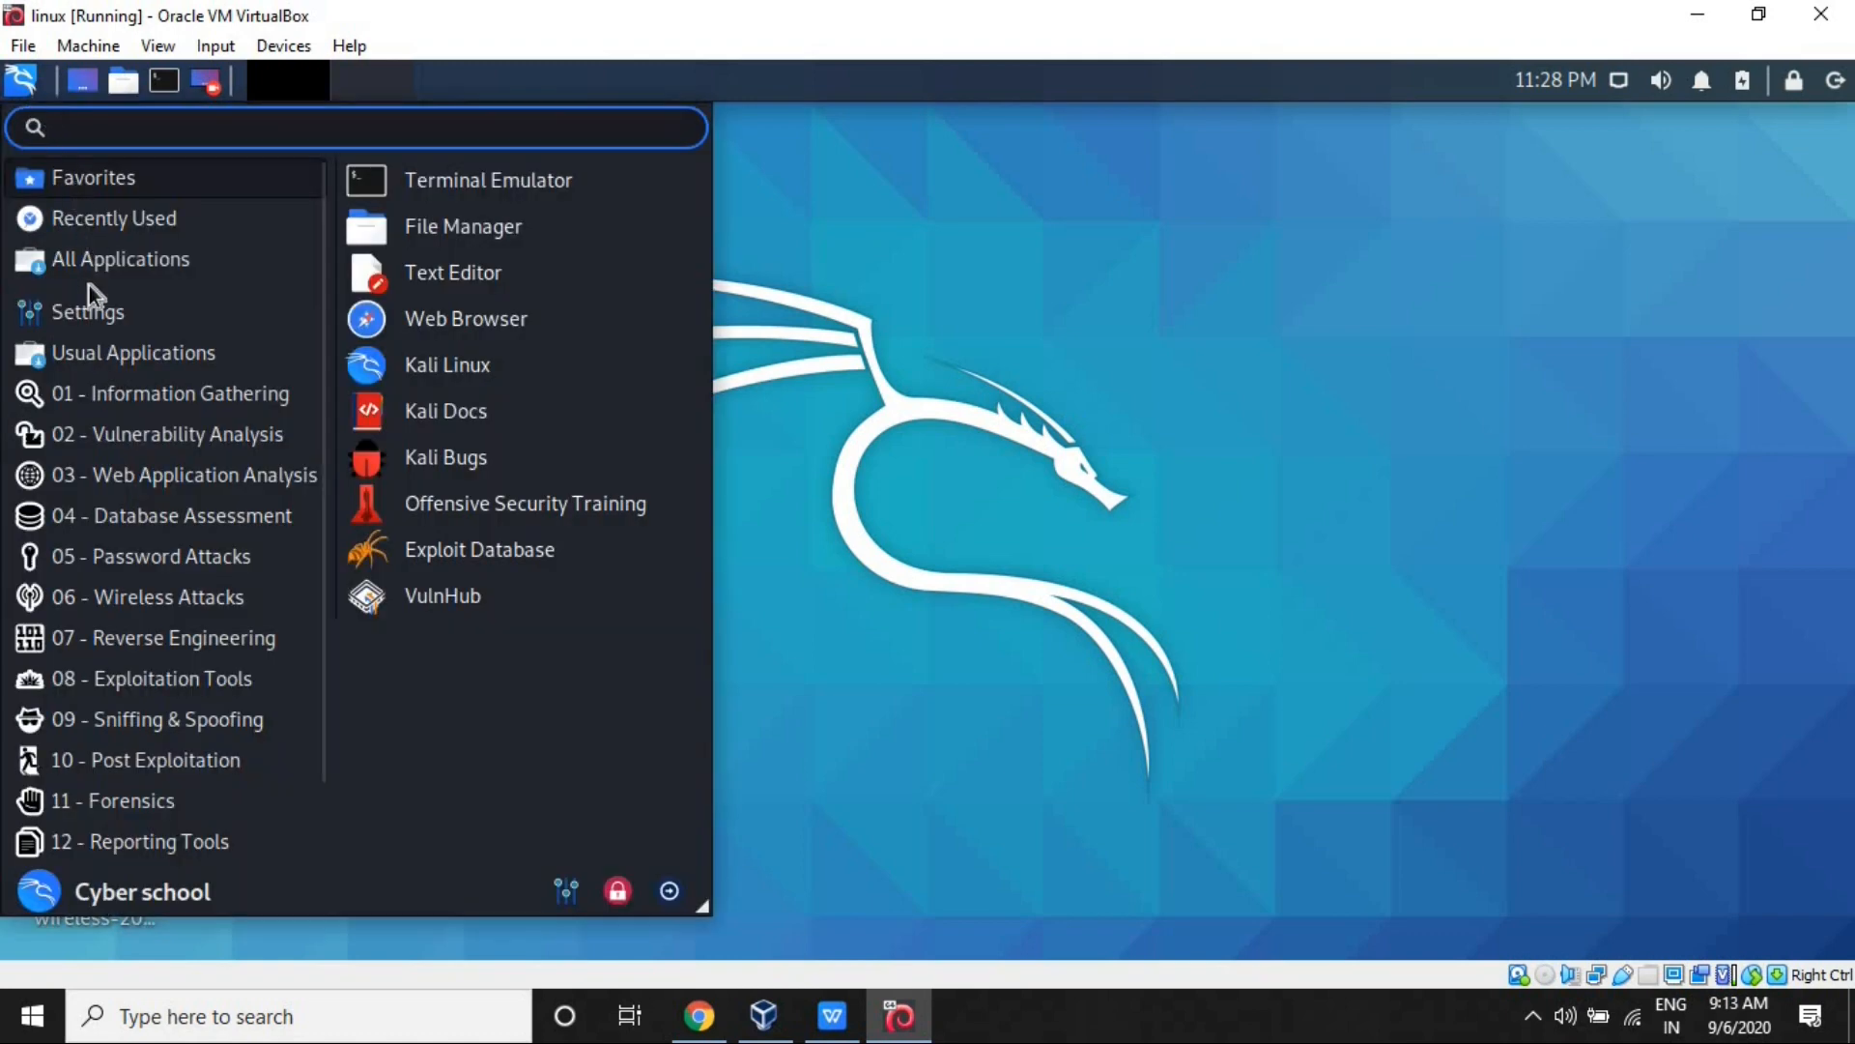
click(139, 402)
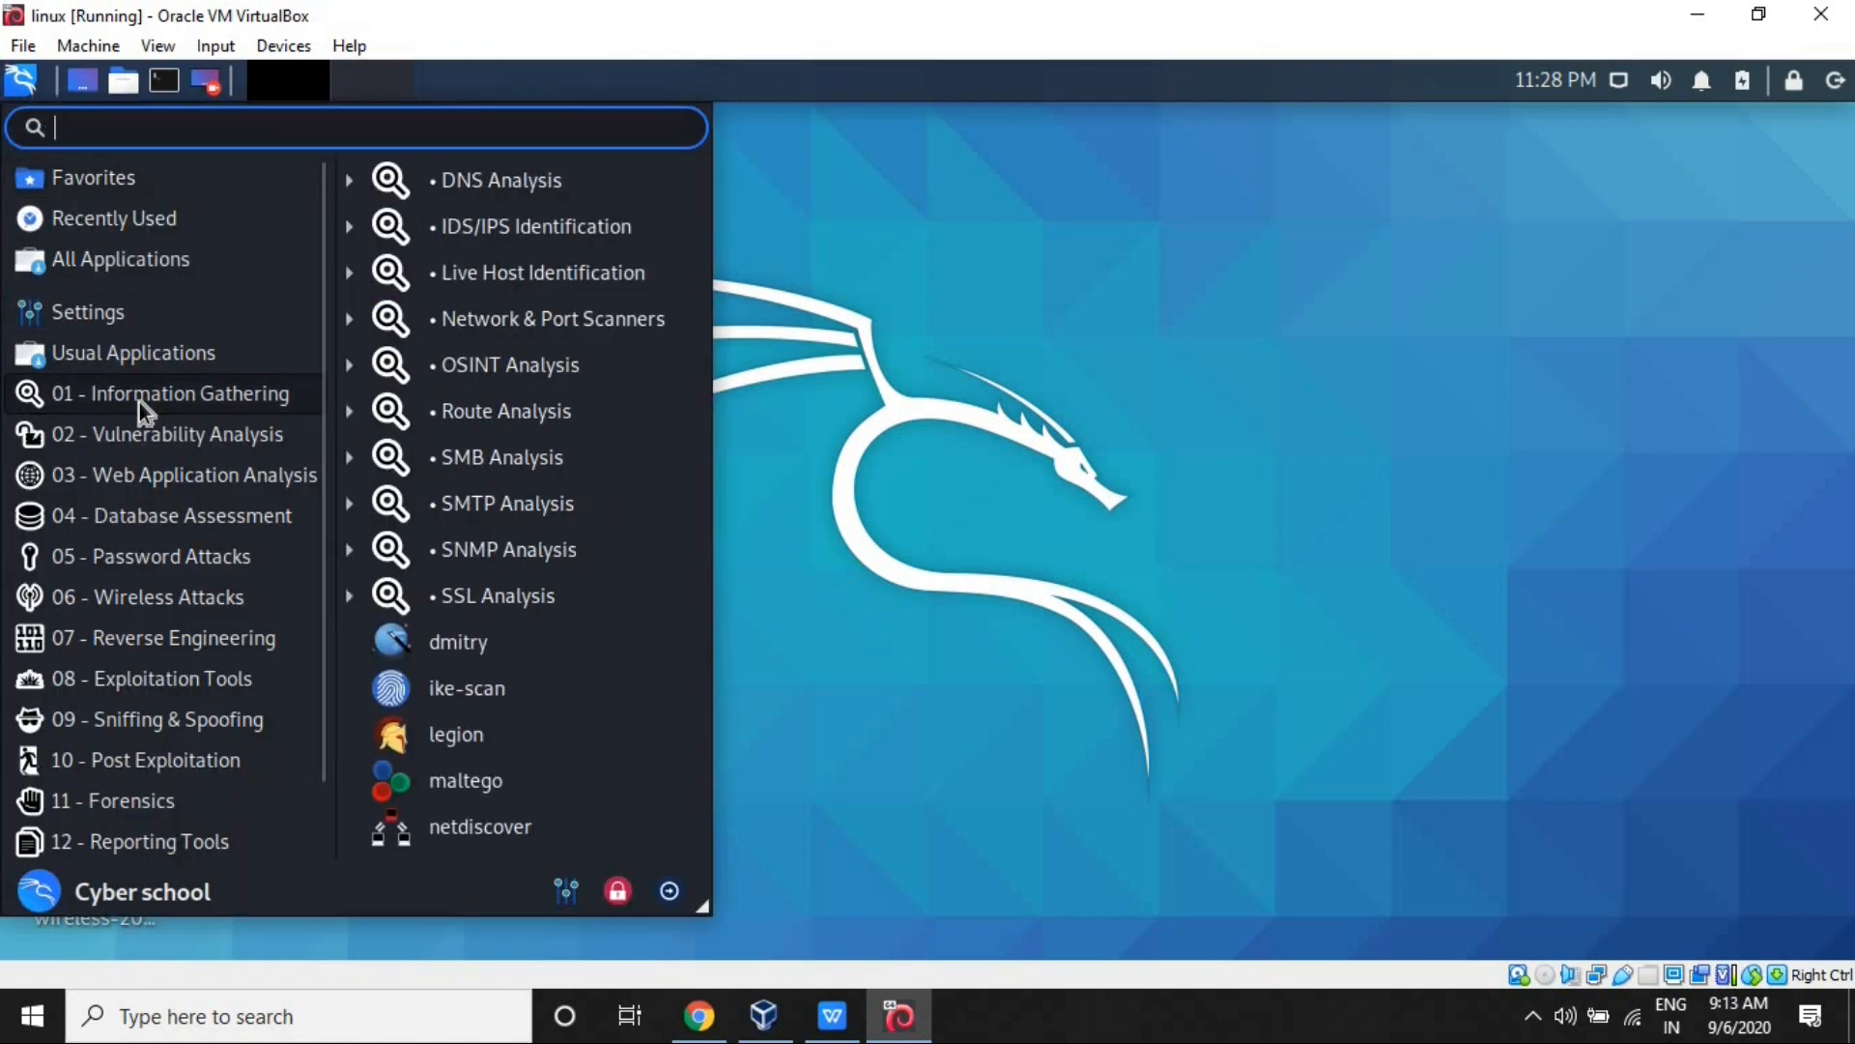
click(480, 783)
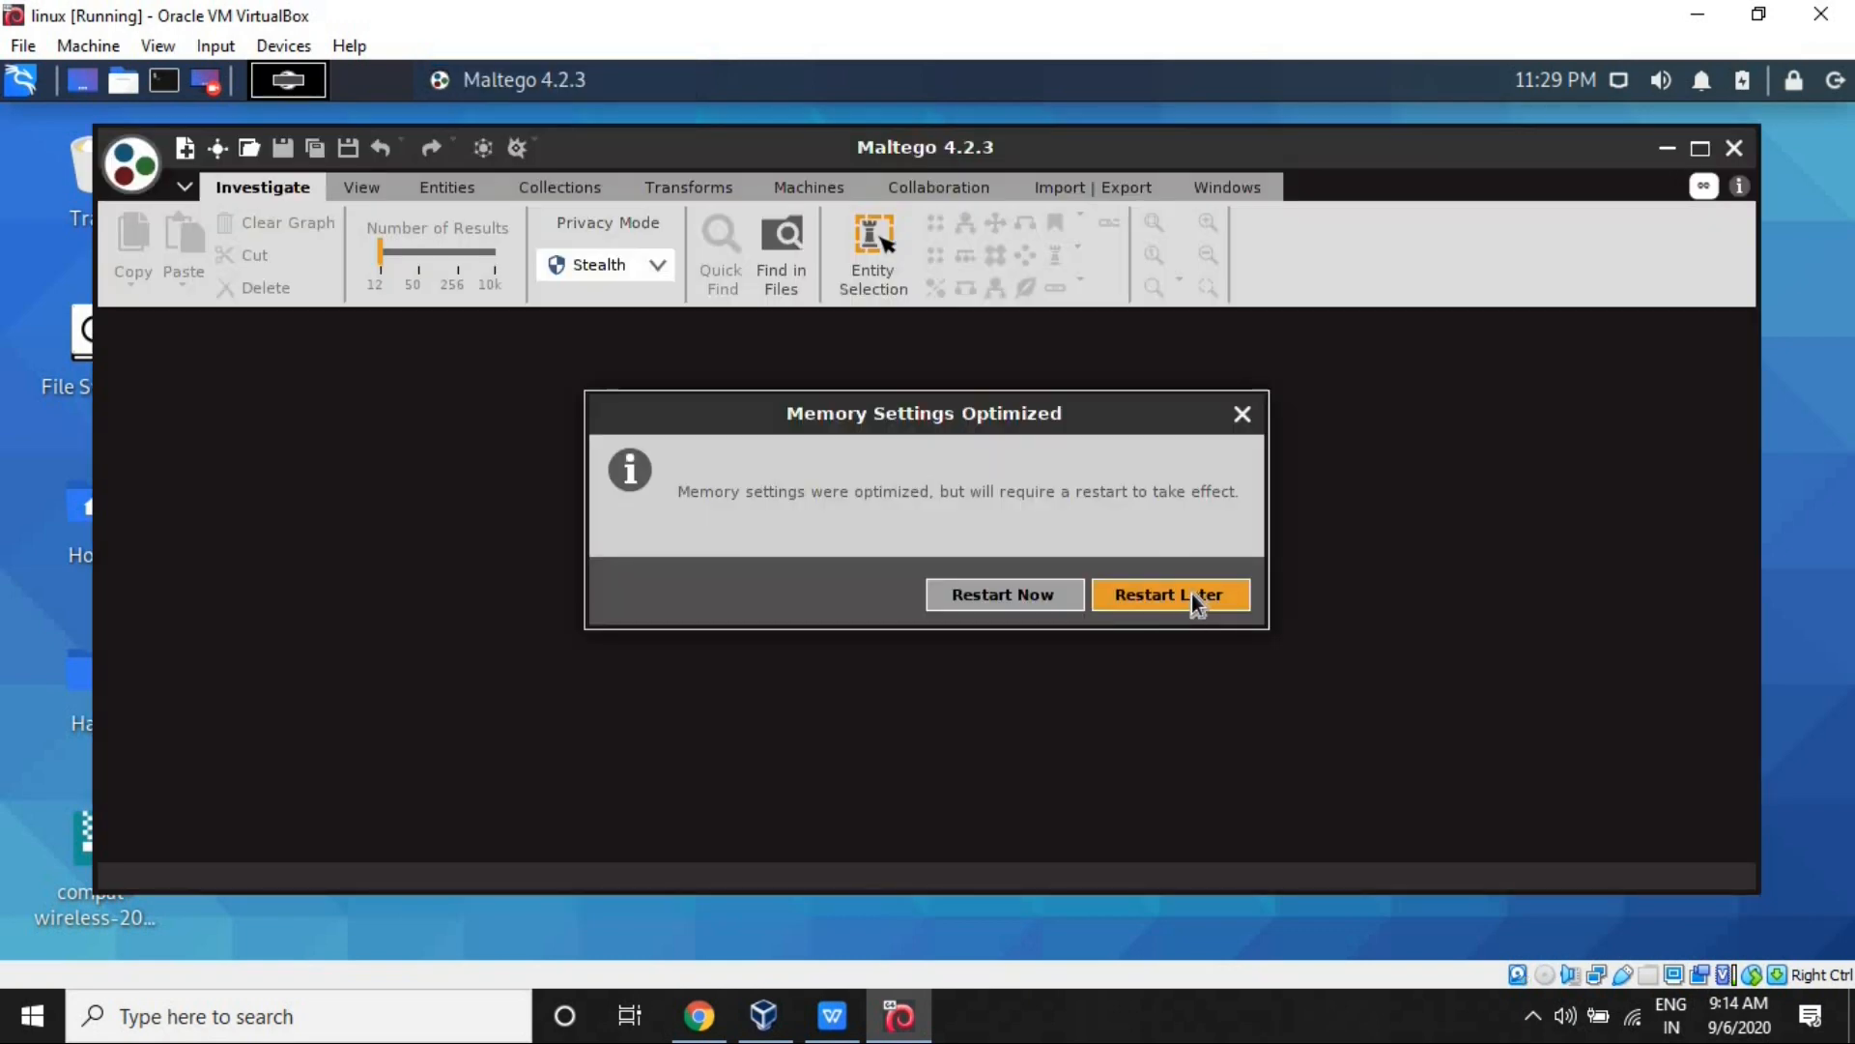
Choose Restart Later, run Maltego CE (Free), and accept the licence agreement.
click(1191, 594)
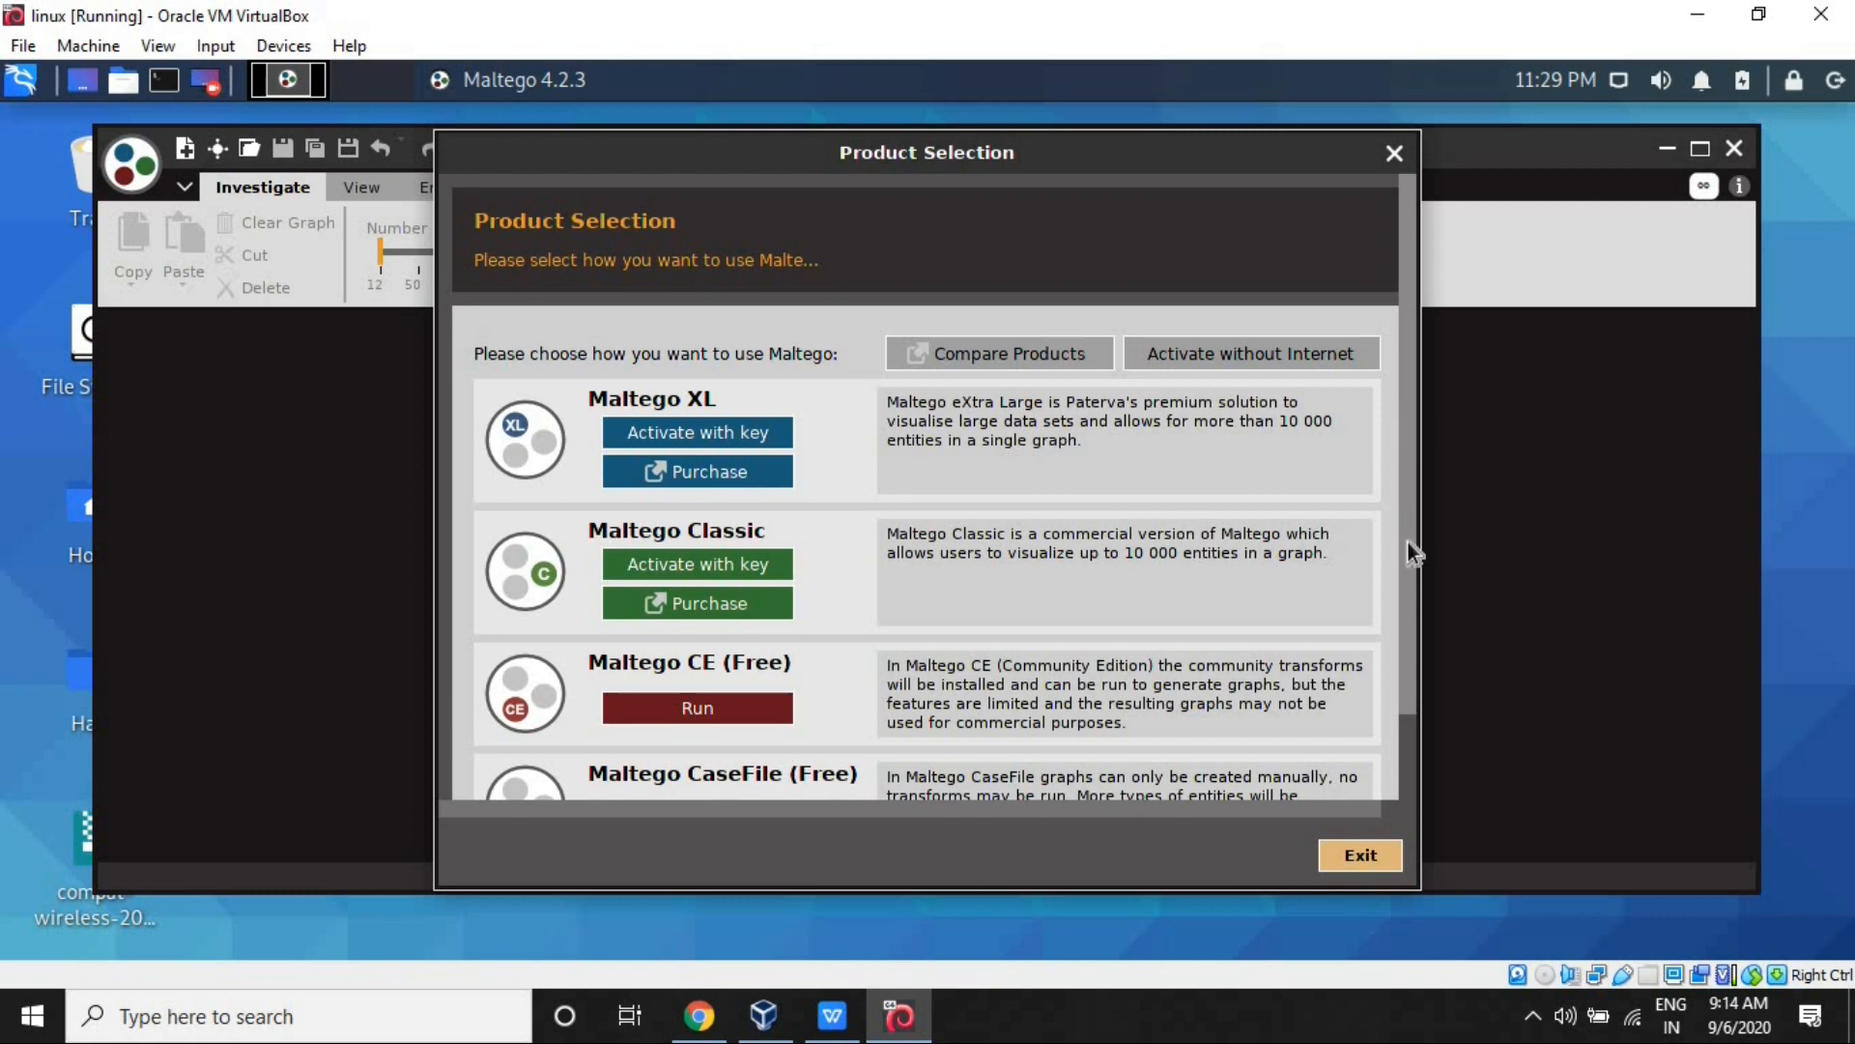
scroll(1408, 548, down, 3)
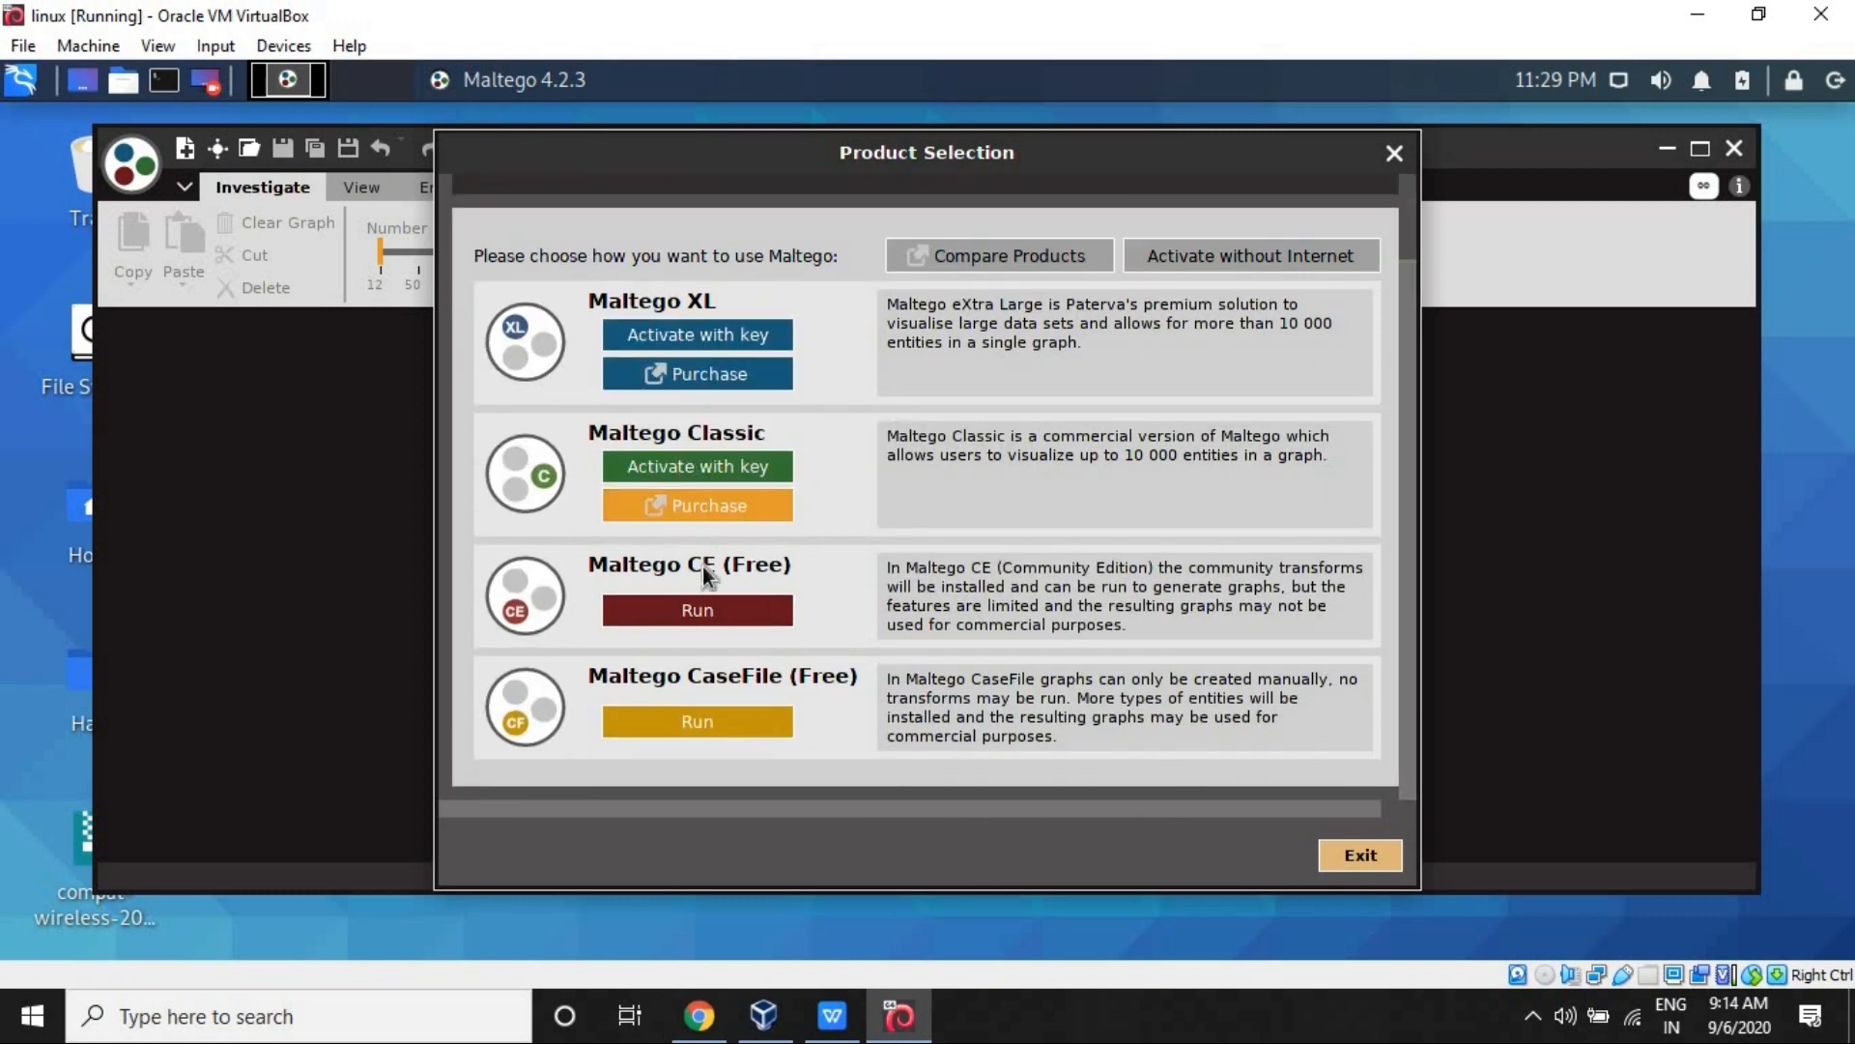
click(718, 610)
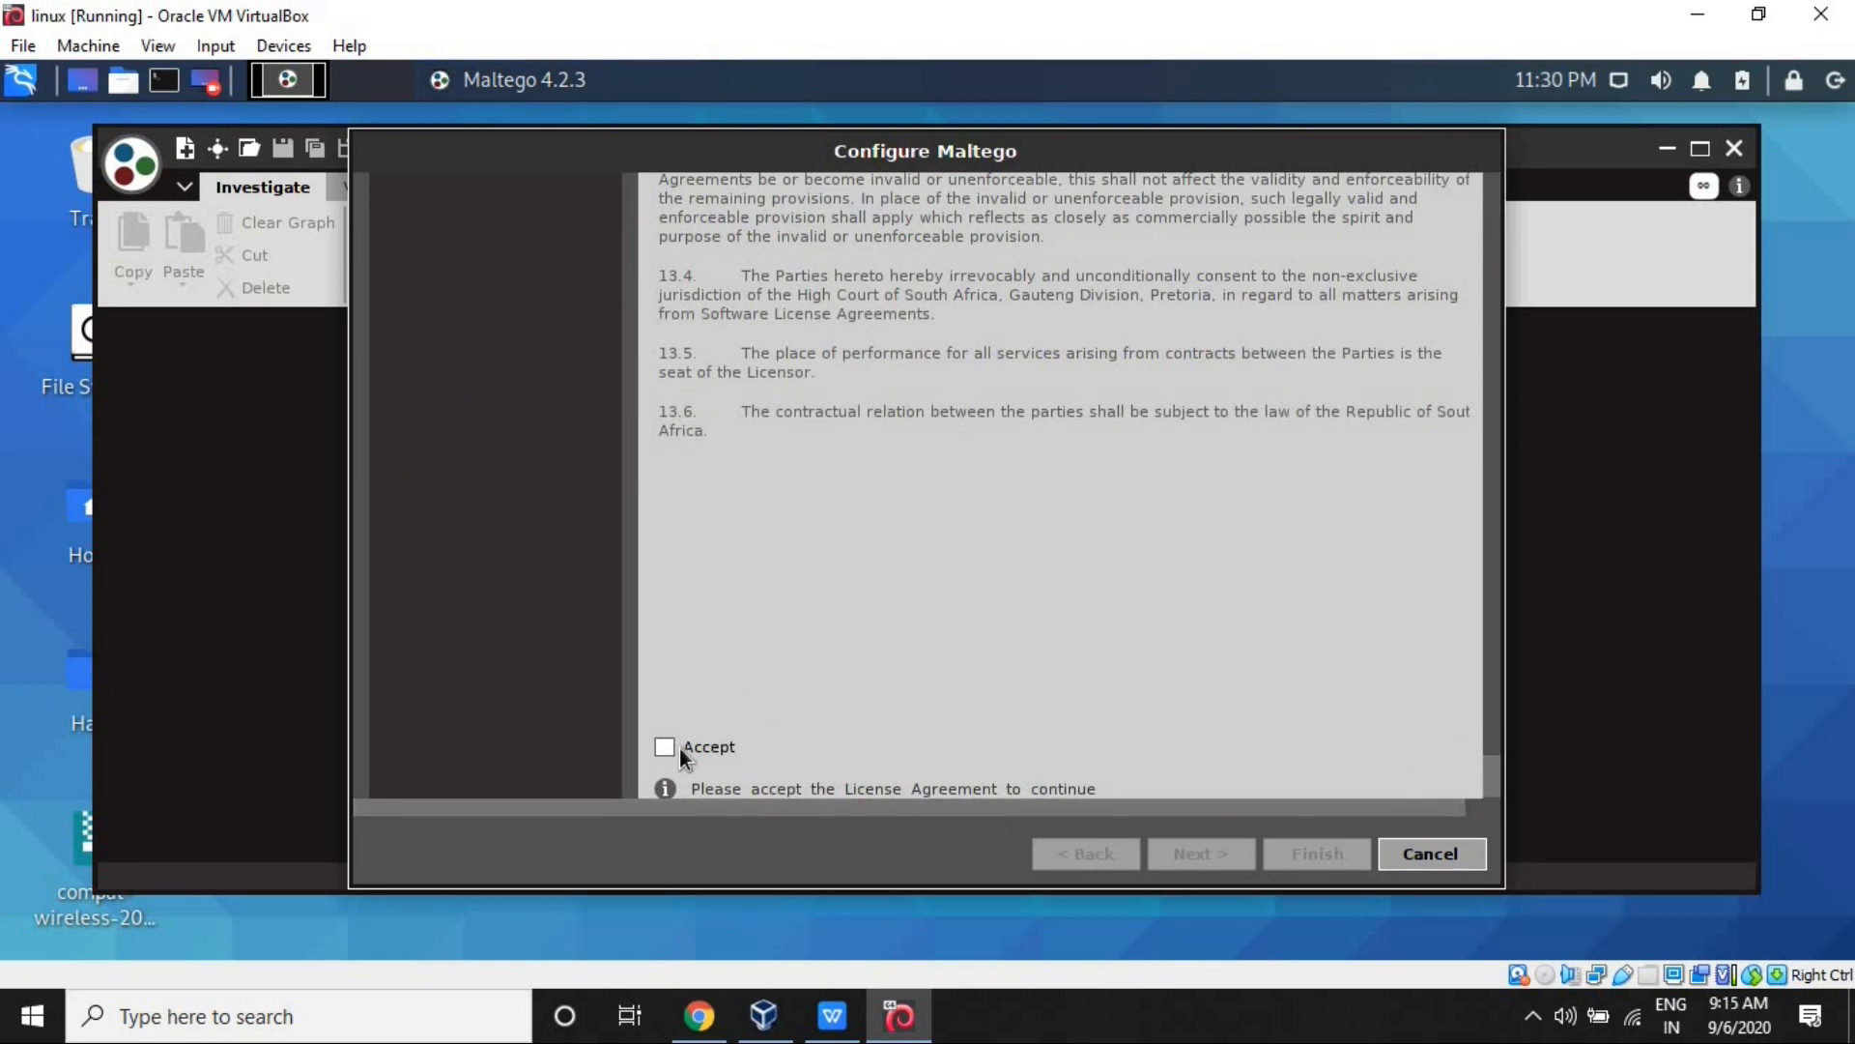
click(680, 748)
click(1232, 858)
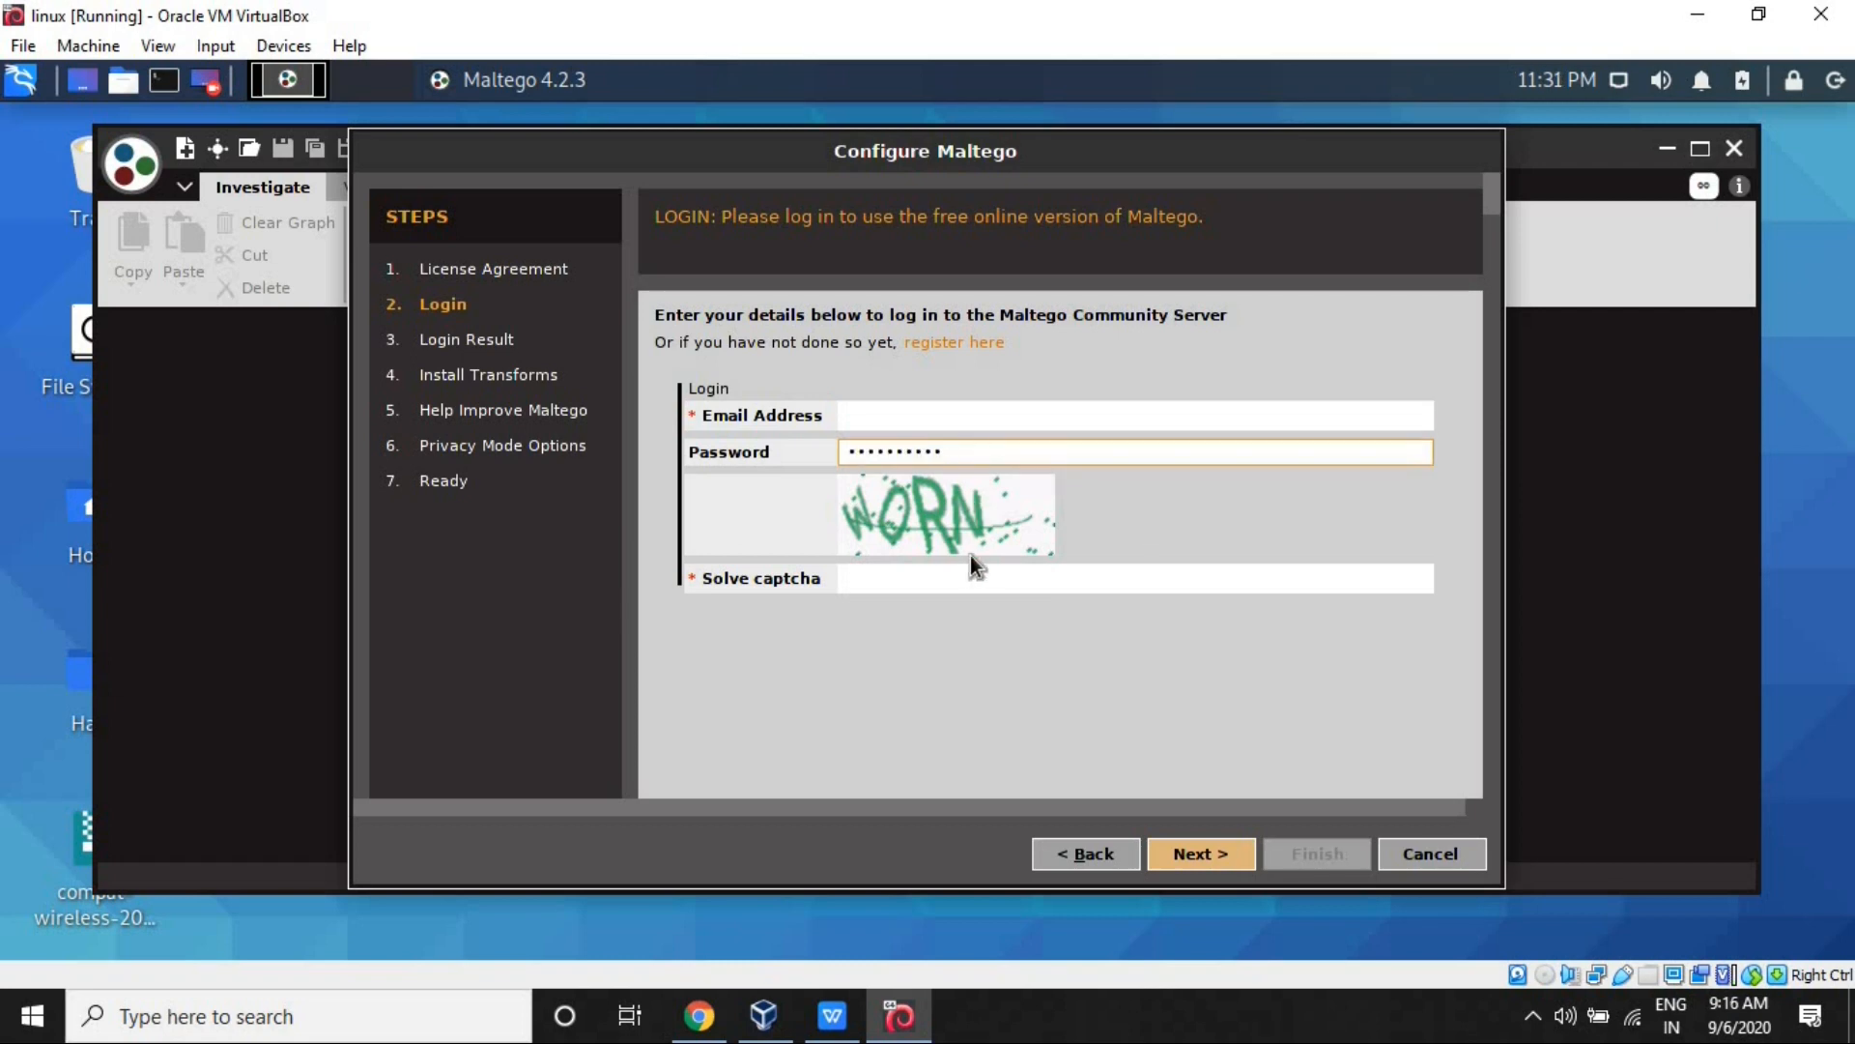
Solve the captcha, enter the account e-mail address and submit the Community Server login.
click(970, 576)
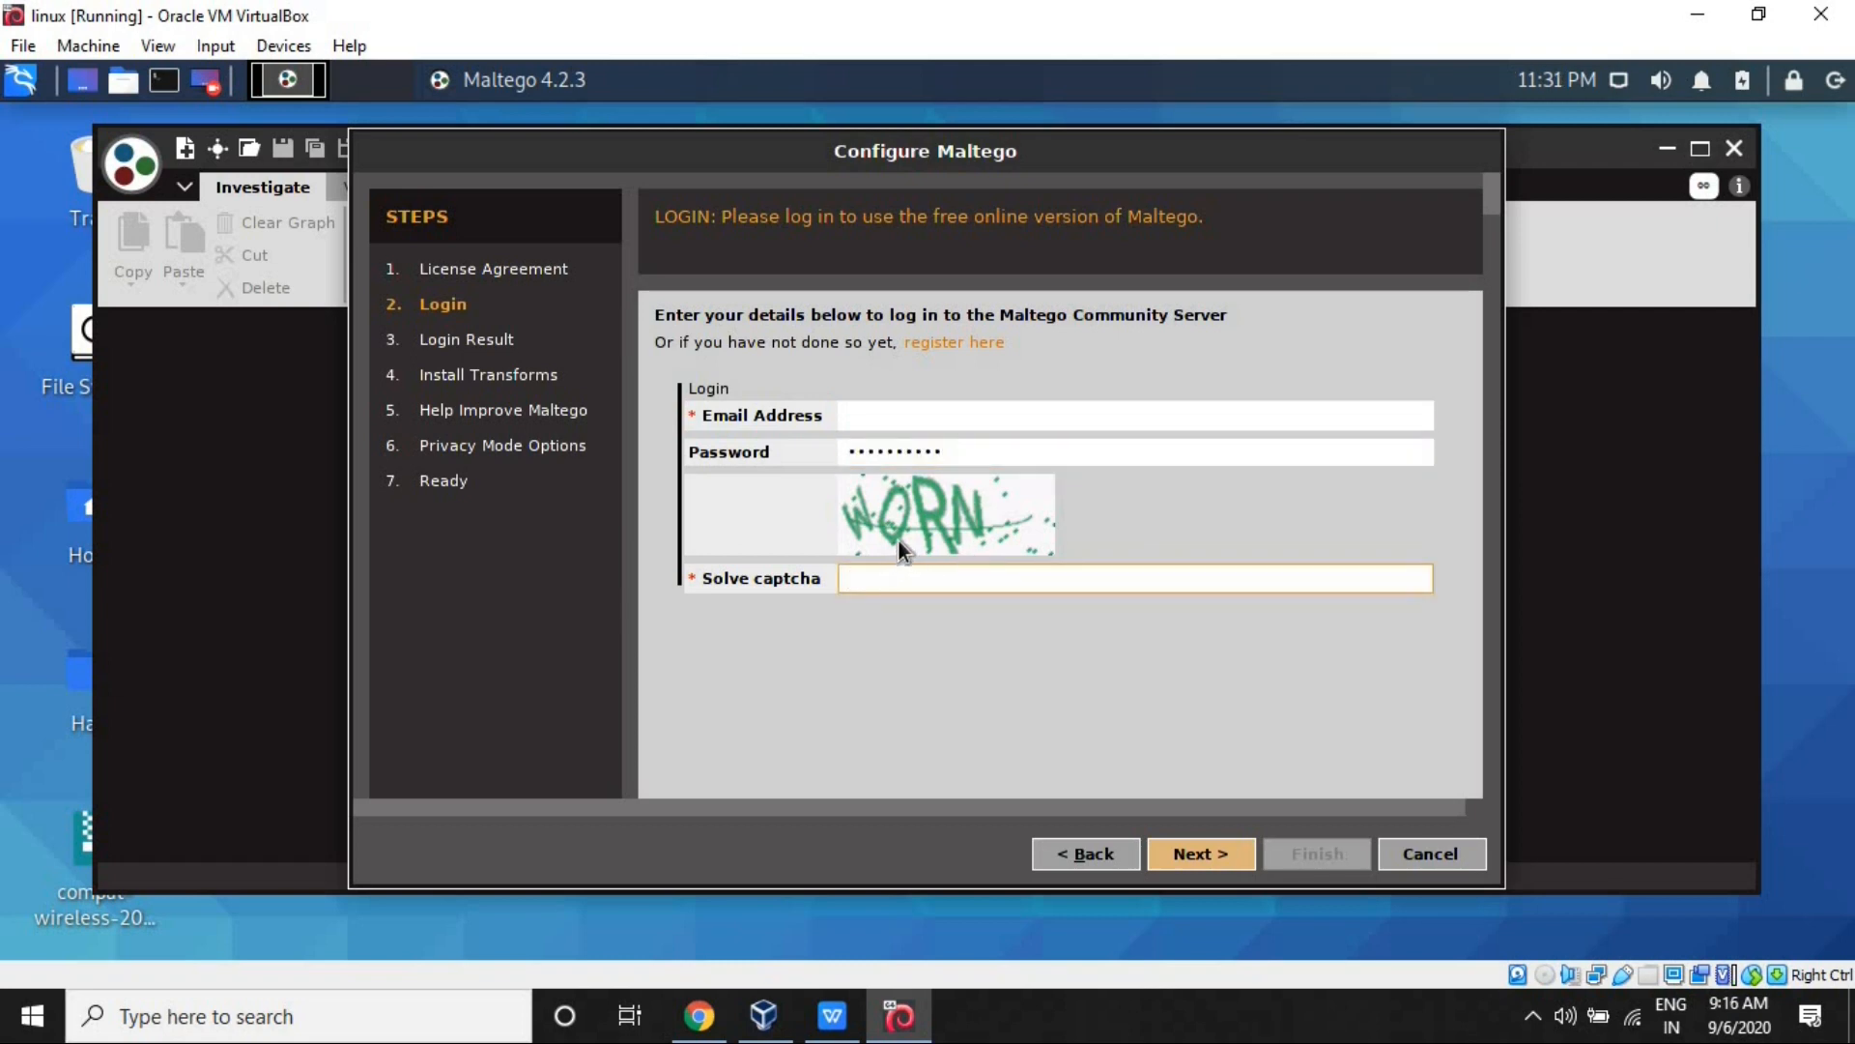
text(WORN)
click(987, 409)
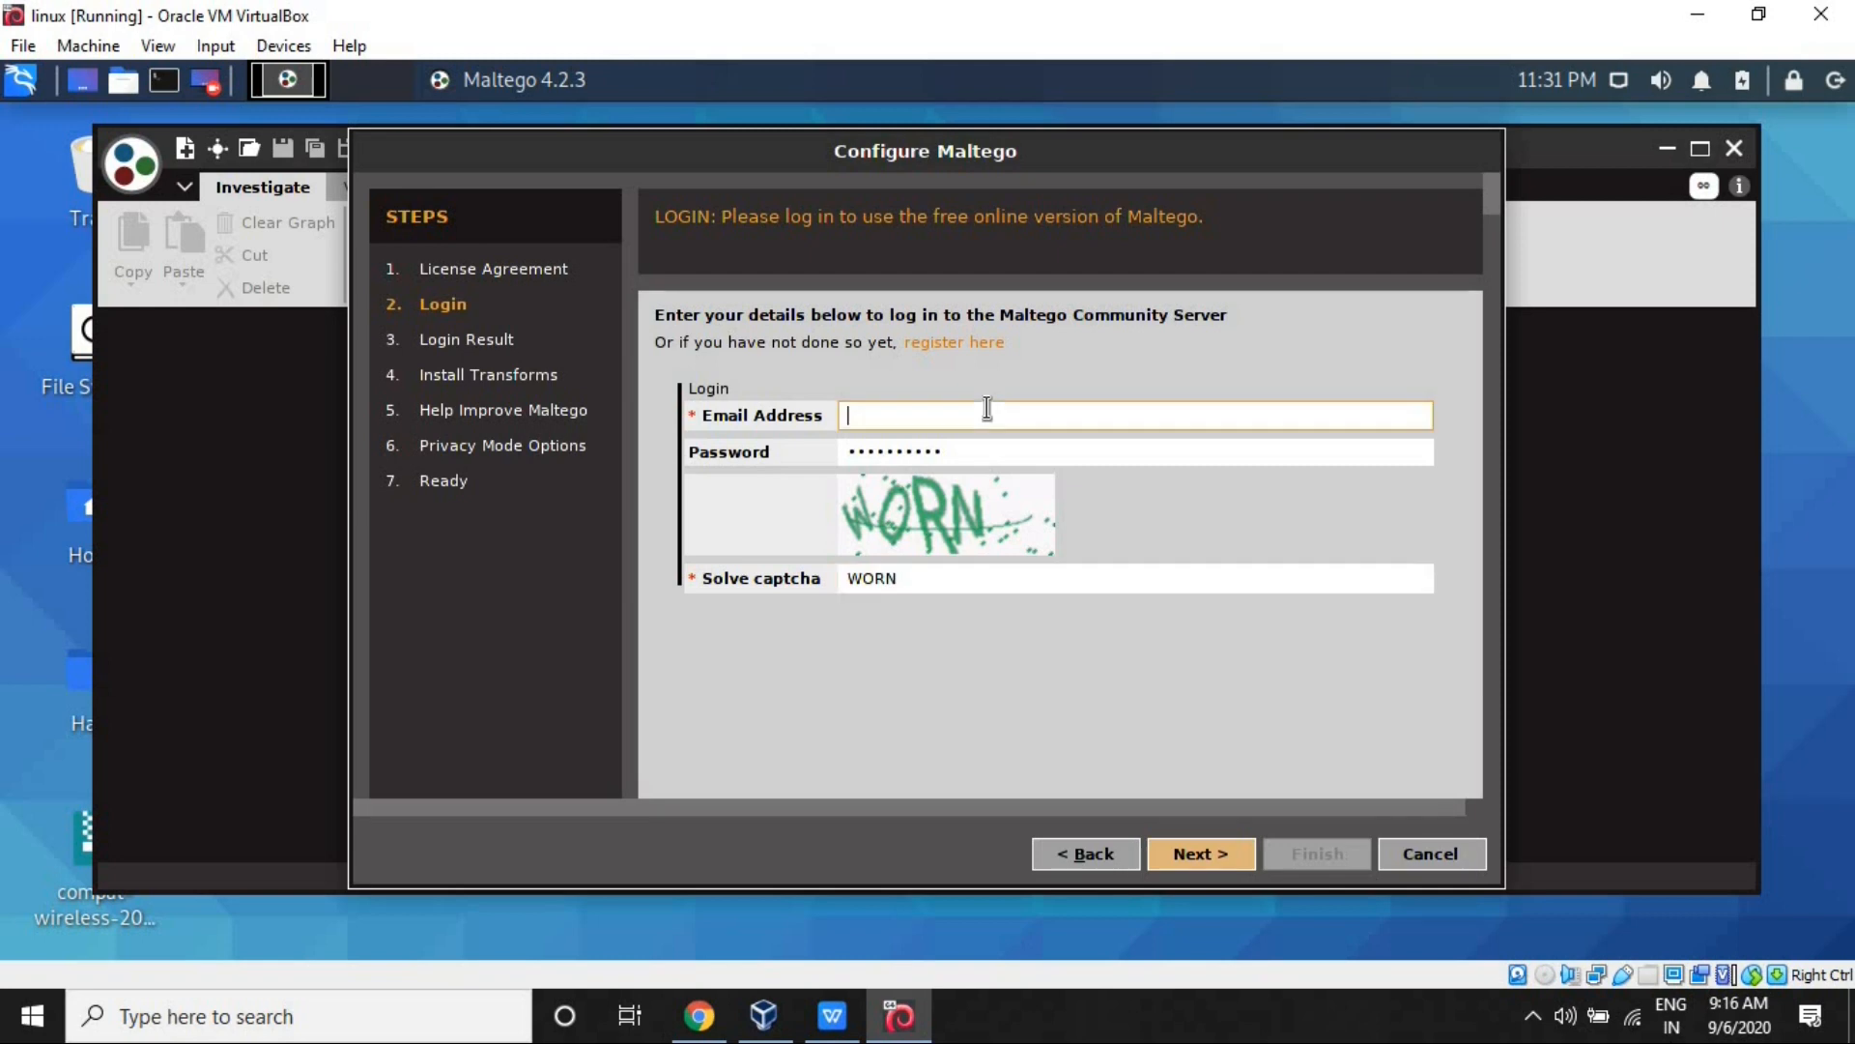
text(prabinma)
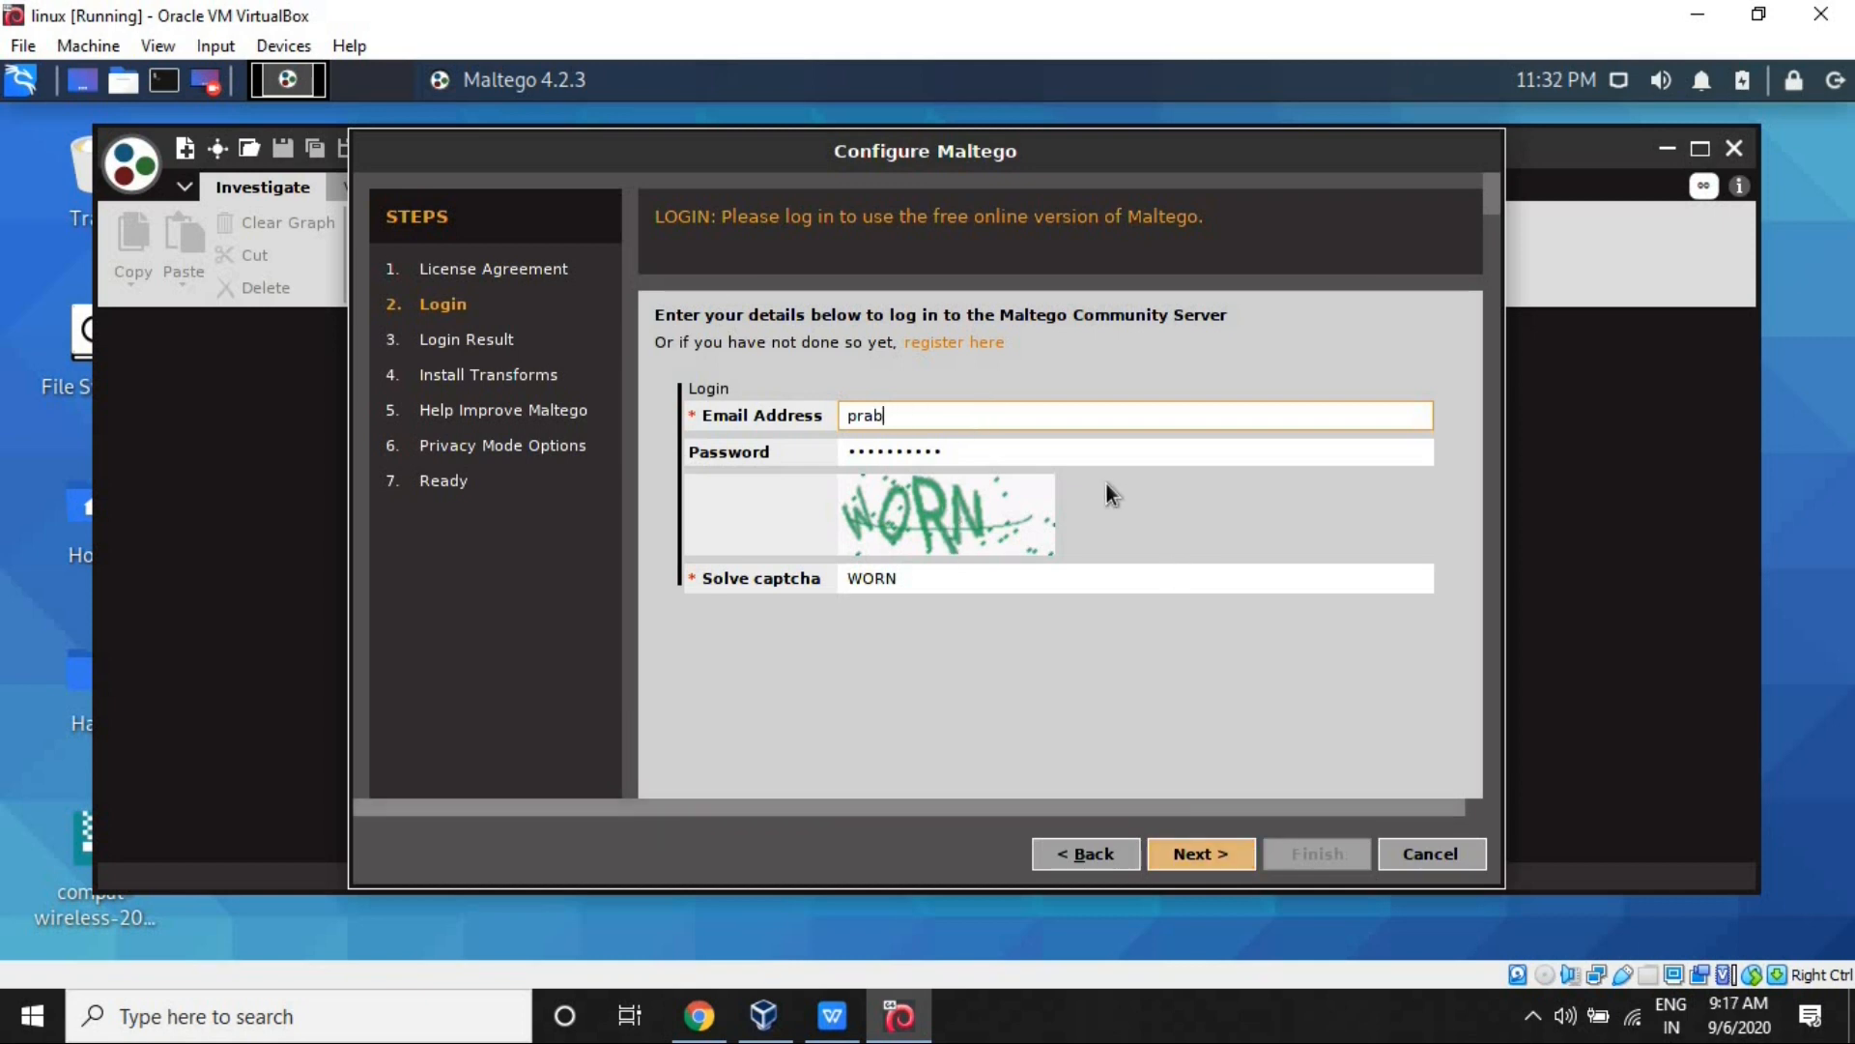
click(1196, 854)
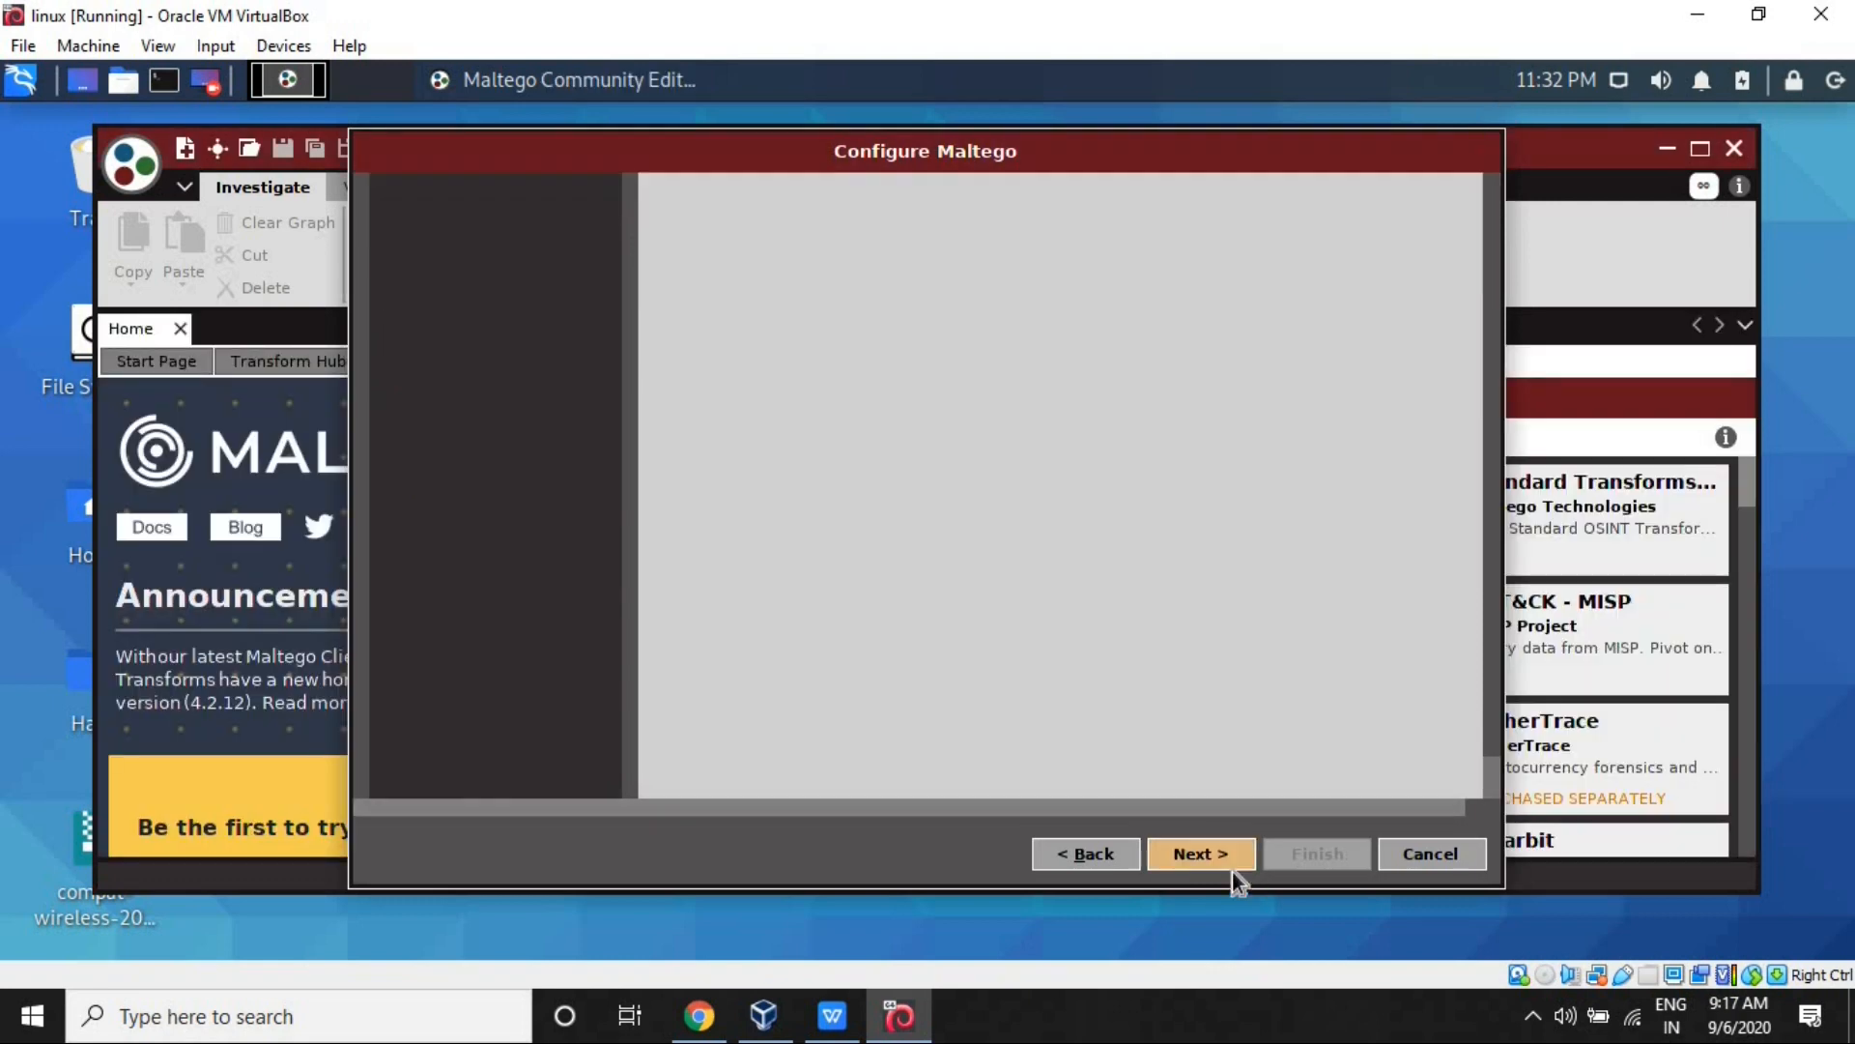
Step through the remaining wizard pages keeping Stealth privacy mode, finishing with a blank graph.
click(1197, 867)
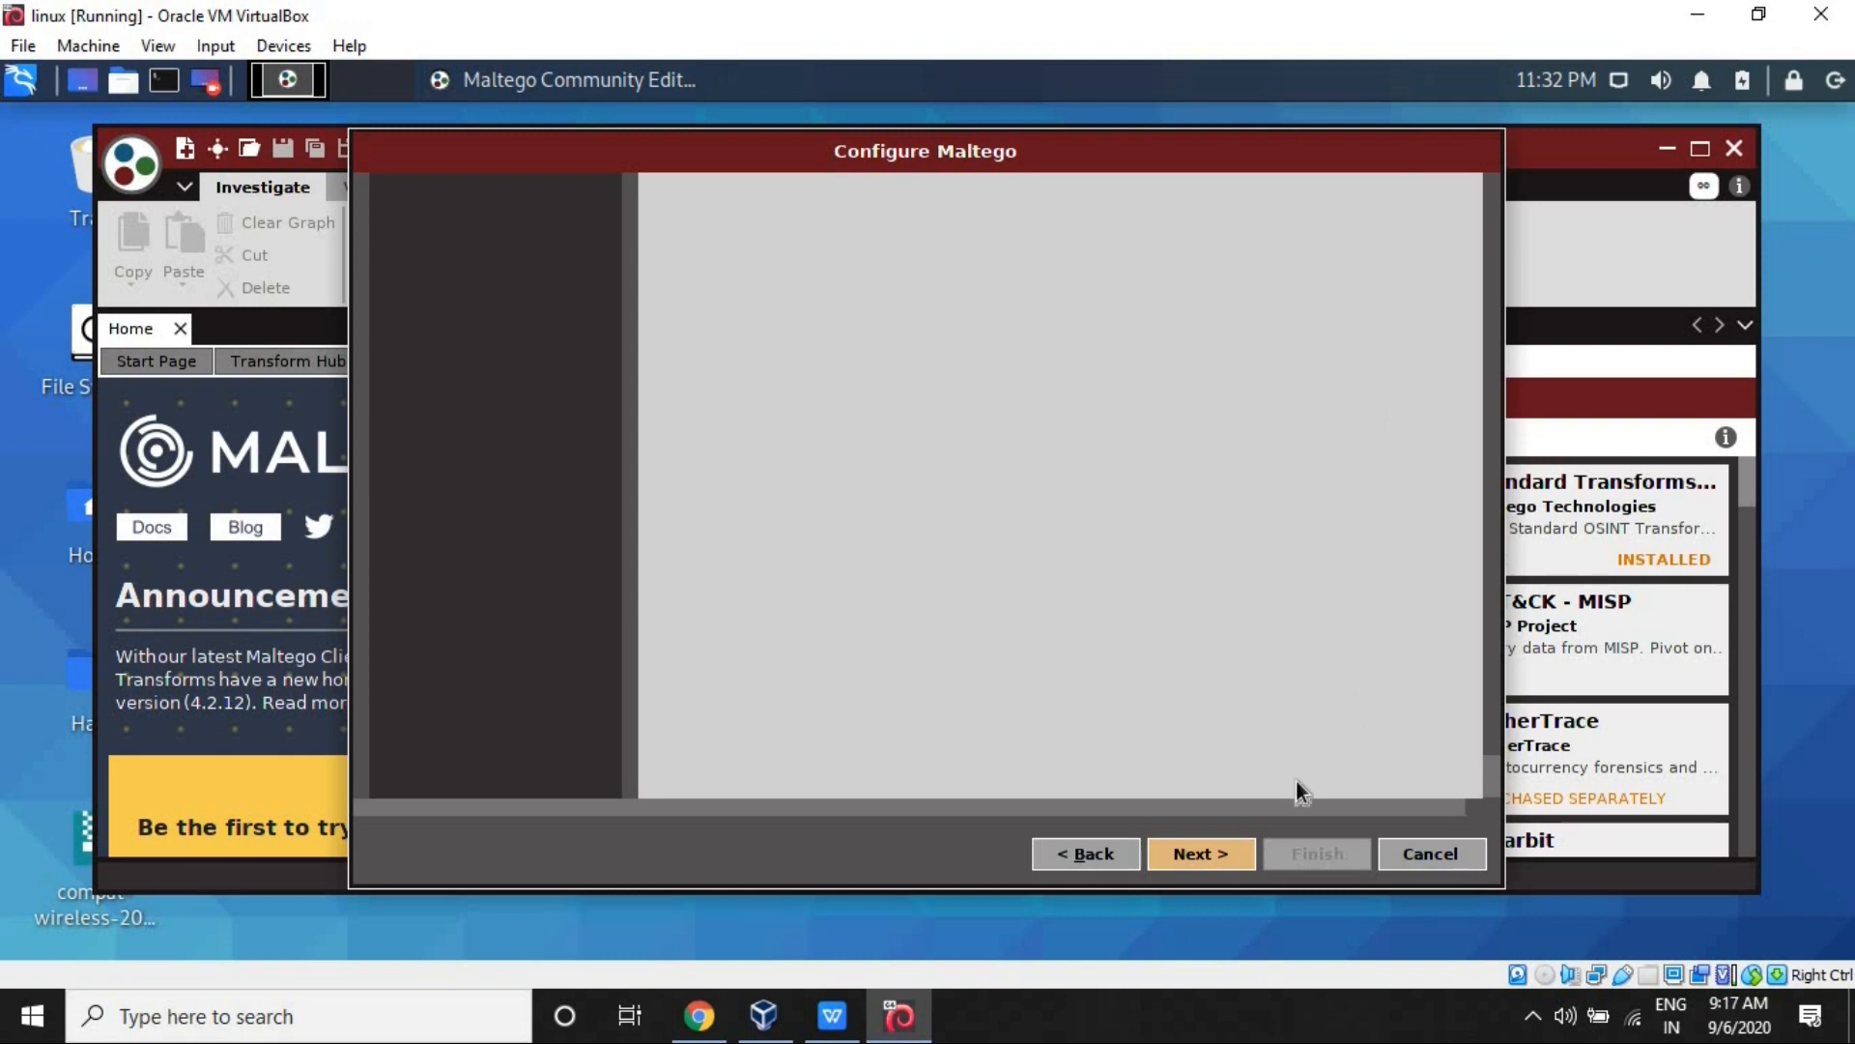
click(1230, 851)
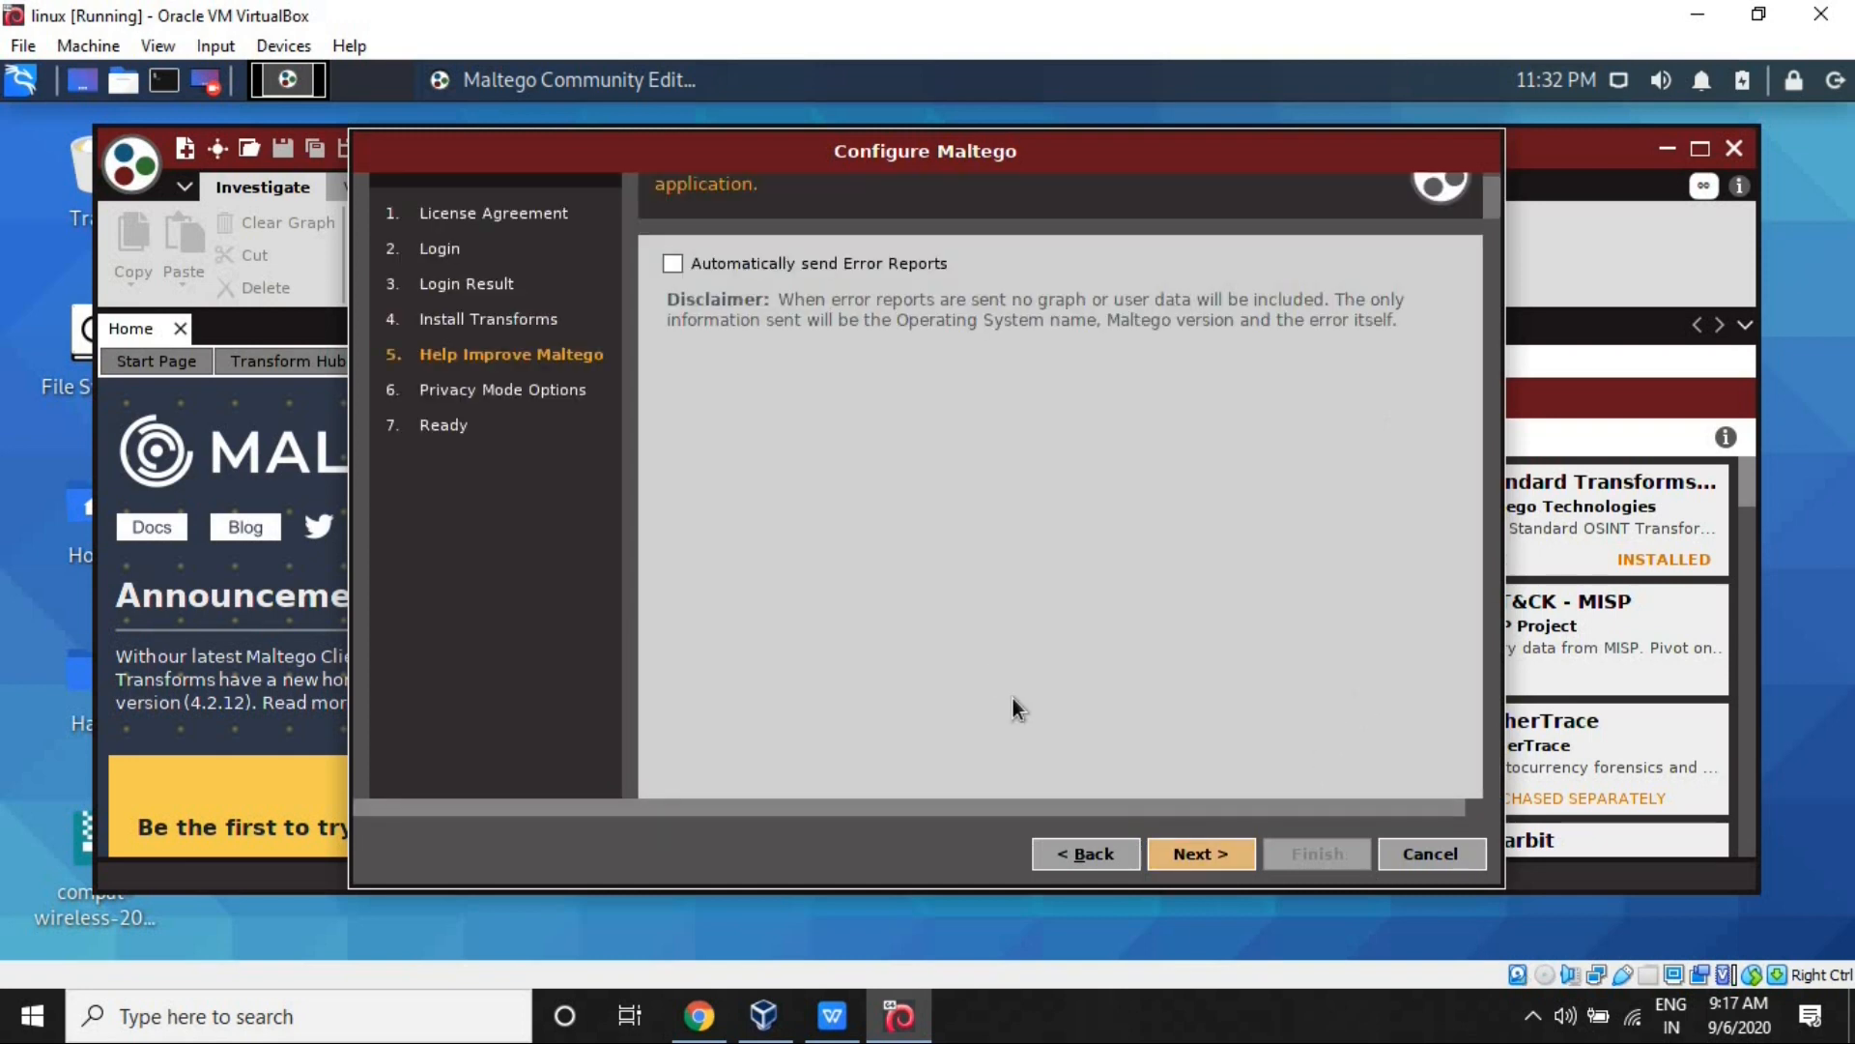
click(1209, 855)
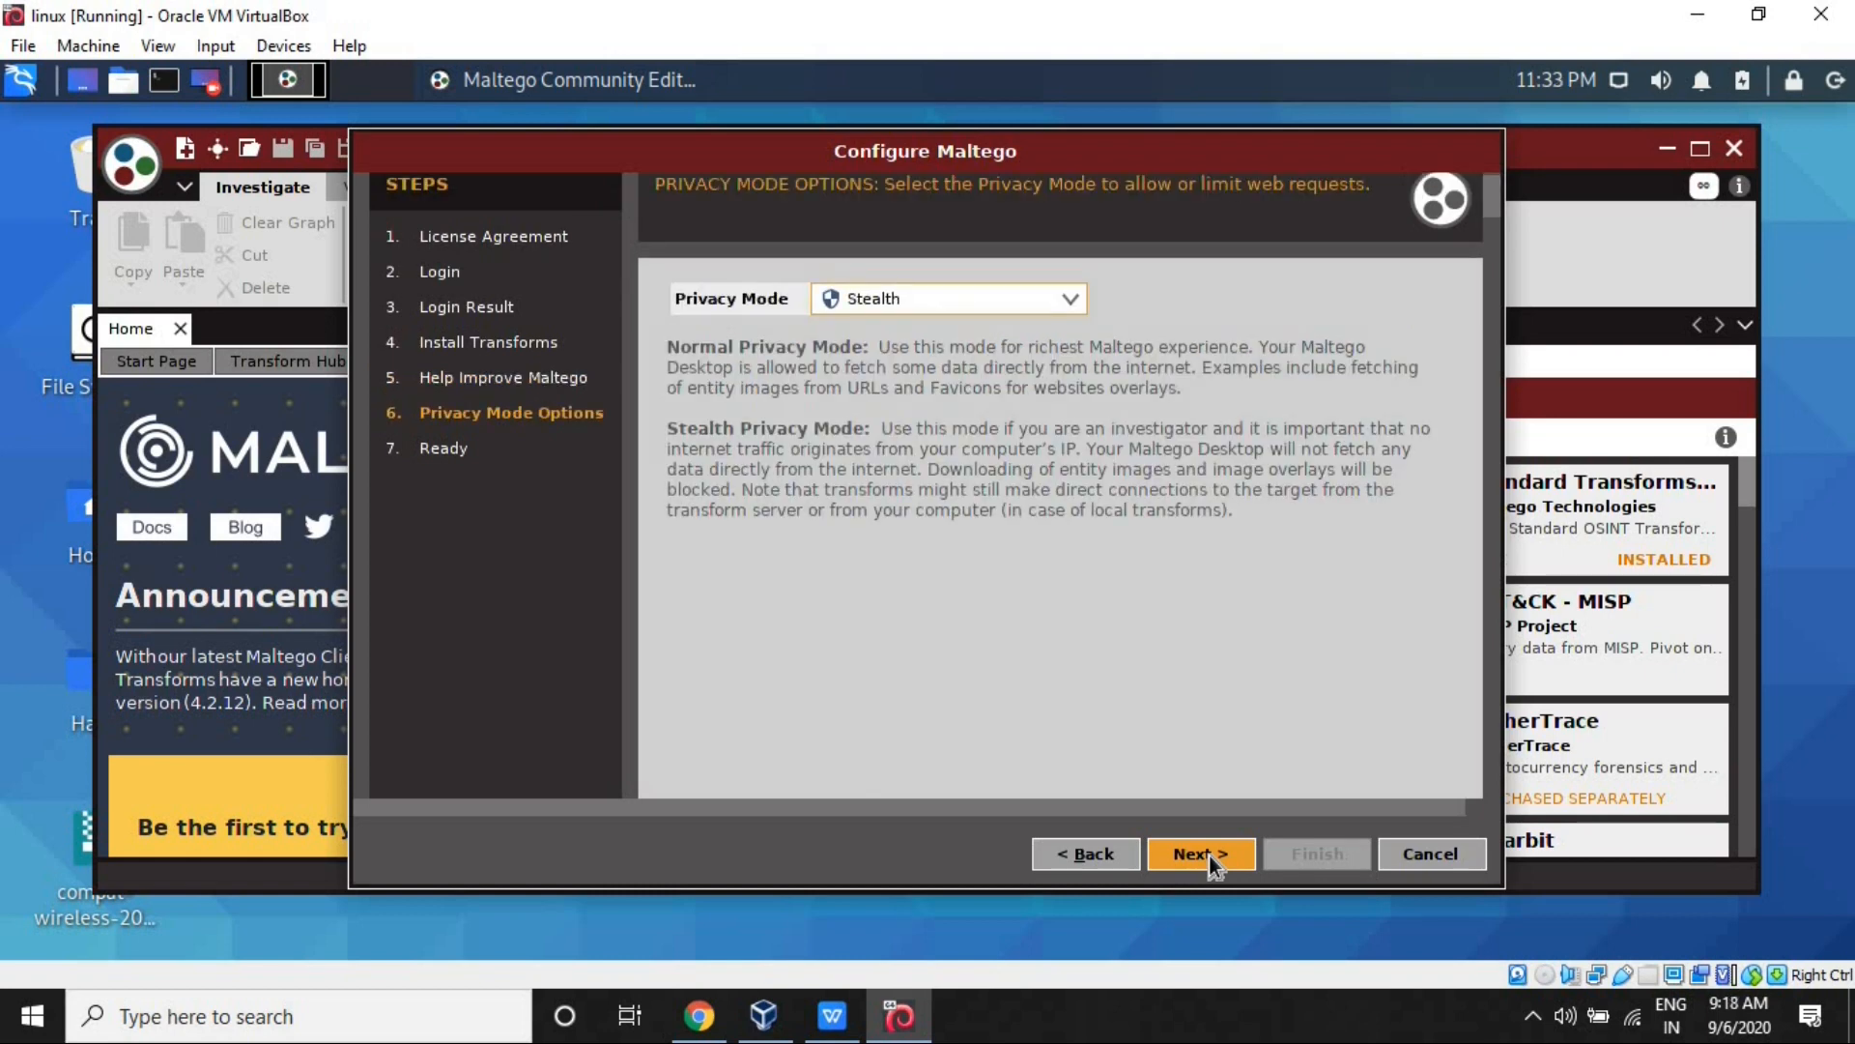
click(1208, 855)
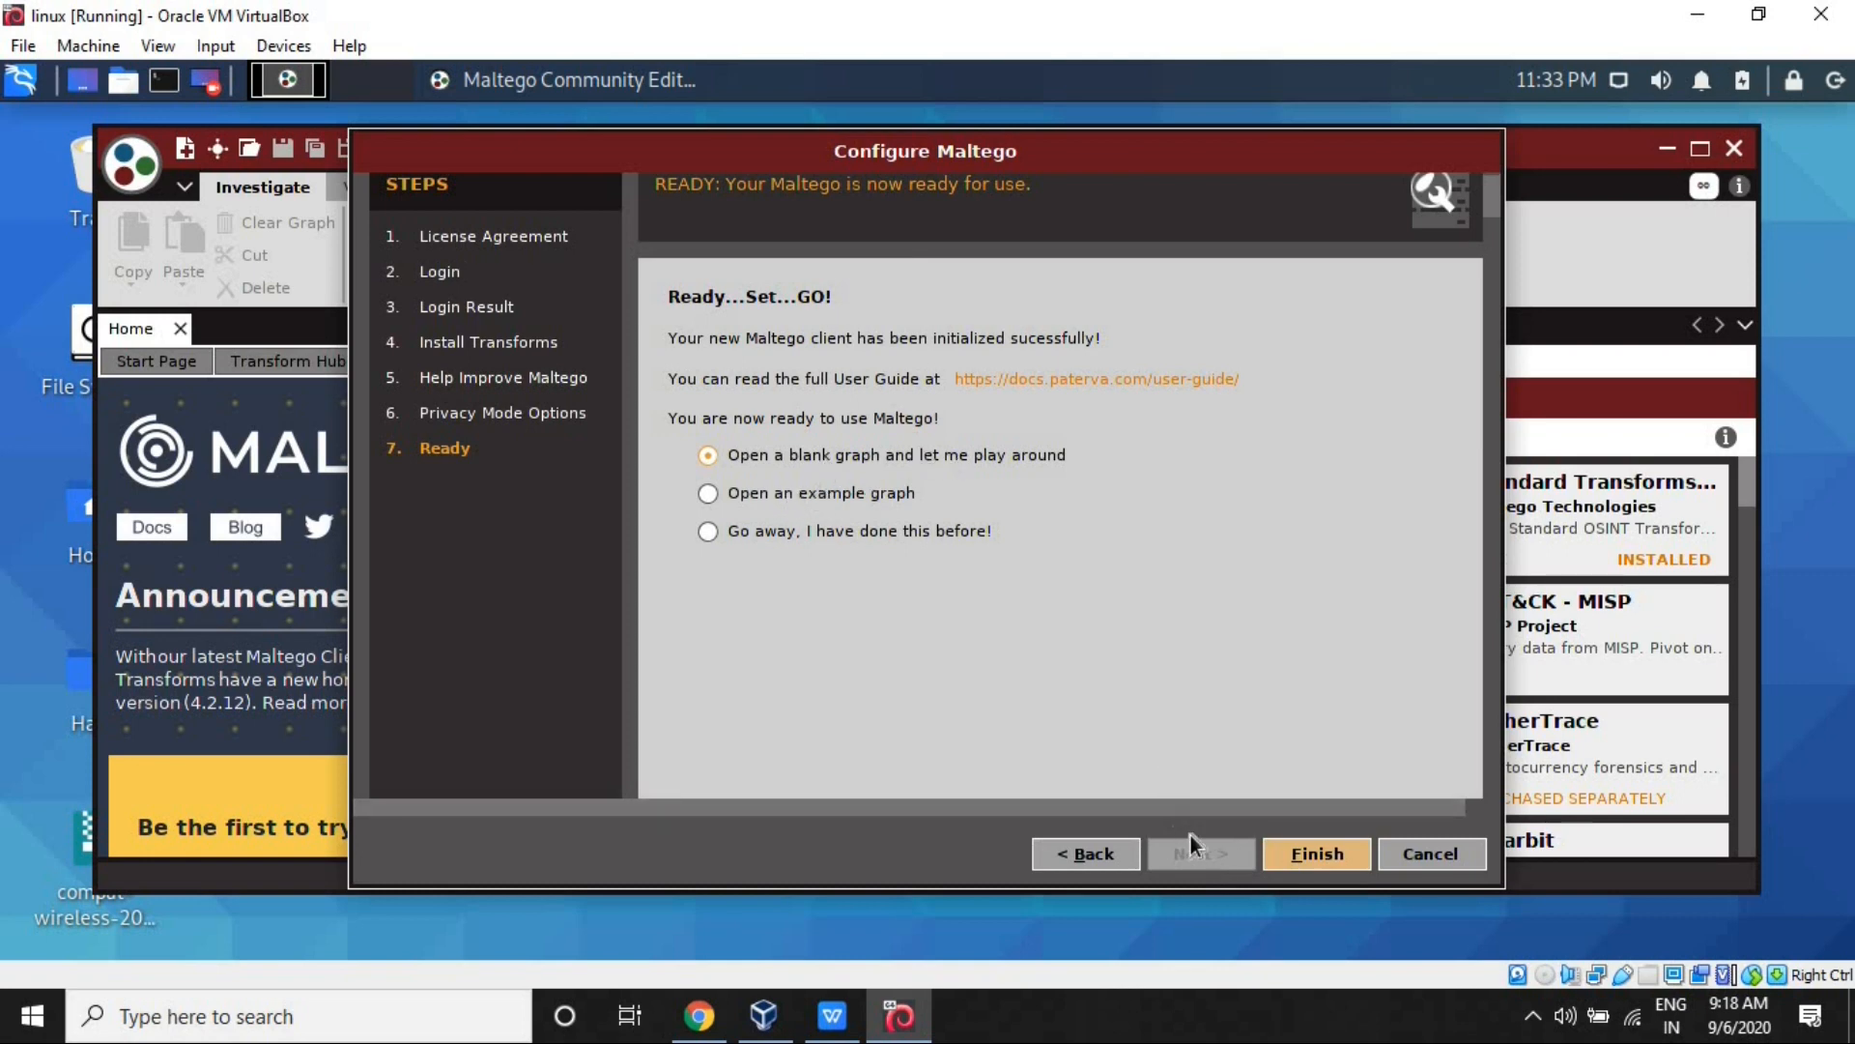
click(1302, 860)
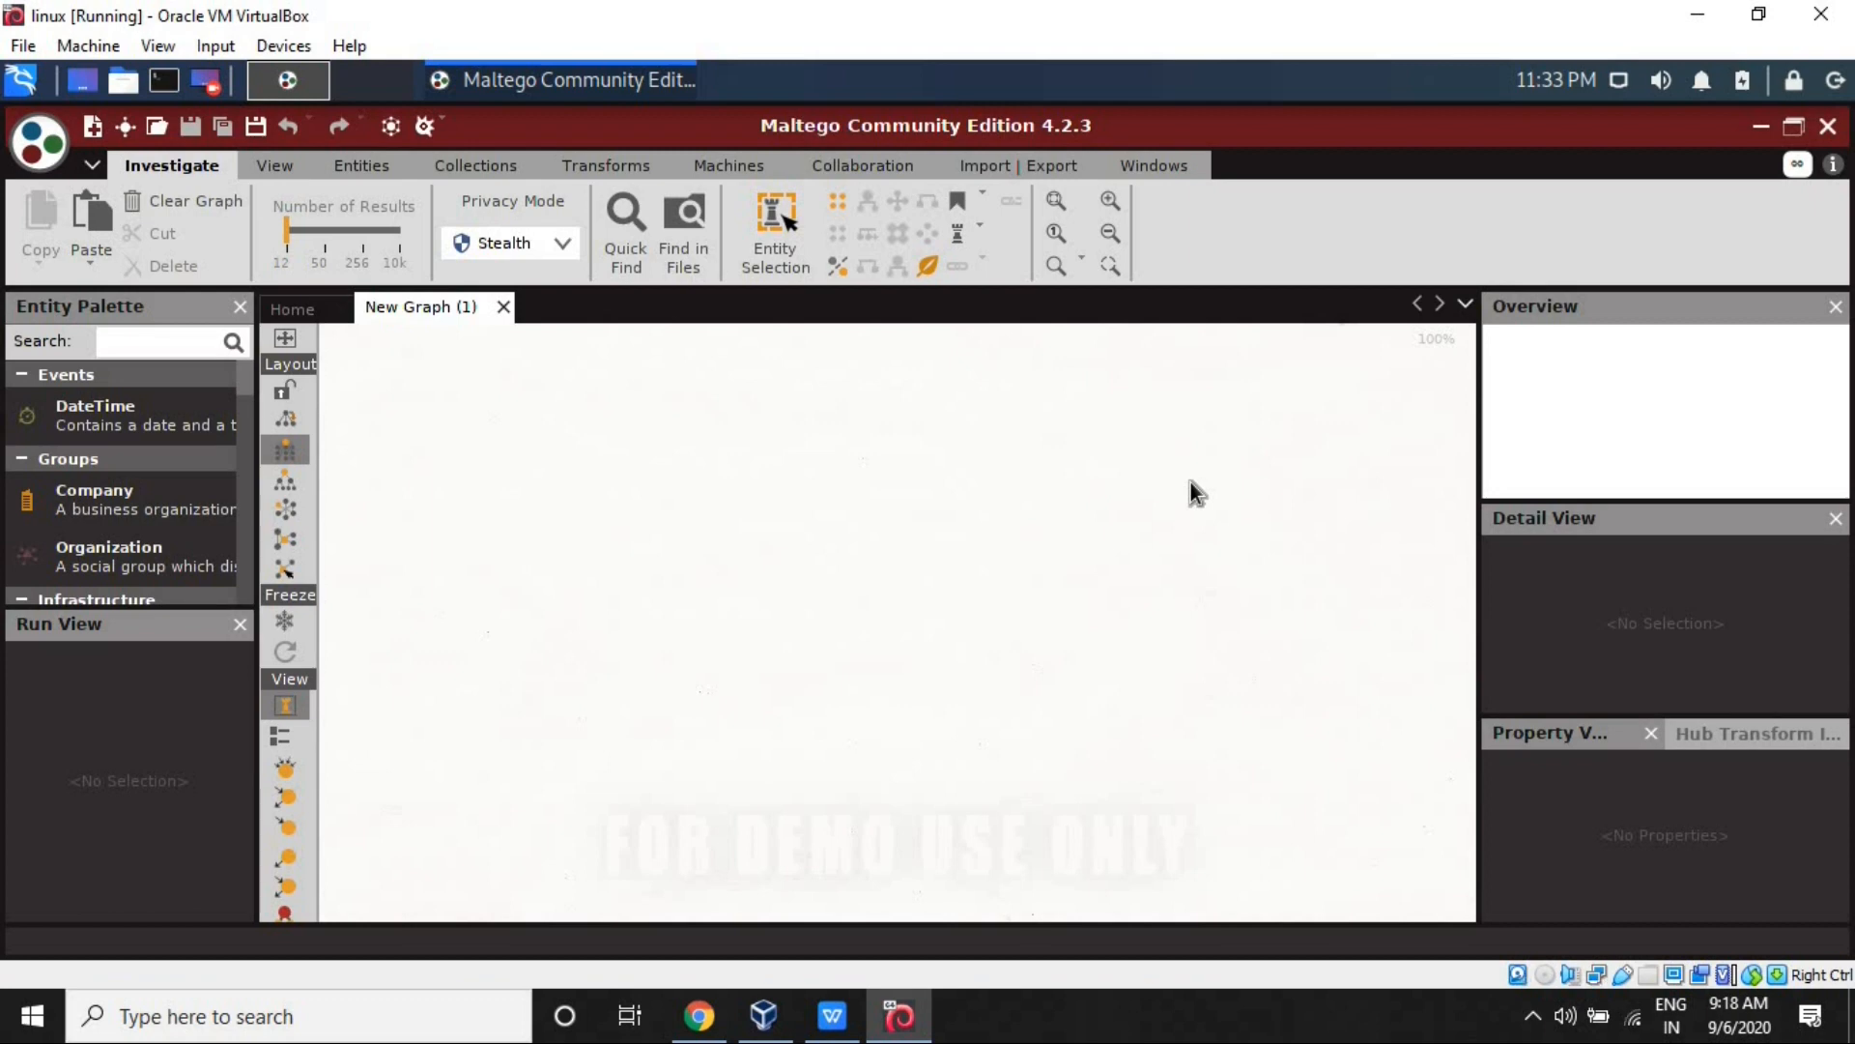
Close the Run View panel and drag a Domain entity from Infrastructure onto the graph.
click(239, 625)
scroll(251, 516, down, 3)
scroll(254, 455, up, 3)
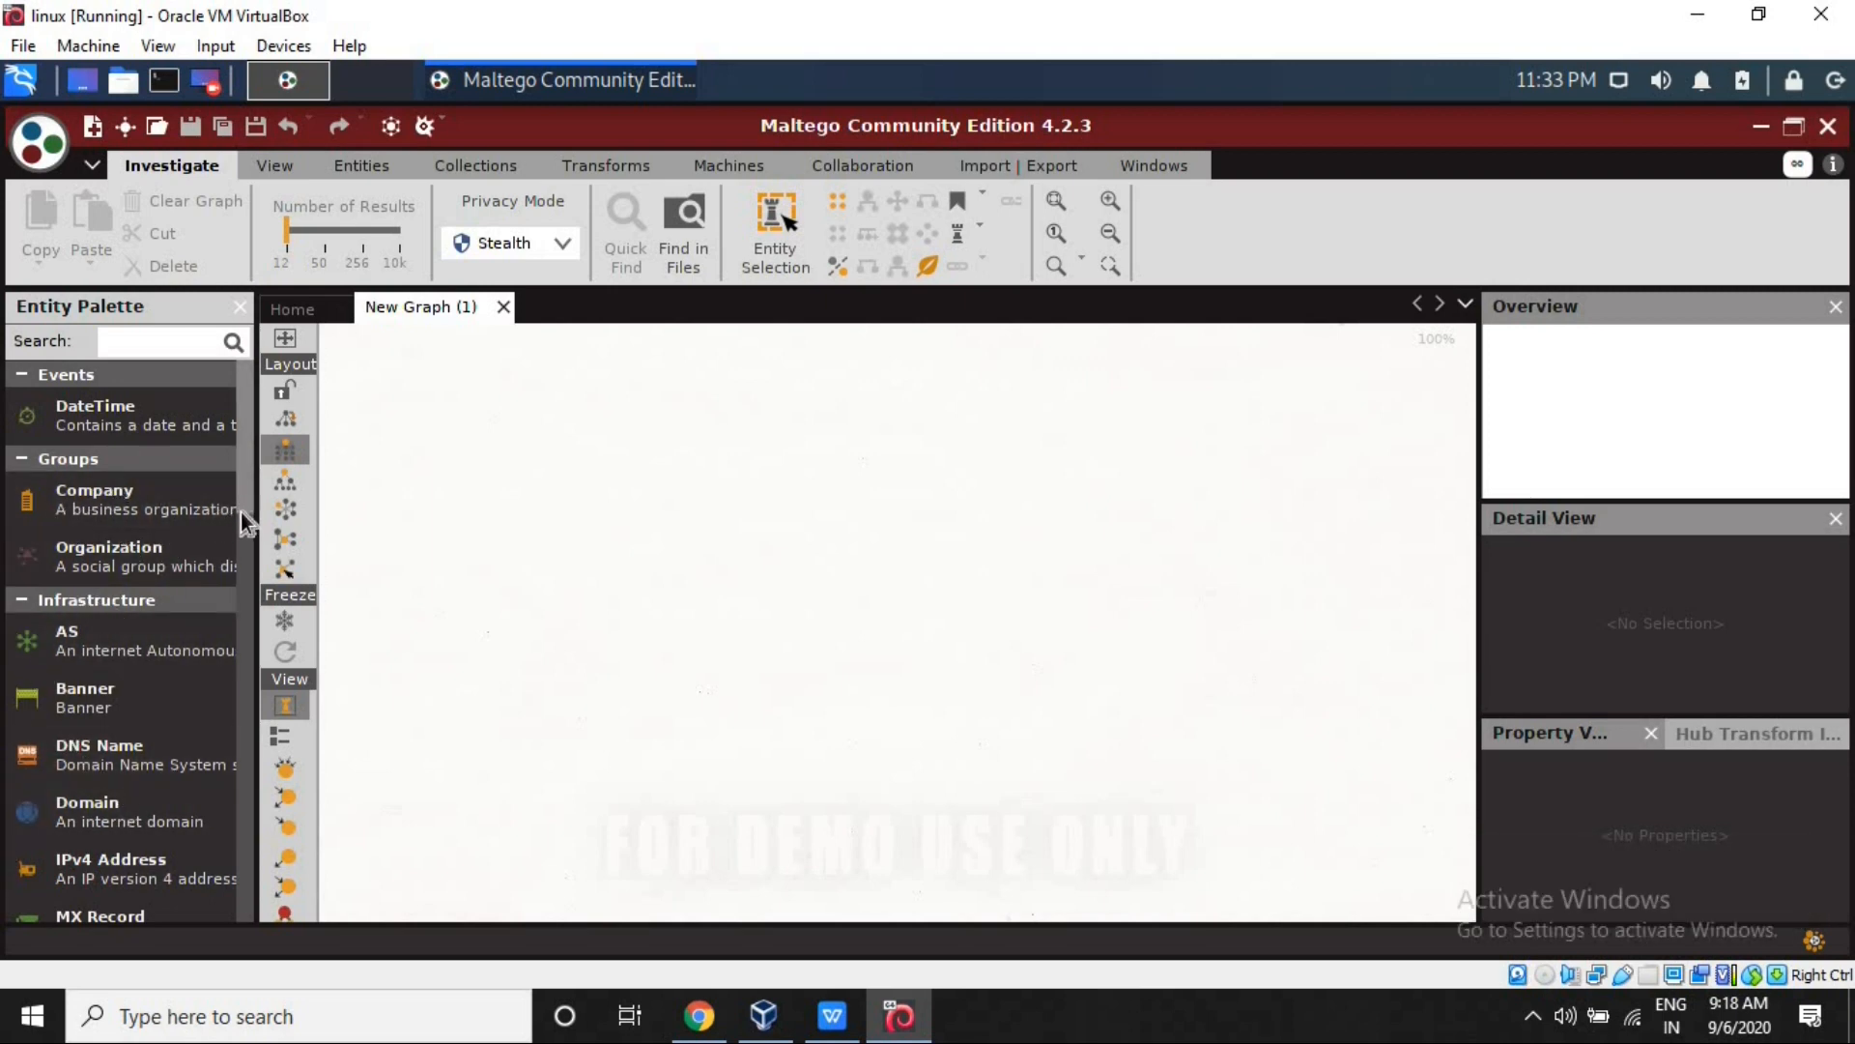
scroll(241, 512, down, 2)
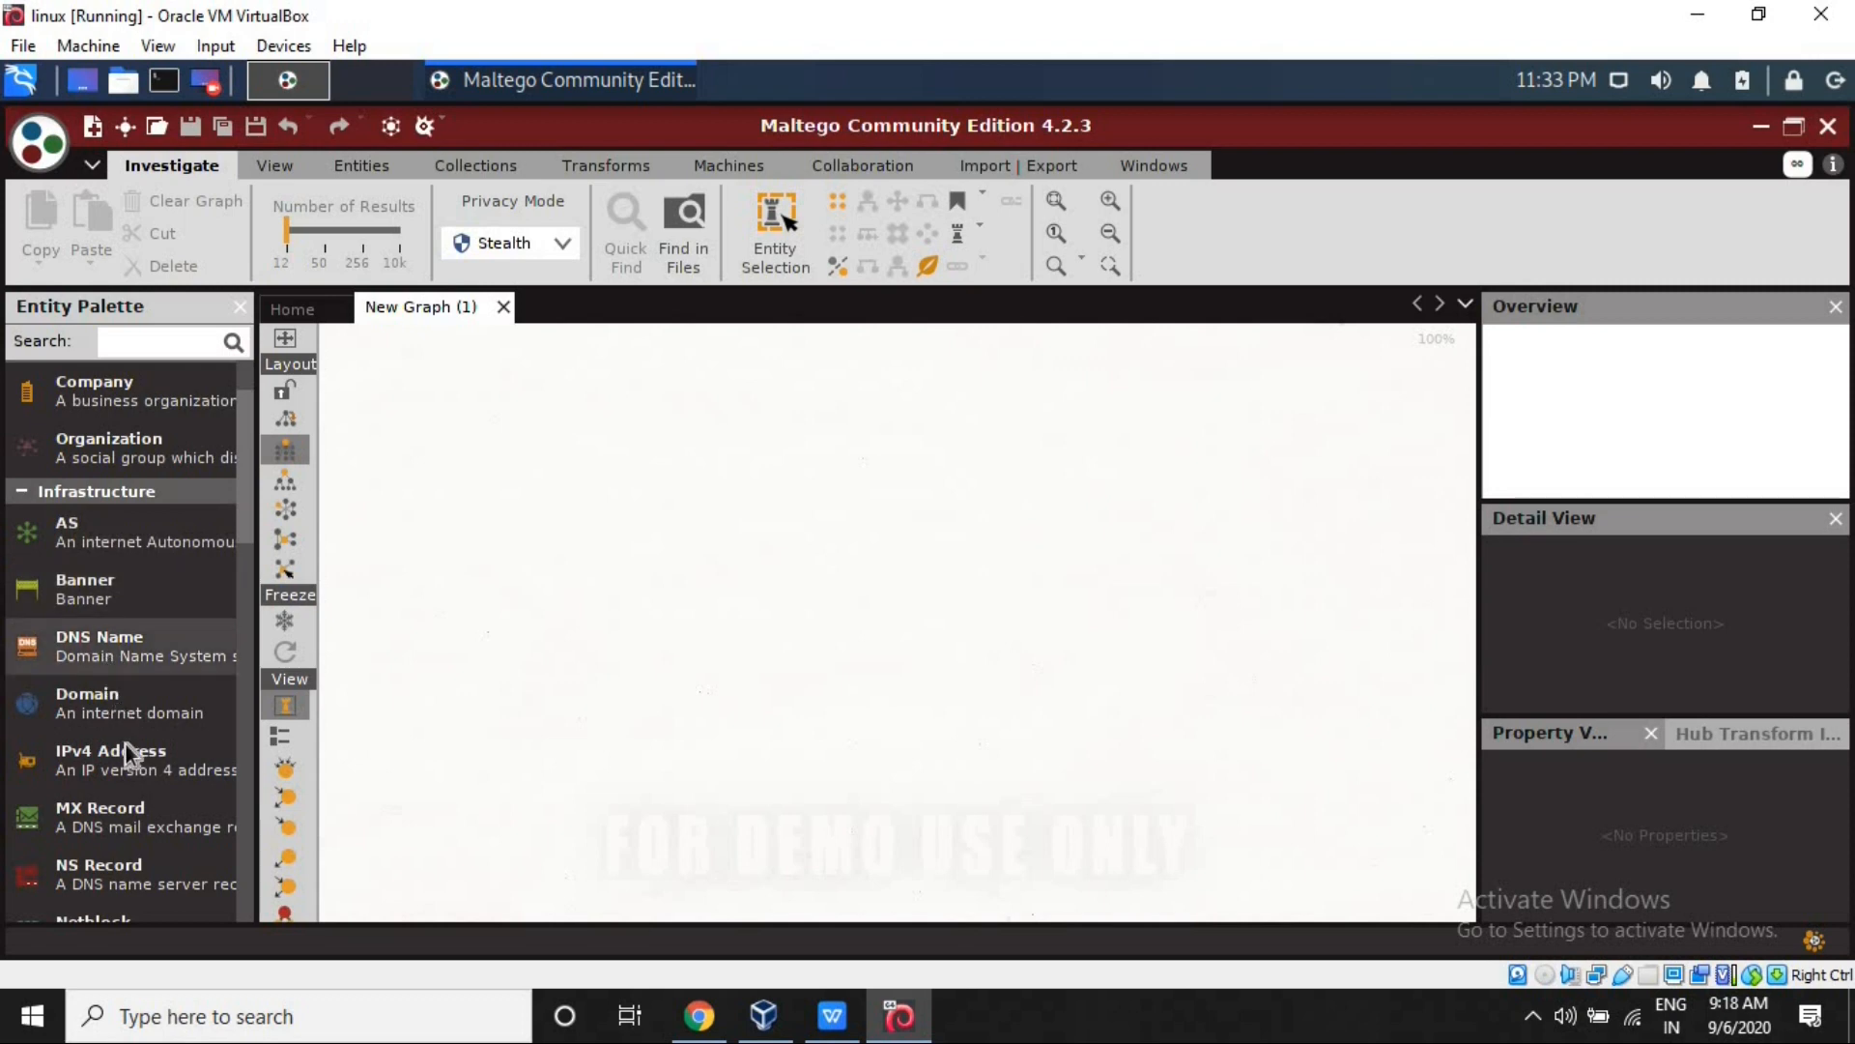
click(55, 701)
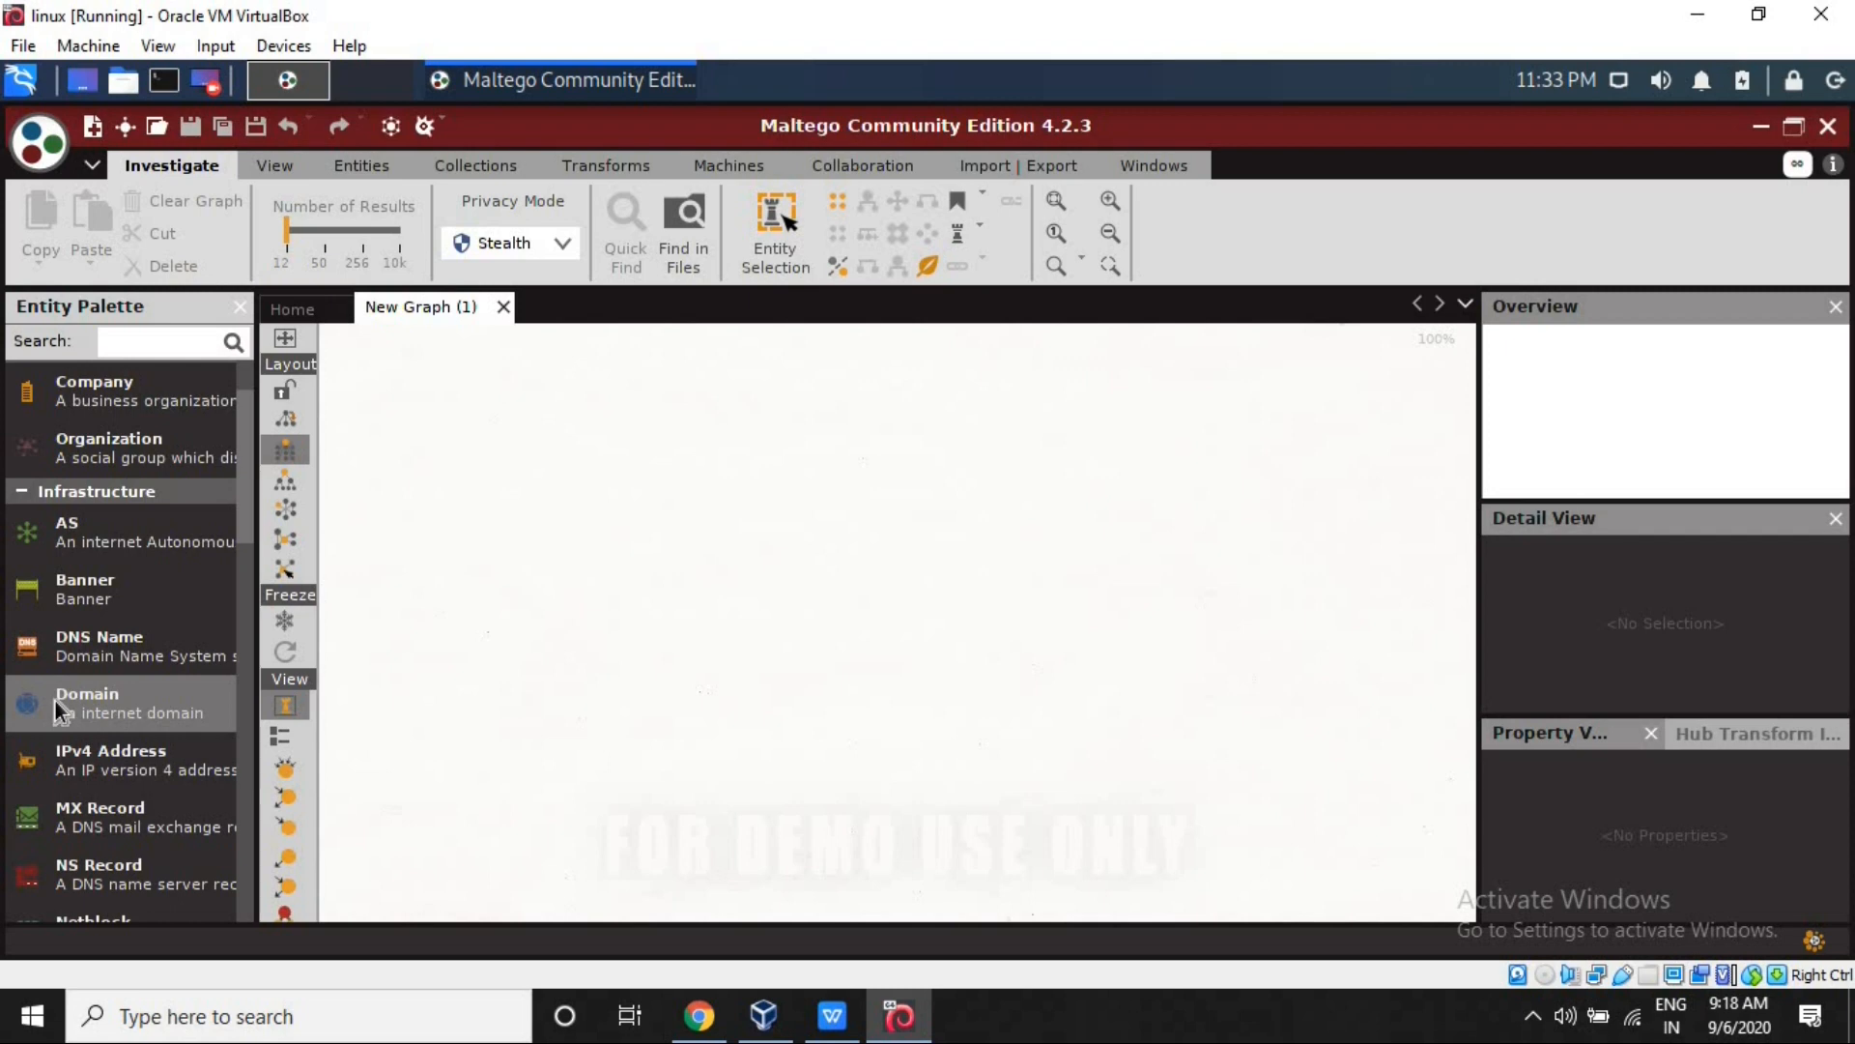
drag(143, 700, 764, 509)
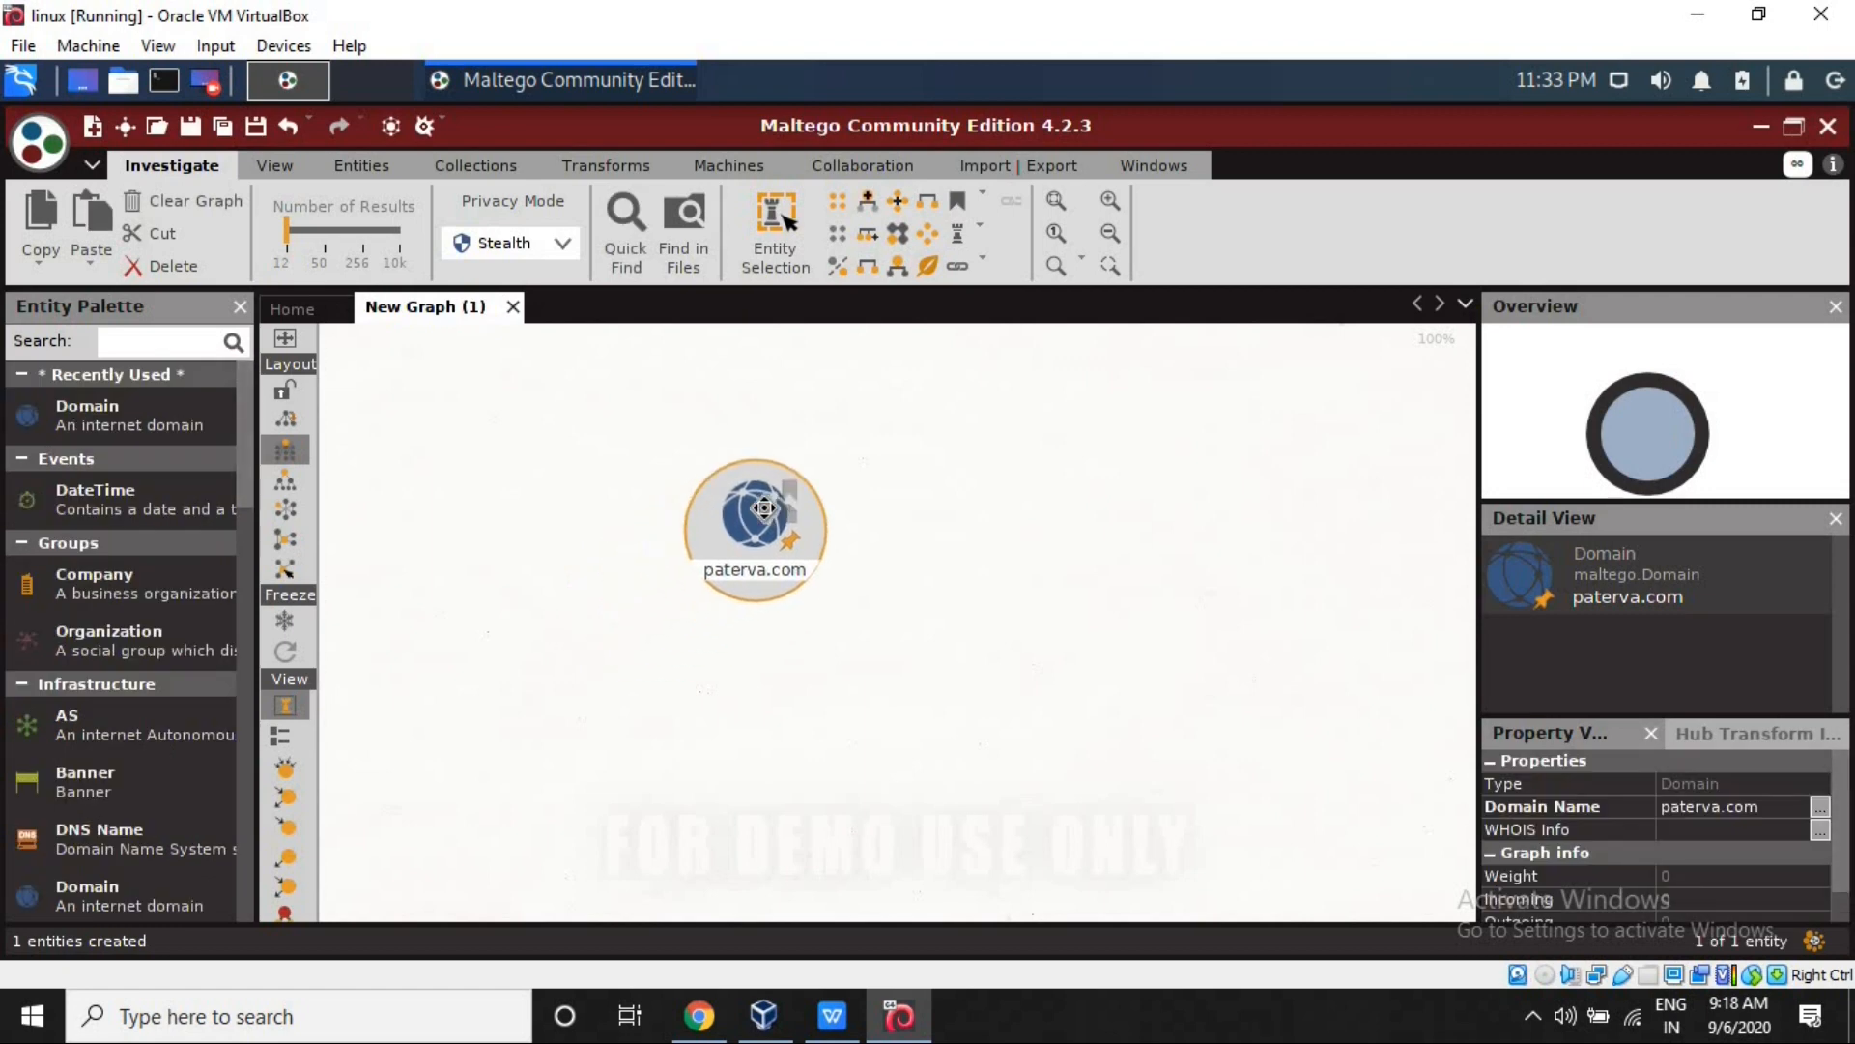
Change the Domain entity's name from paterva.com to google.com in Property View.
click(1750, 813)
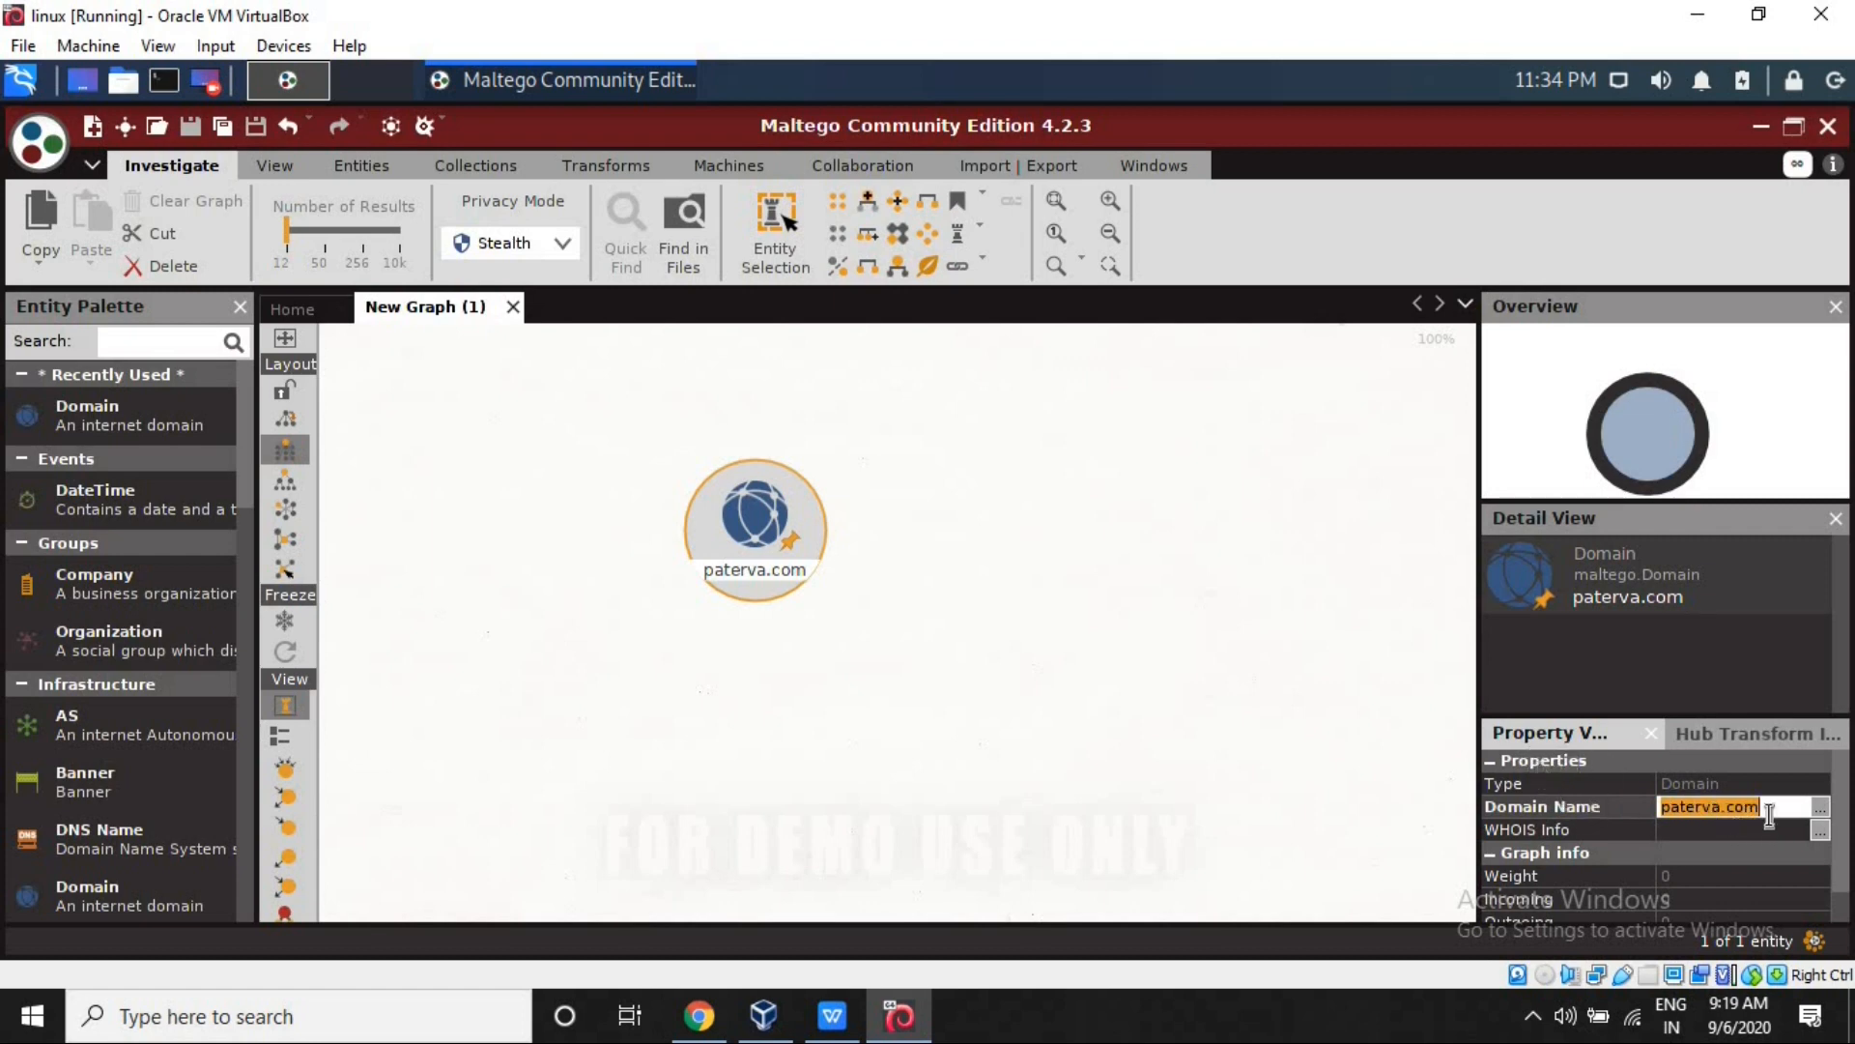
key(BackSpace)
text(google.com)
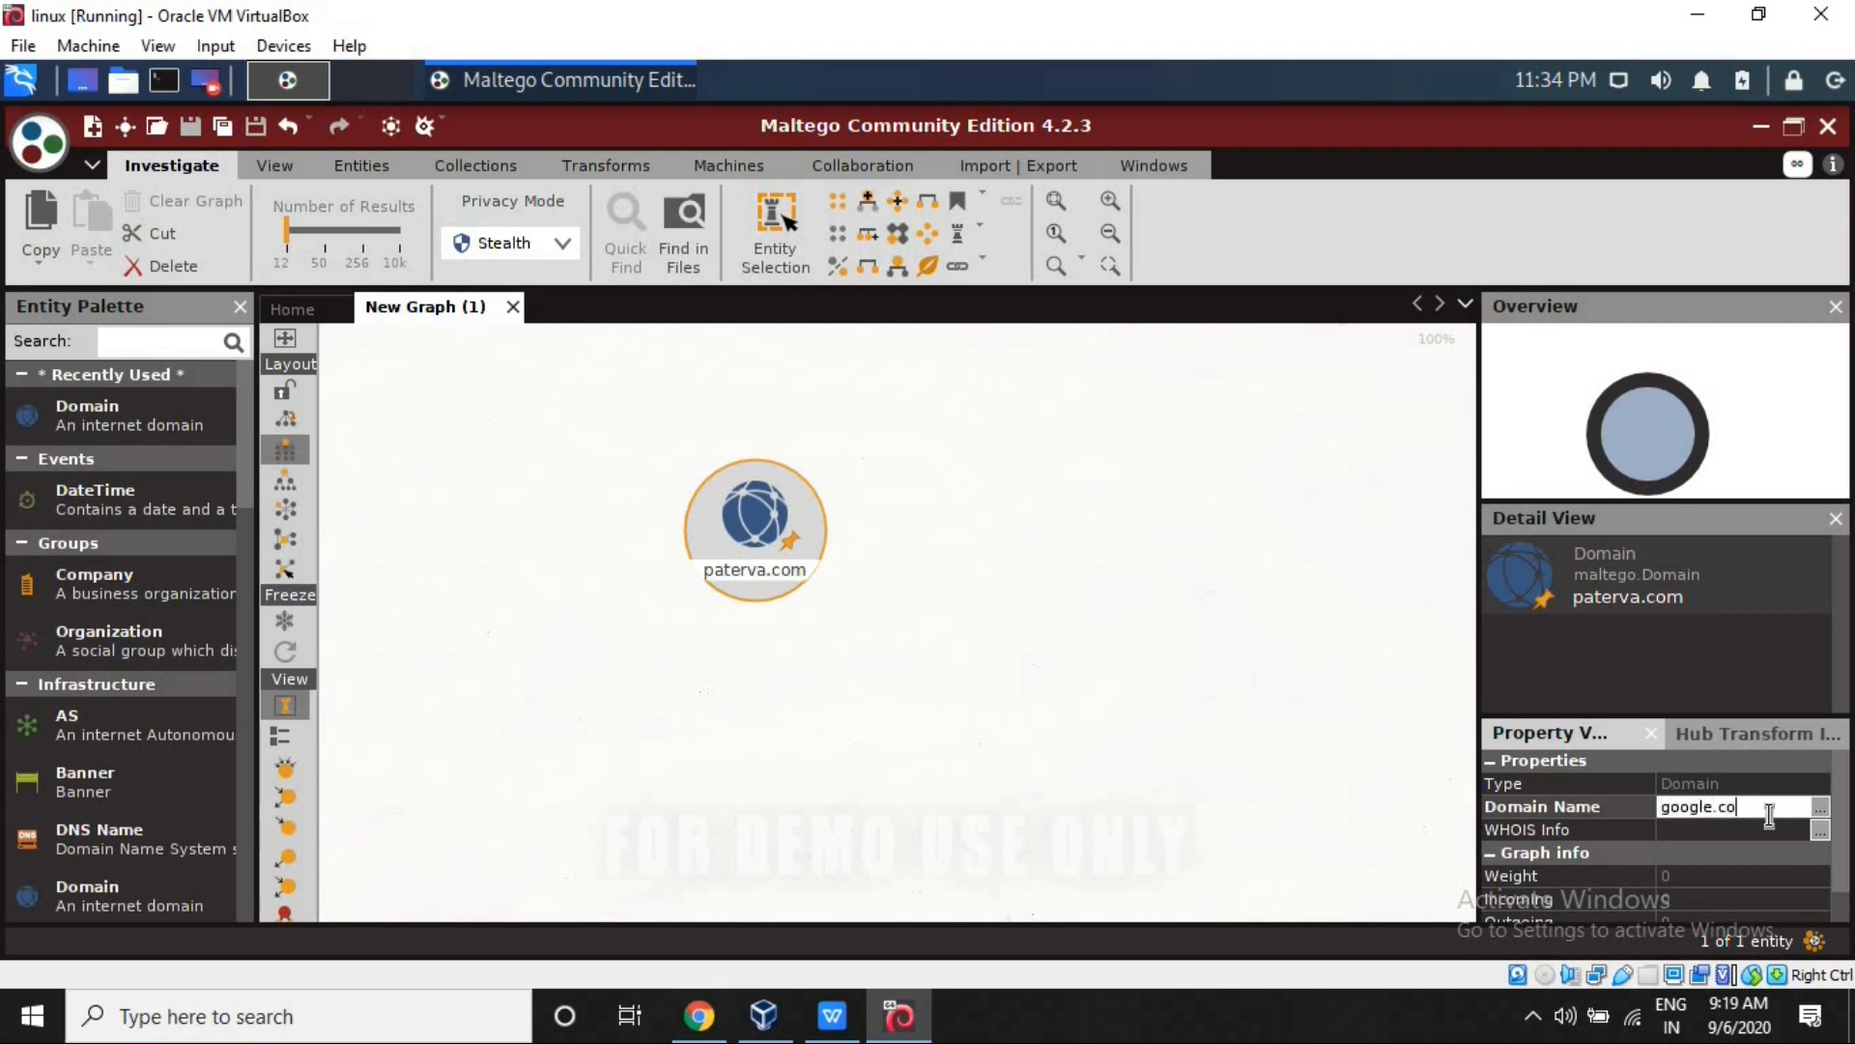
key(Return)
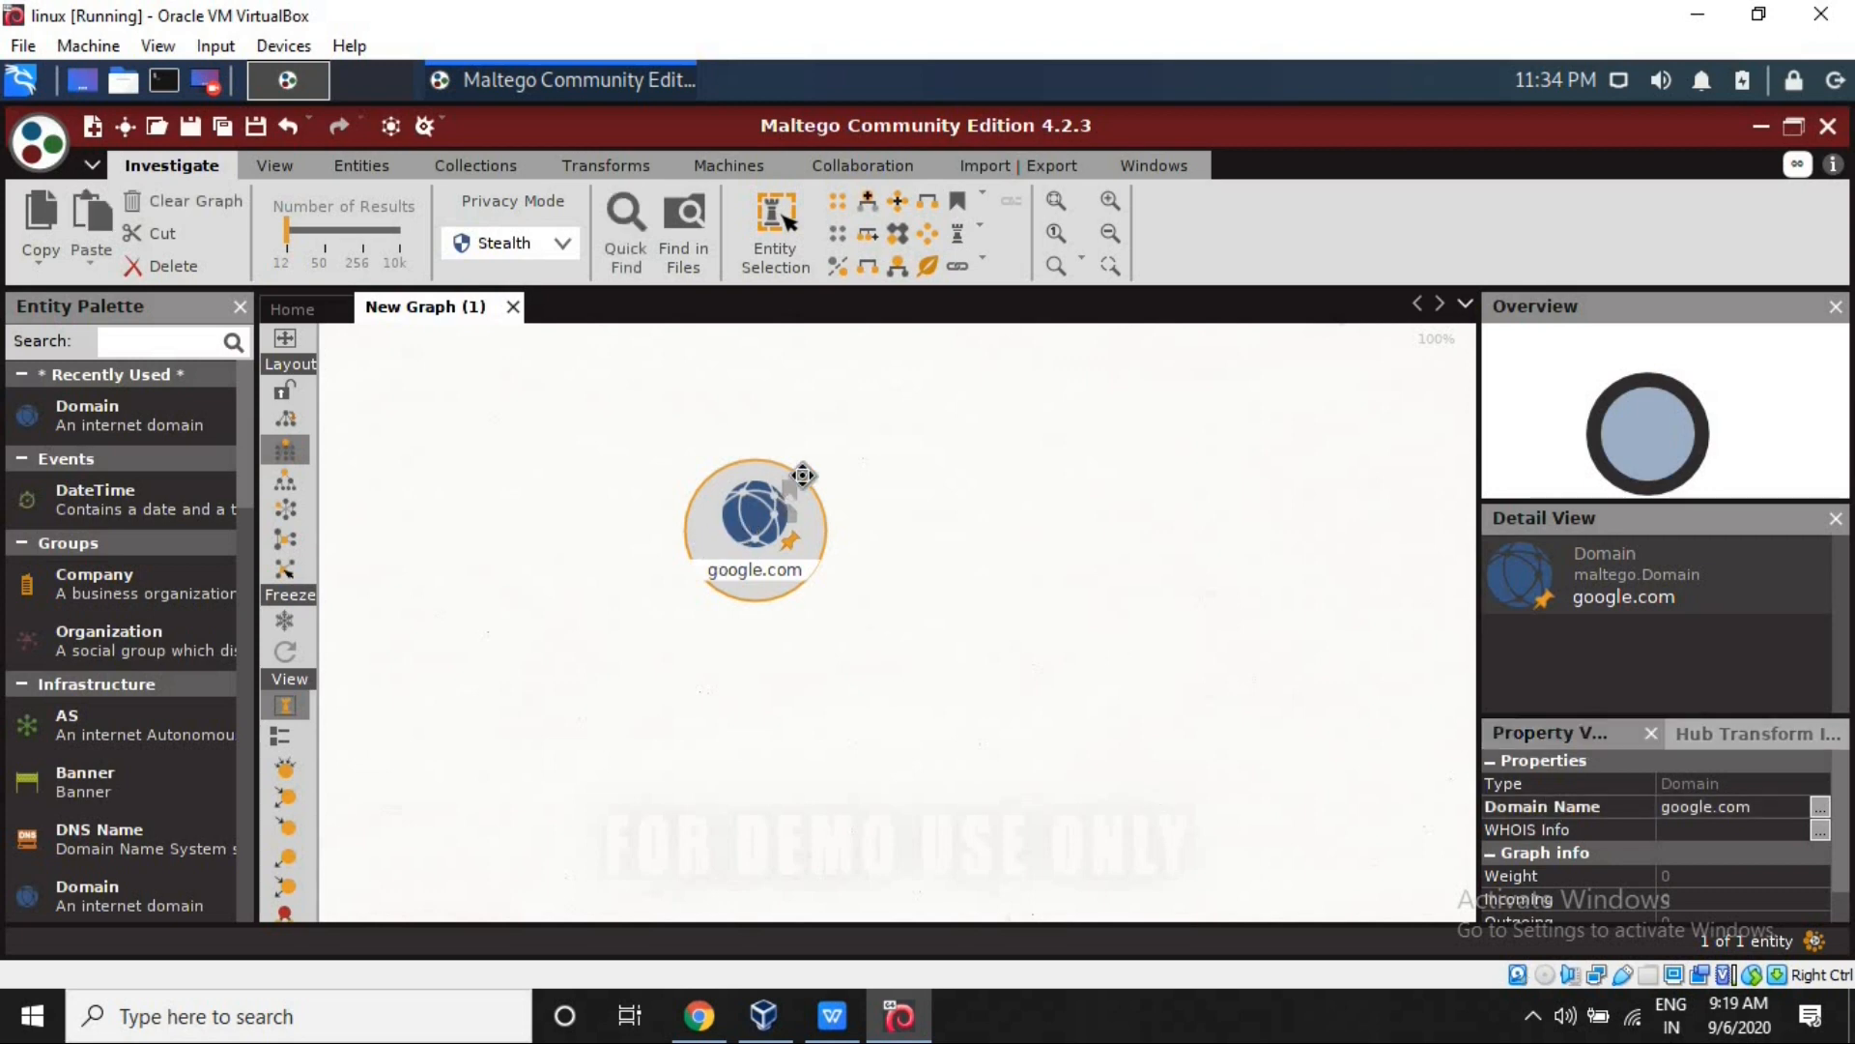
drag(774, 594, 871, 487)
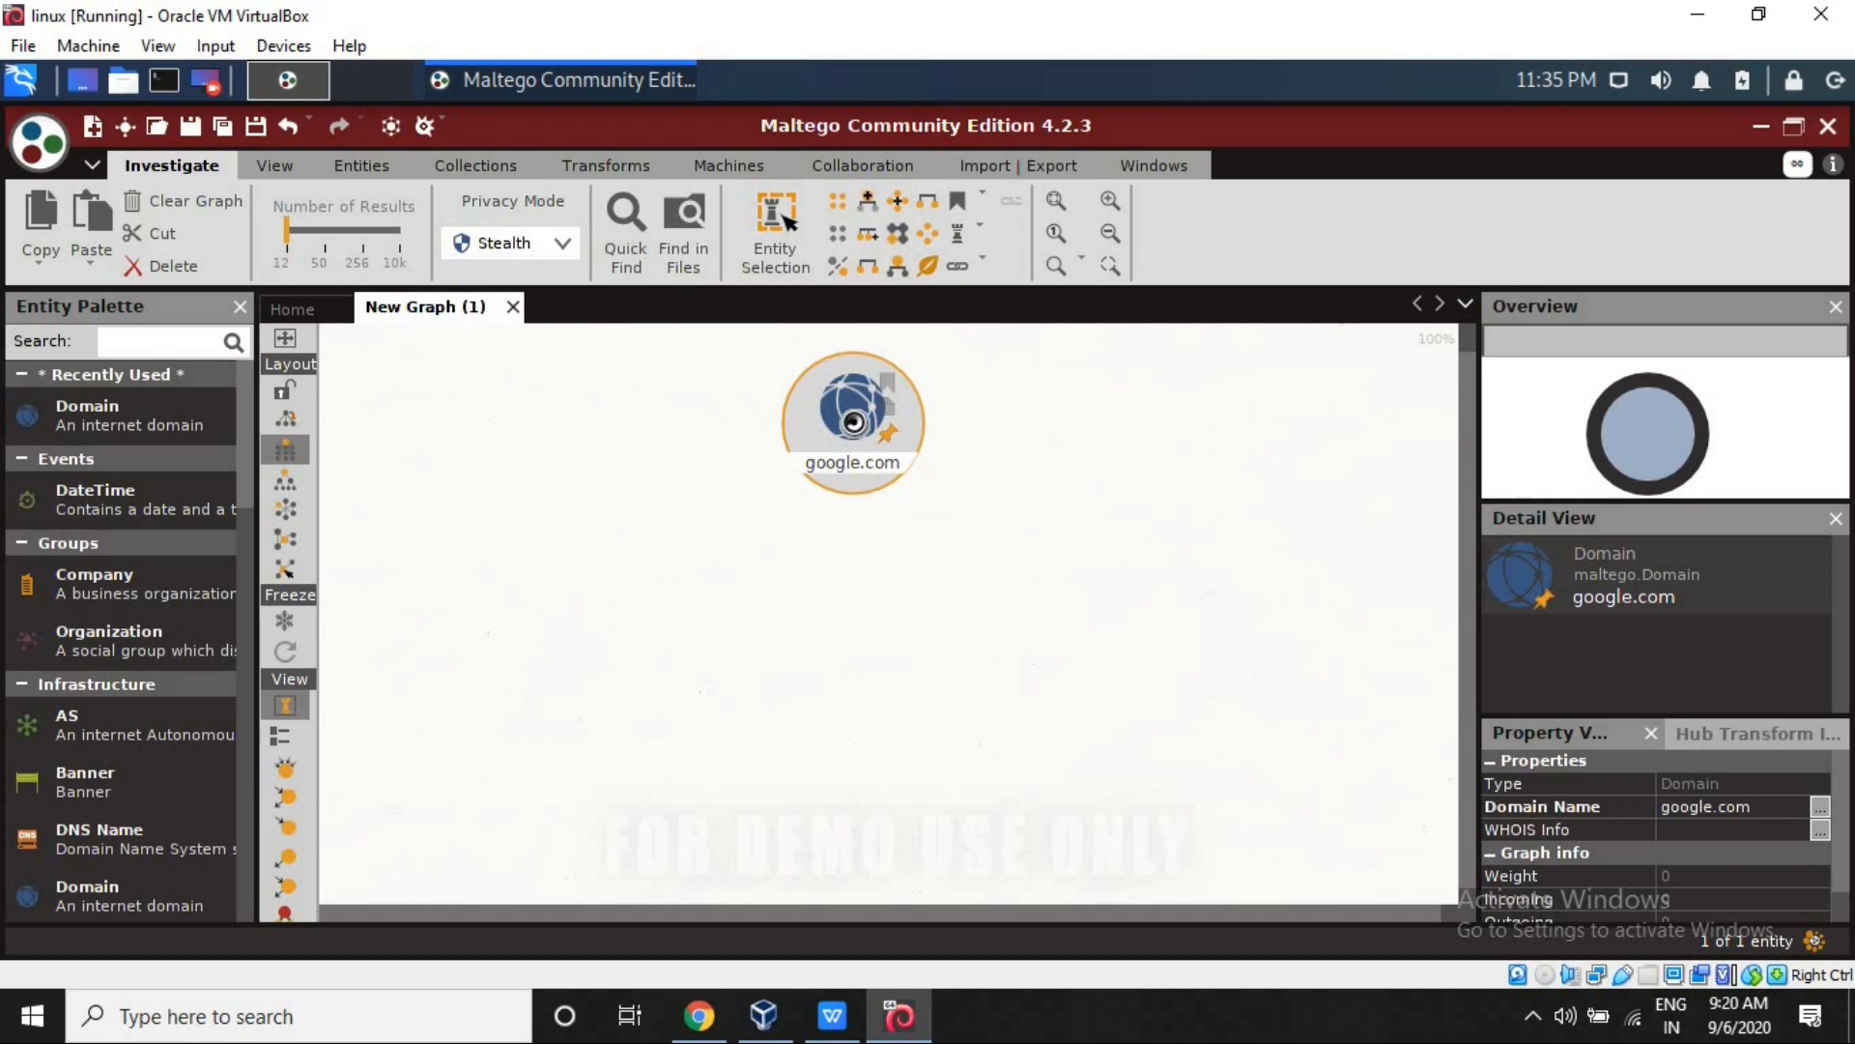
Run To Website [Quick lookup] on google.com from All Transforms.
right_click(856, 428)
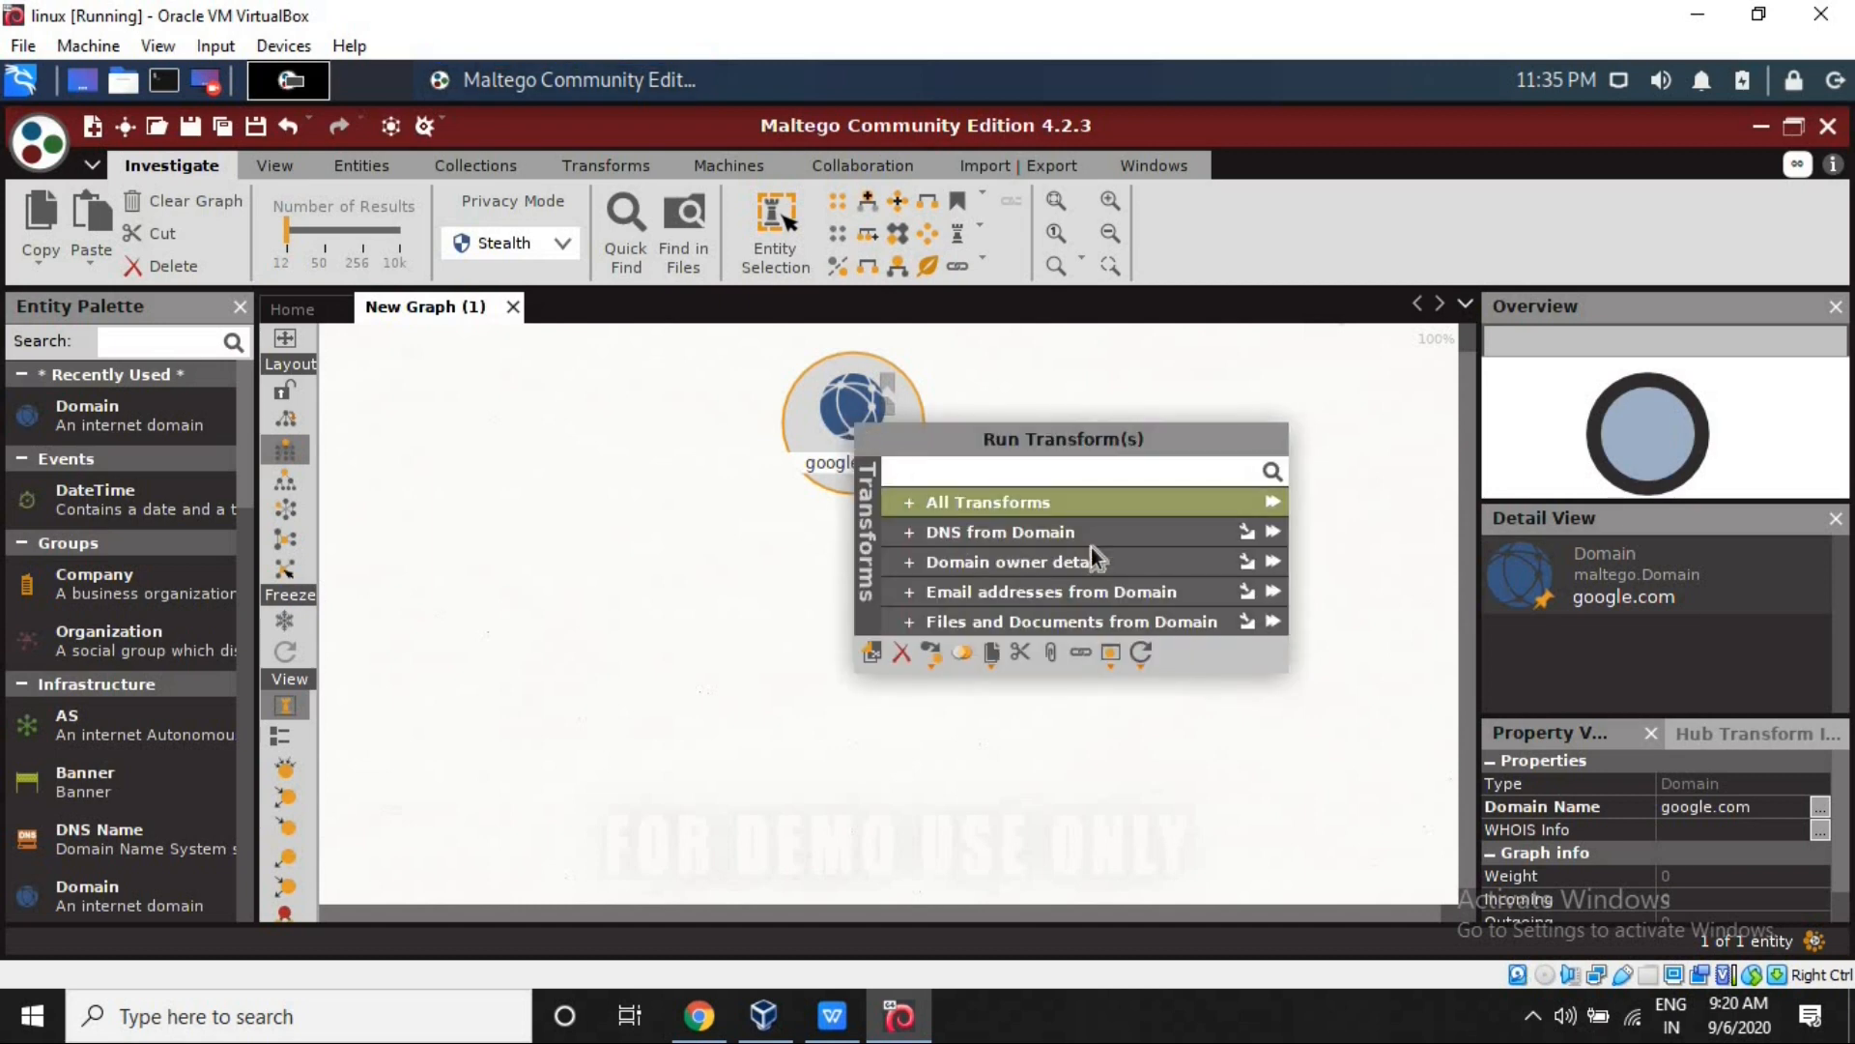
click(1072, 500)
drag(1411, 527, 1480, 753)
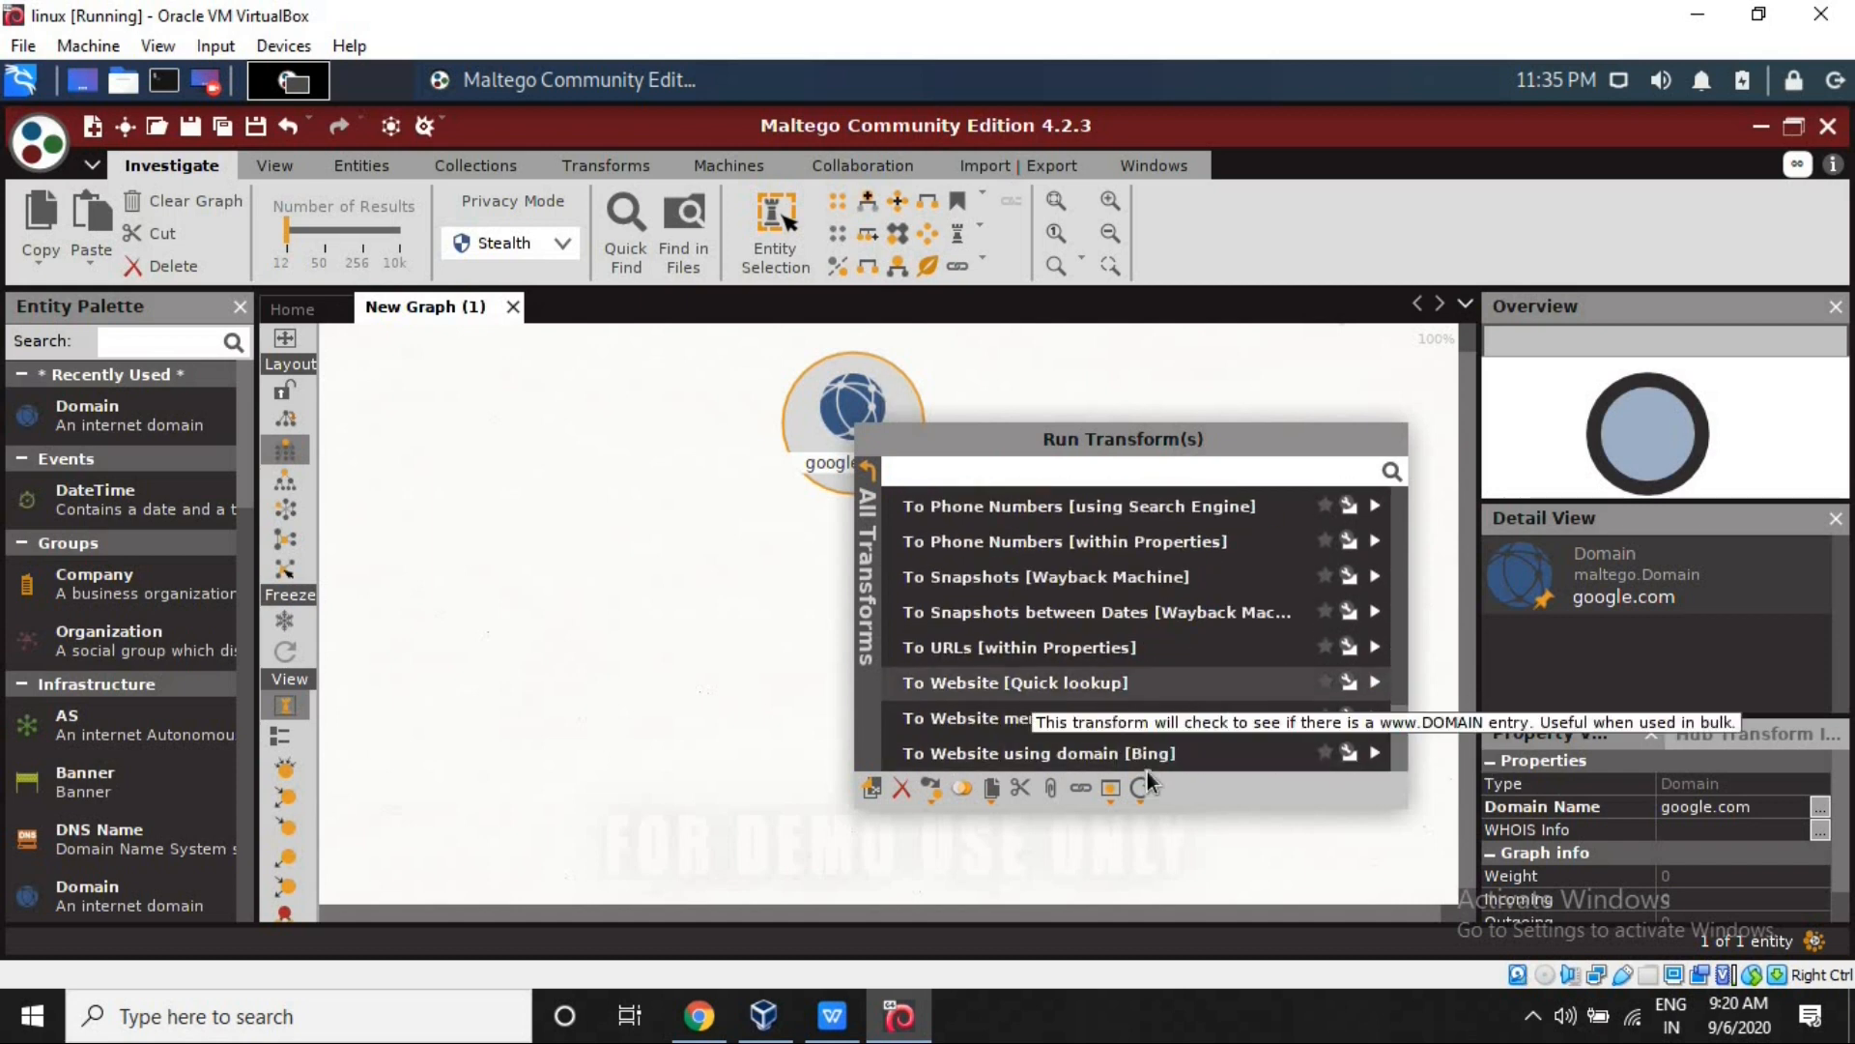
click(1098, 685)
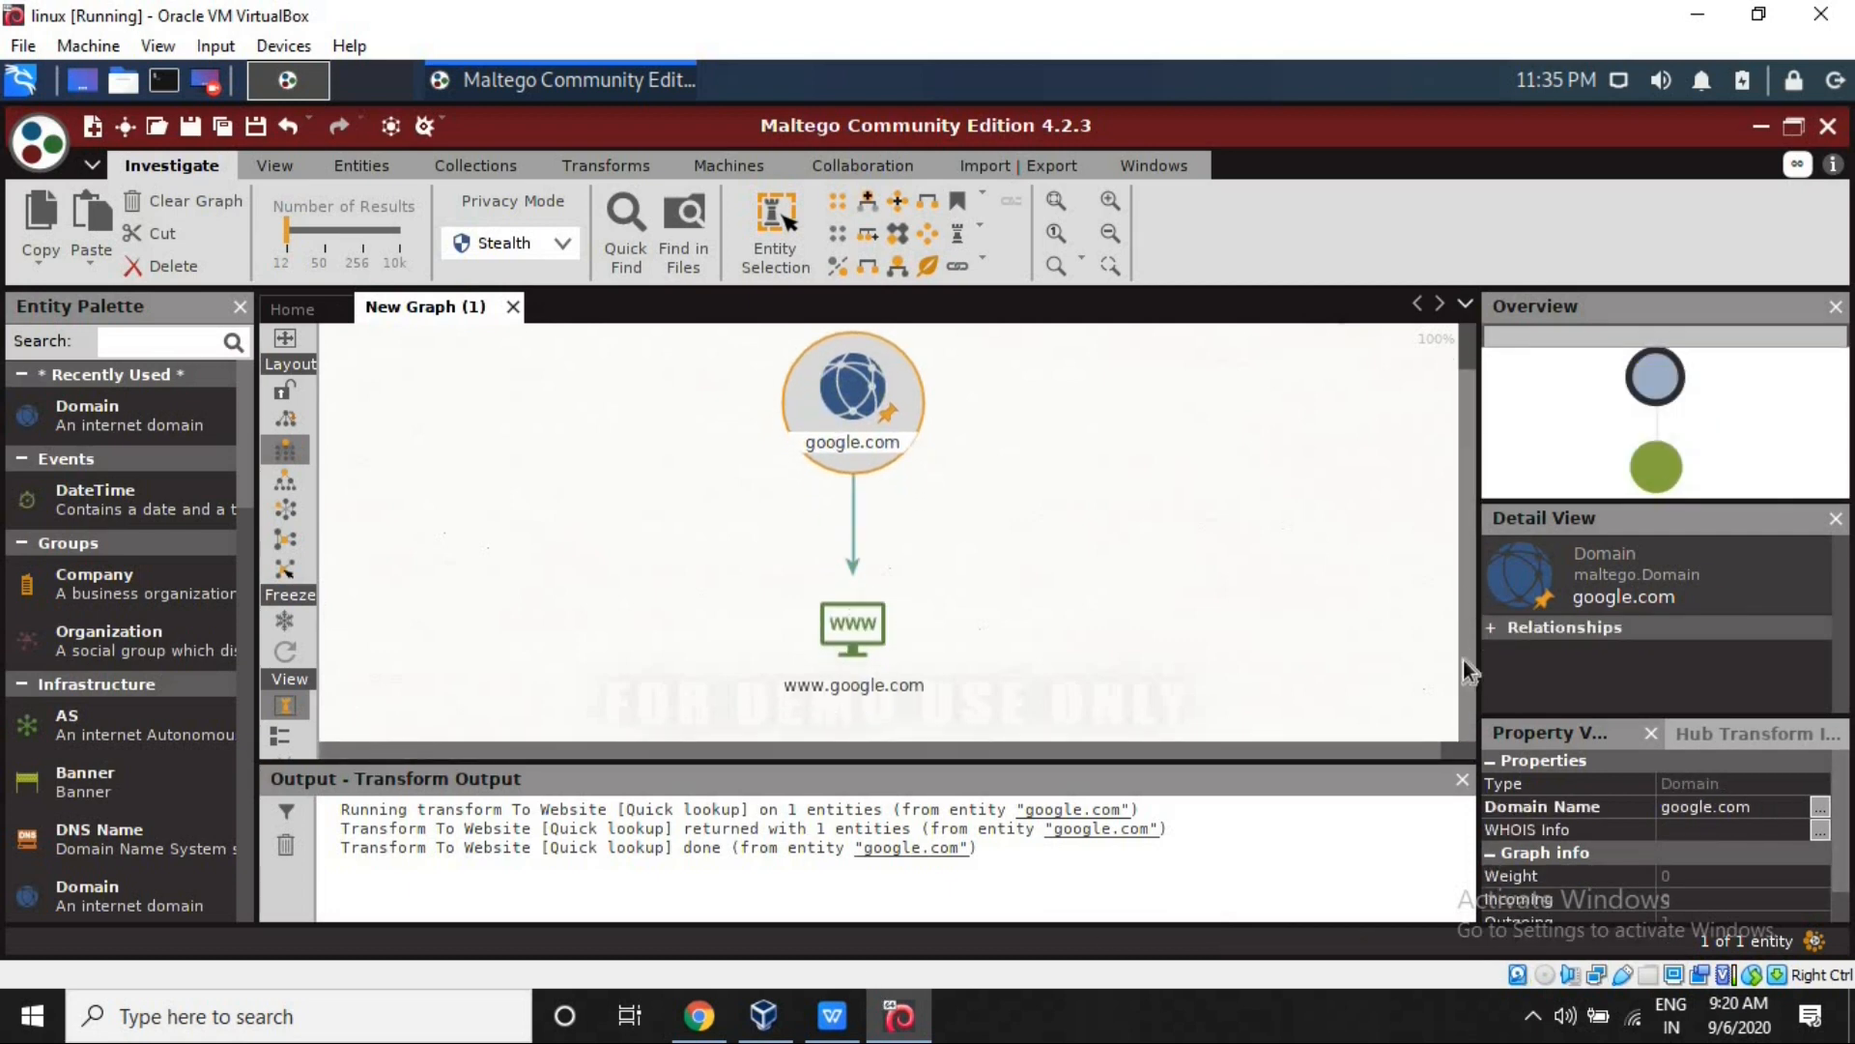
click(955, 677)
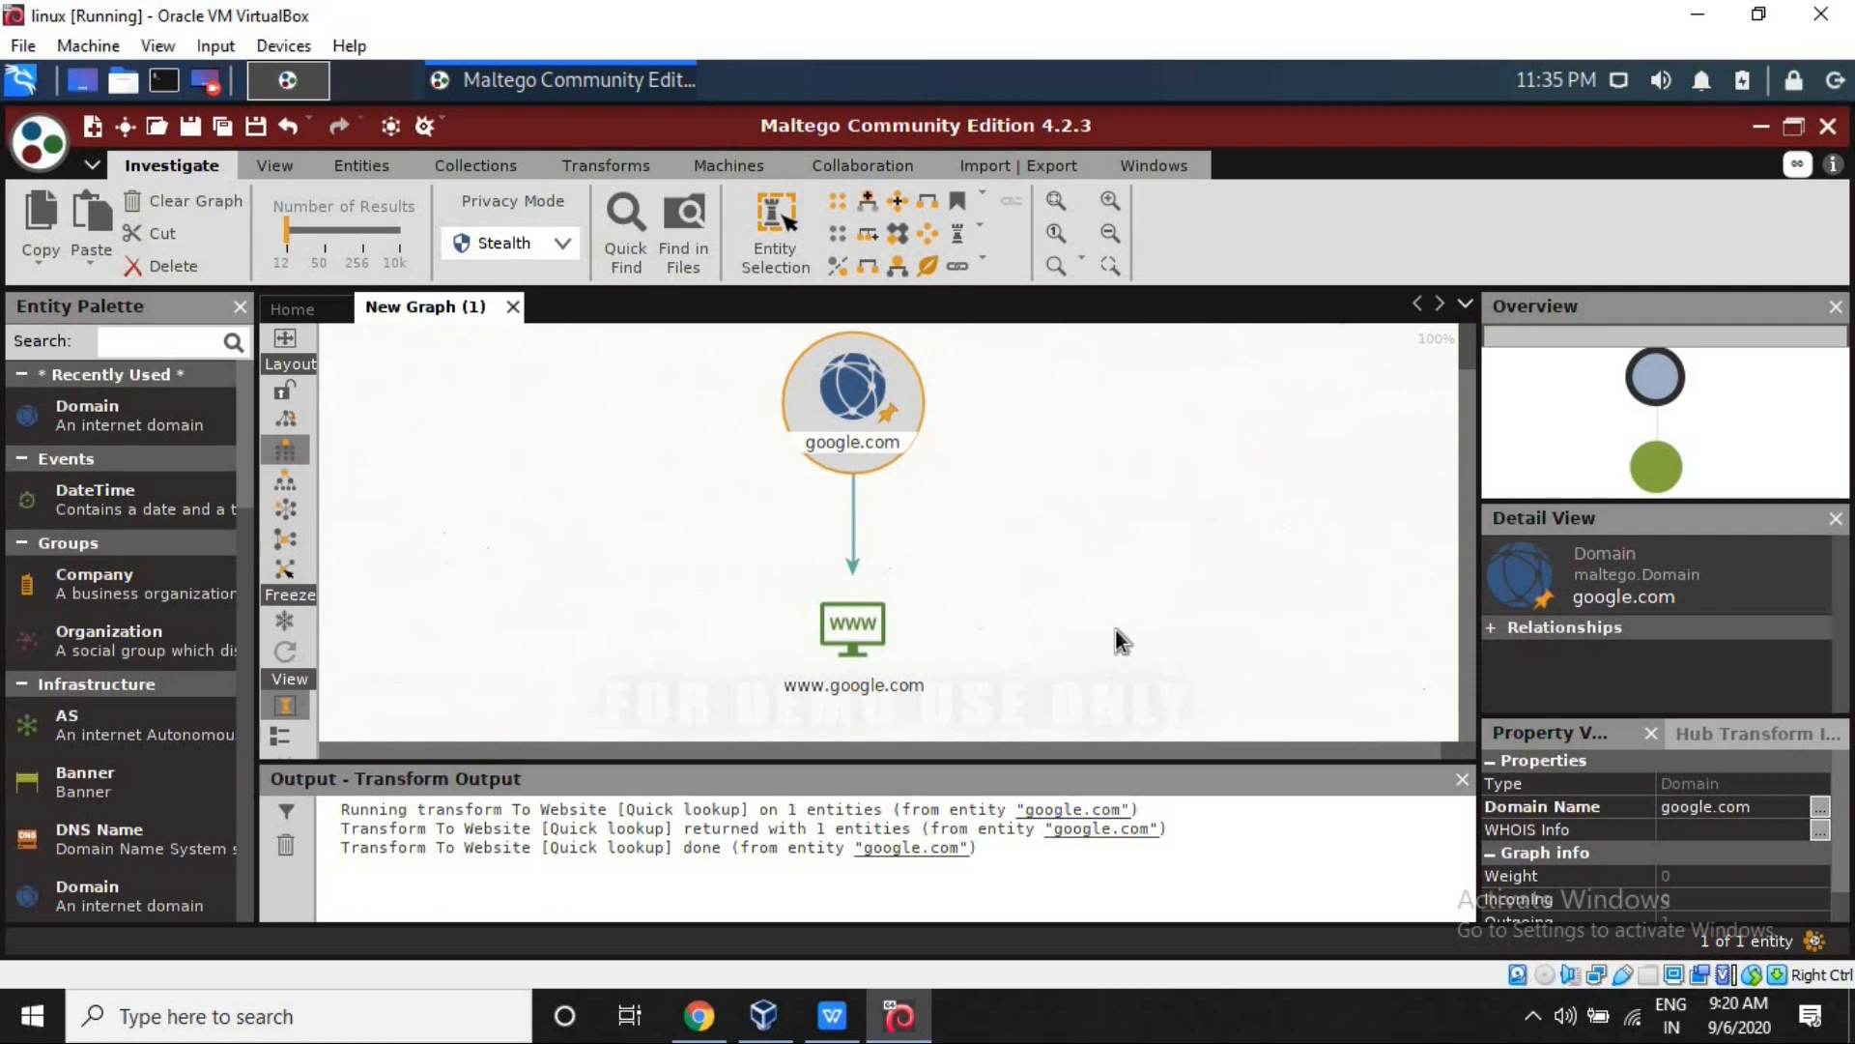
click(880, 668)
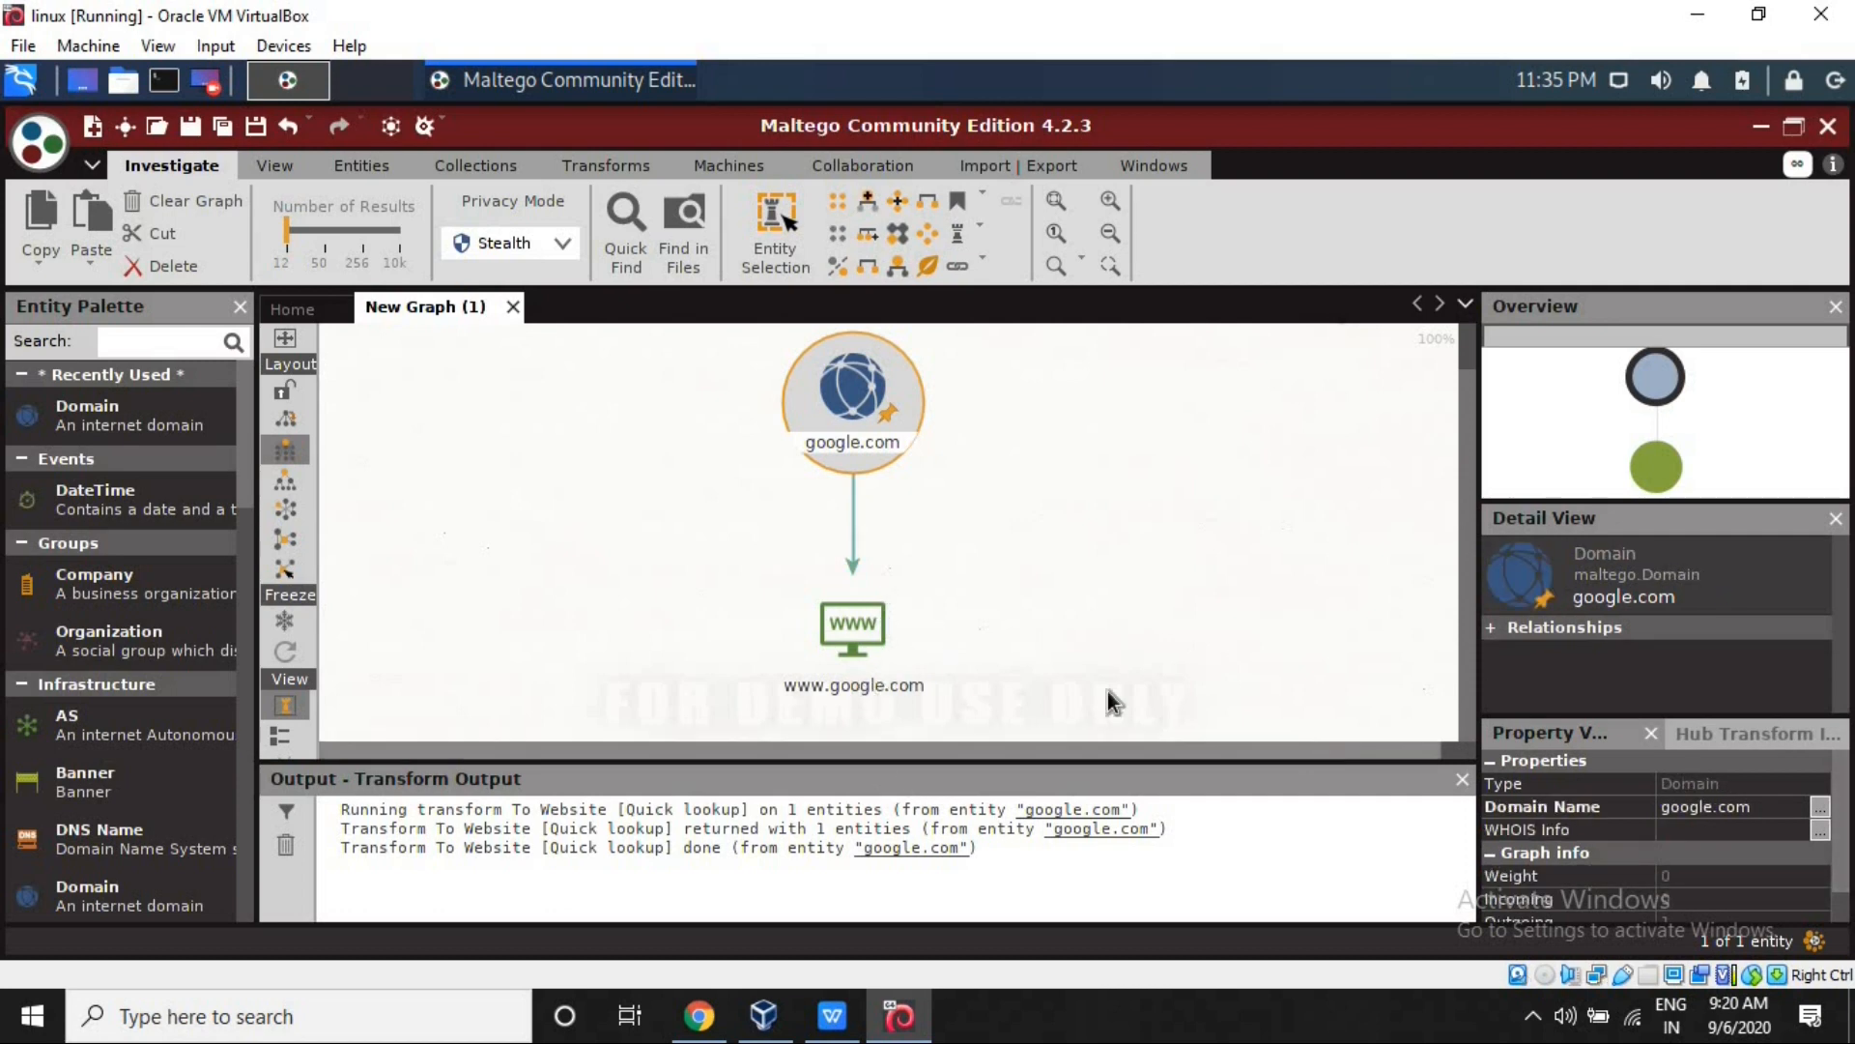
click(1138, 642)
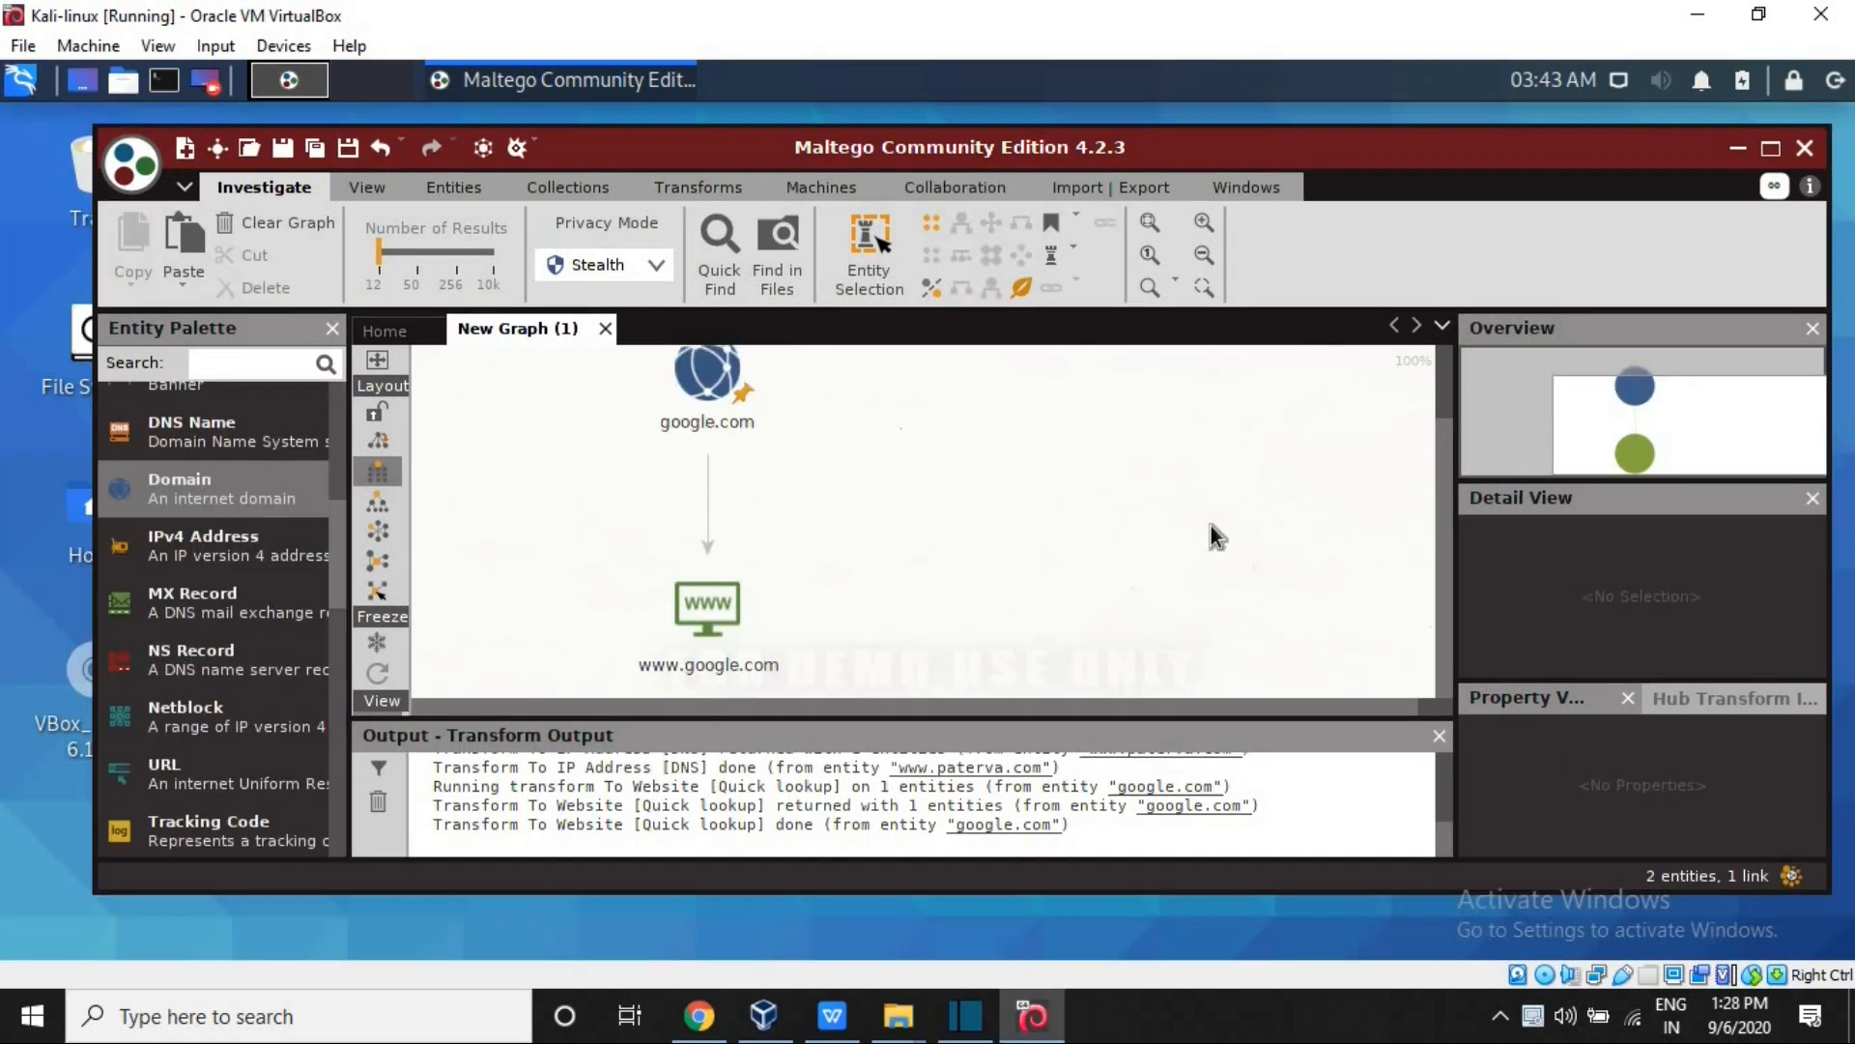
mouse_move(1452, 453)
mouse_down()
mouse_move(1459, 437)
mouse_move(1459, 489)
mouse_up()
click(709, 387)
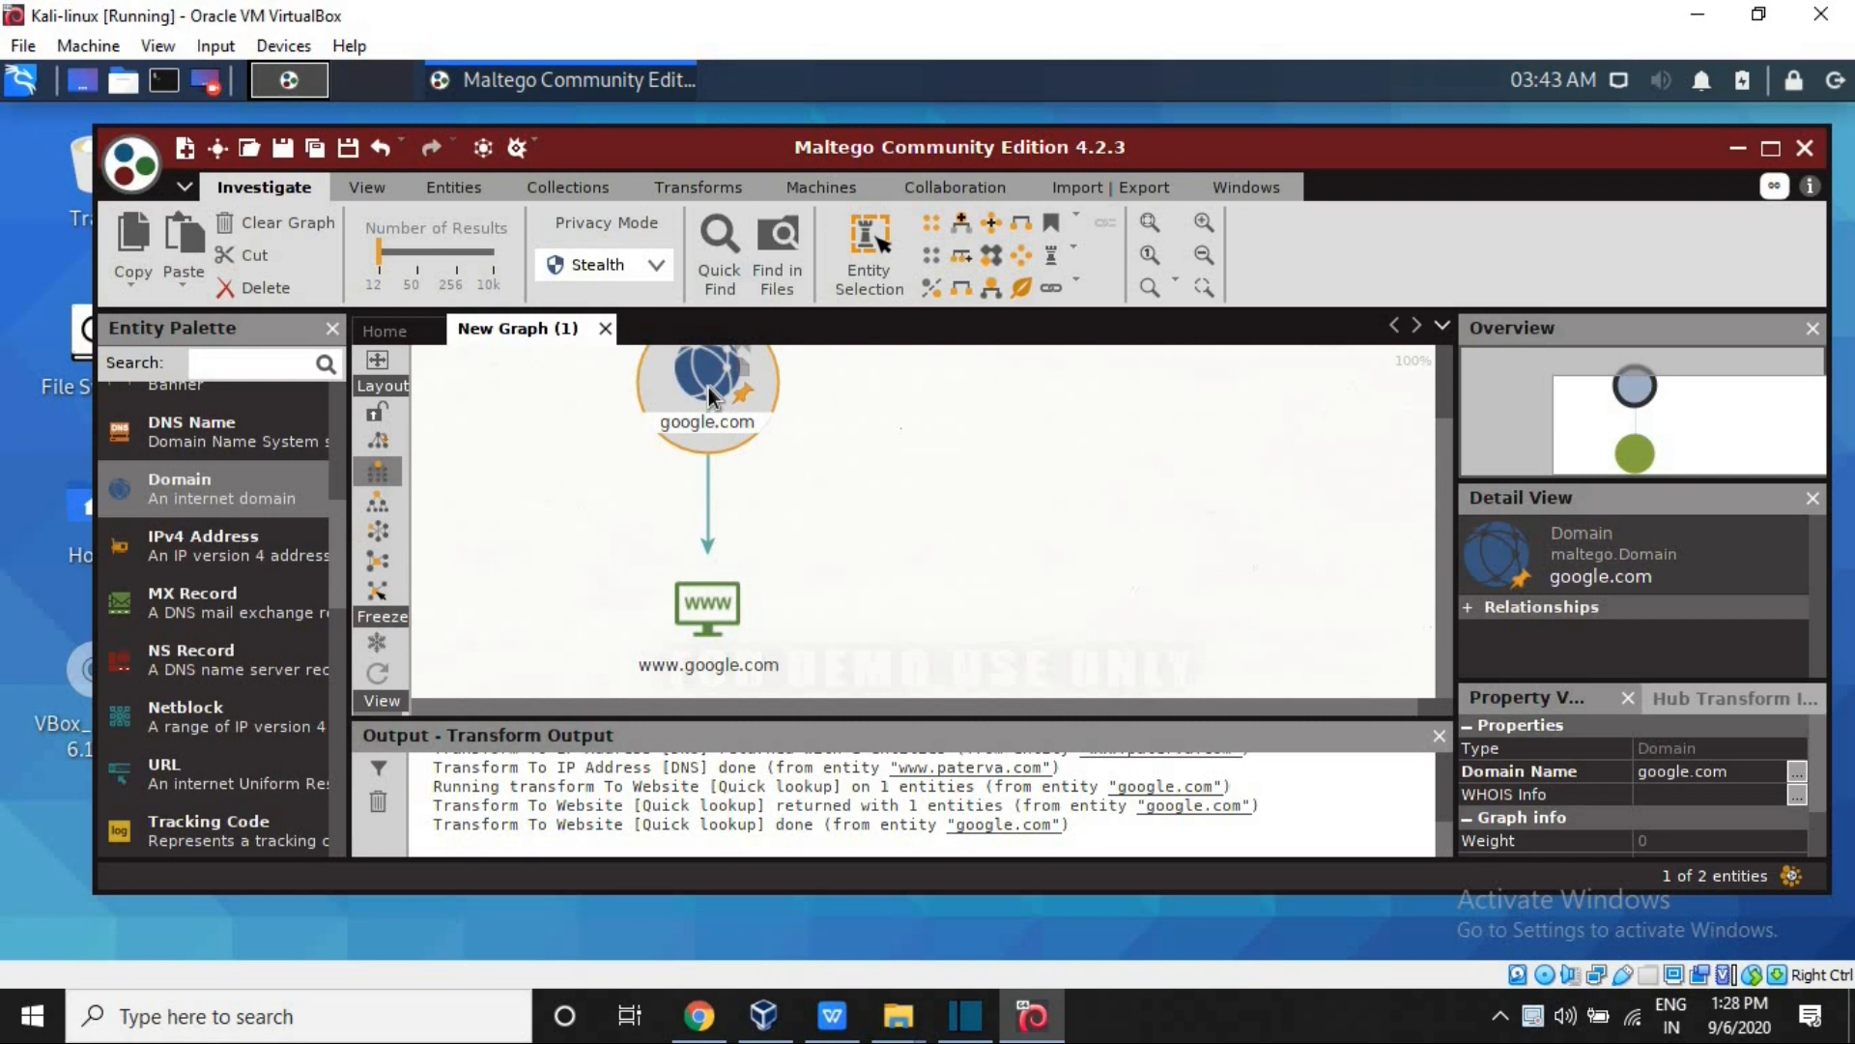
key(Delete)
click(848, 593)
click(718, 590)
key(Delete)
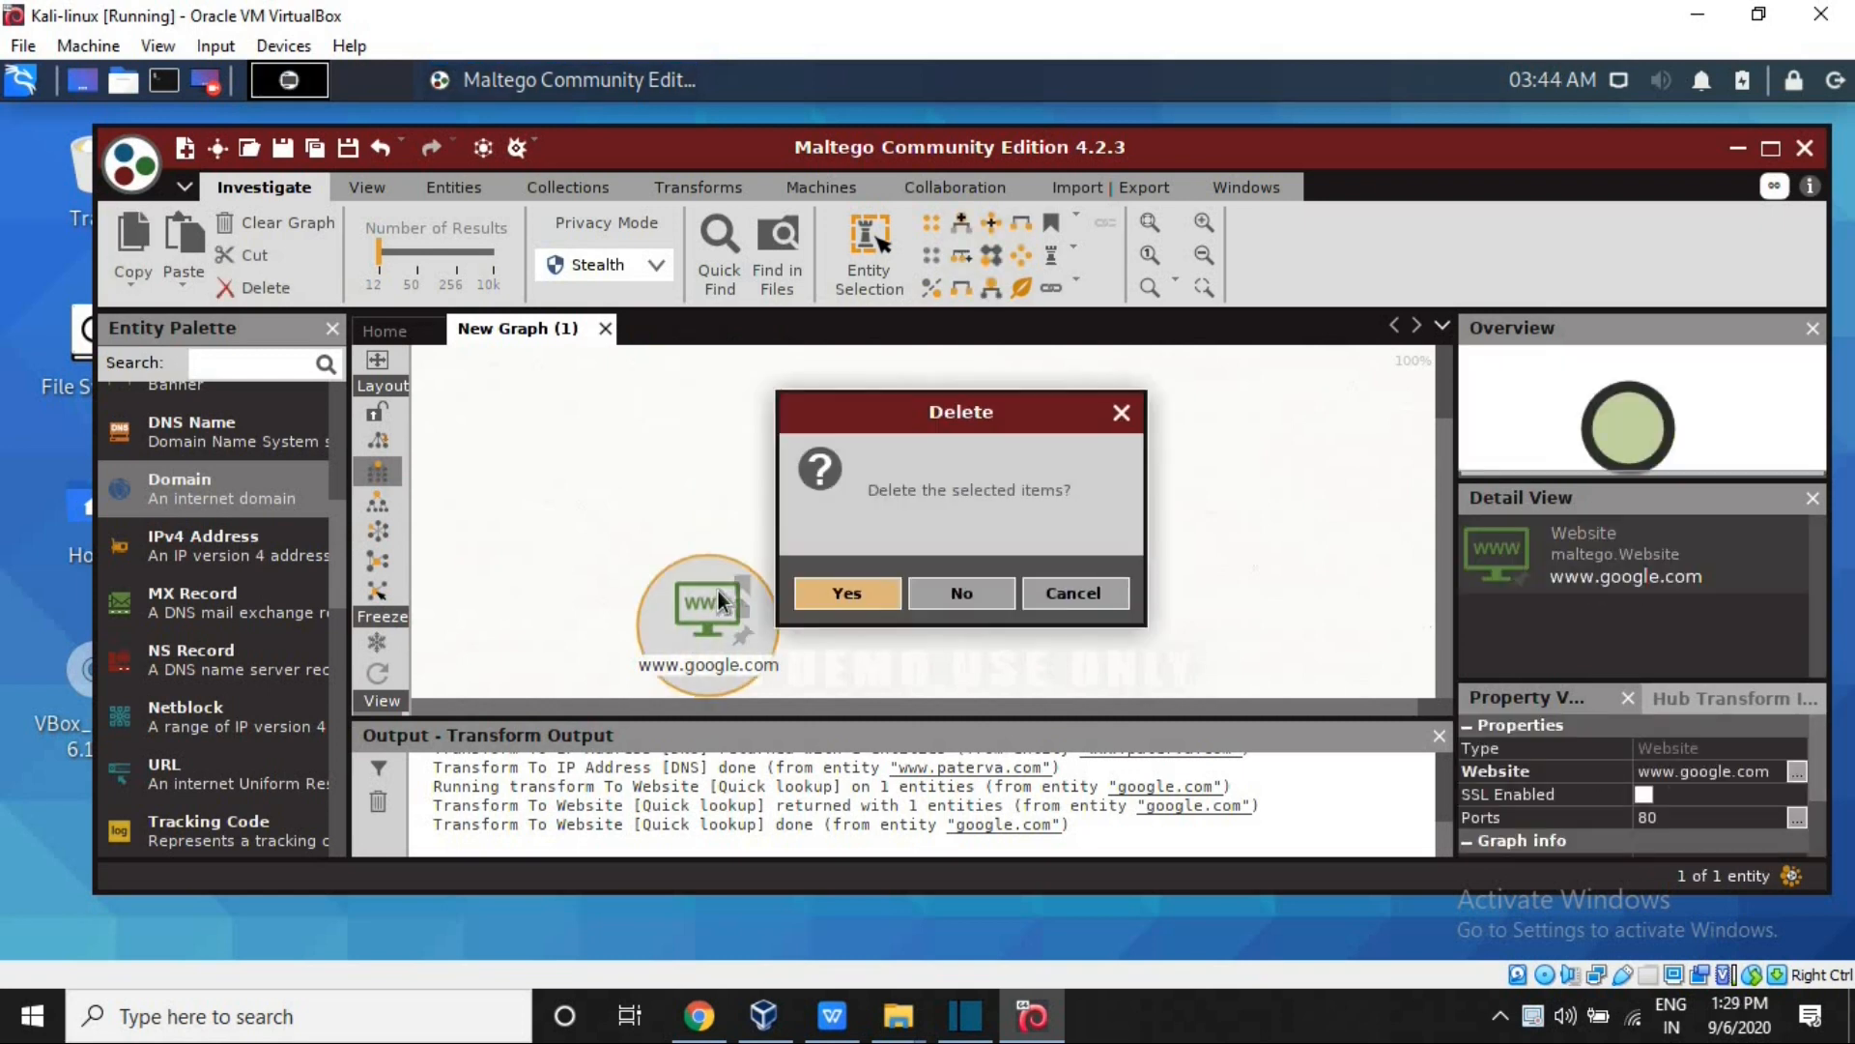
click(826, 596)
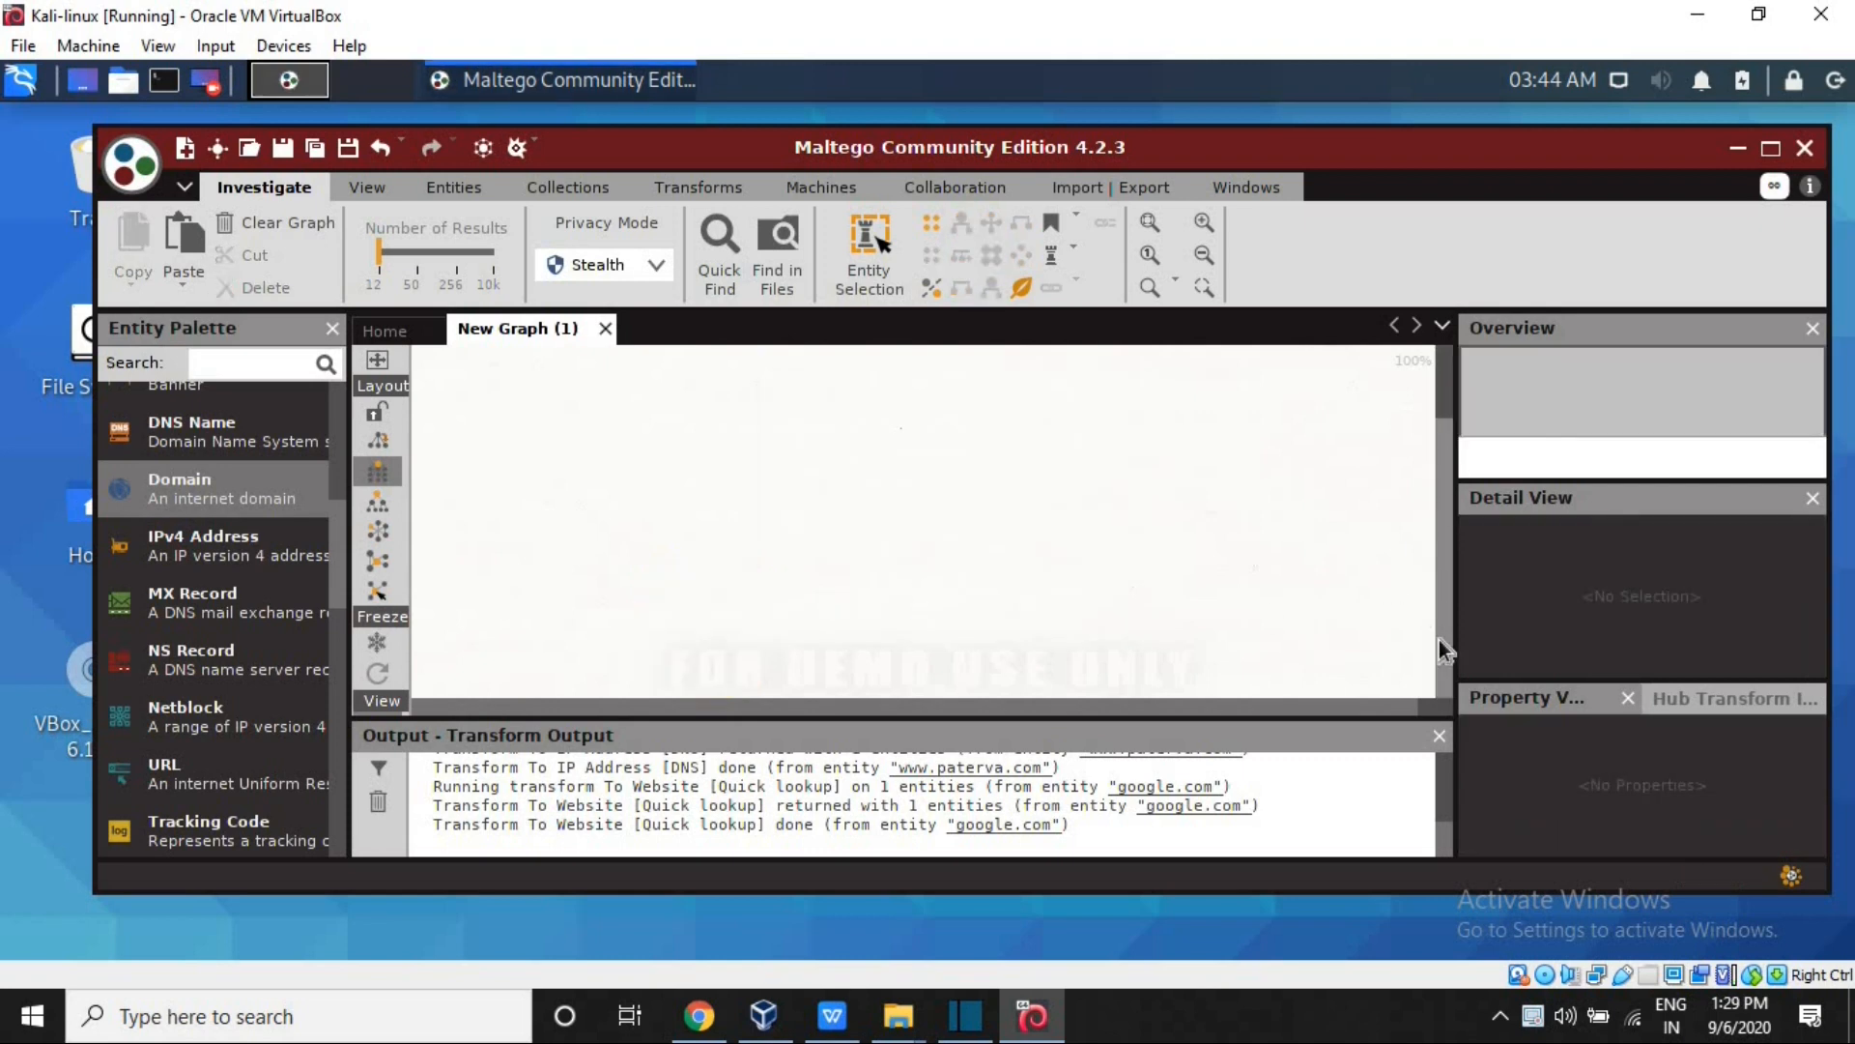
drag(268, 482, 837, 470)
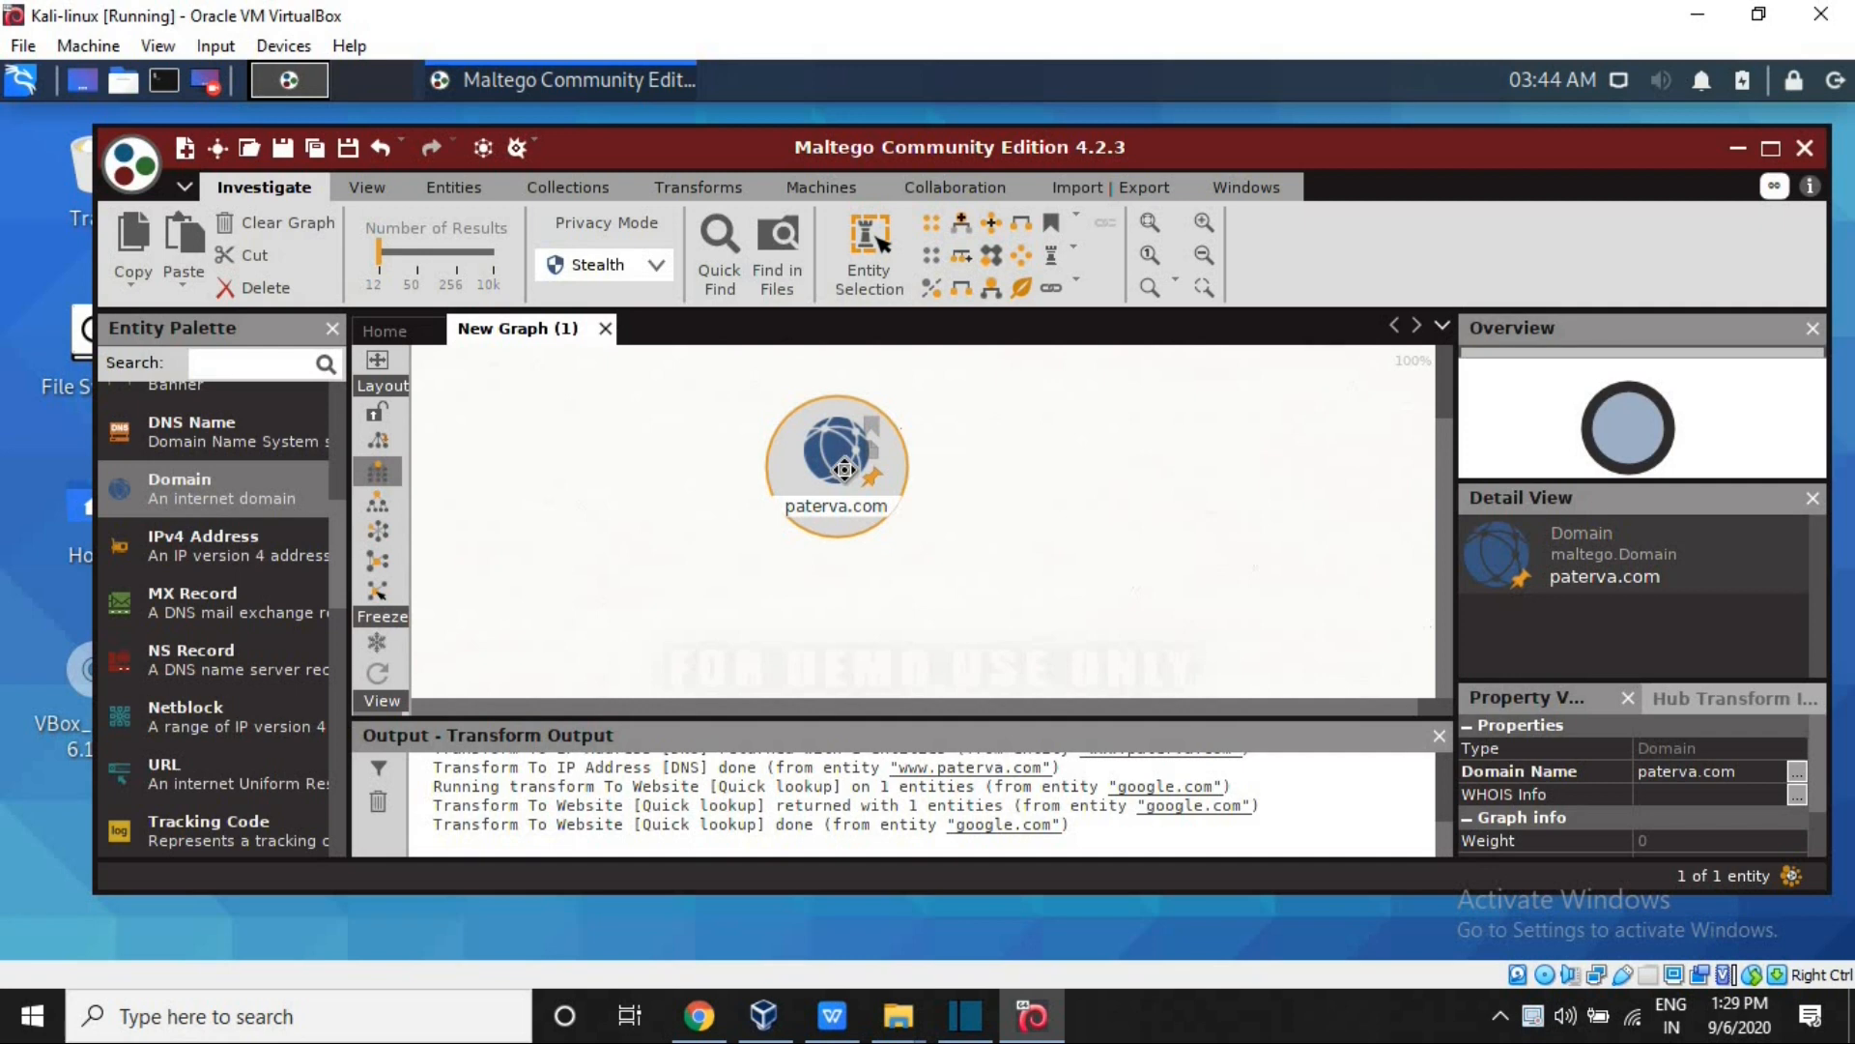
right_click(843, 470)
scroll(1392, 657, down, 3)
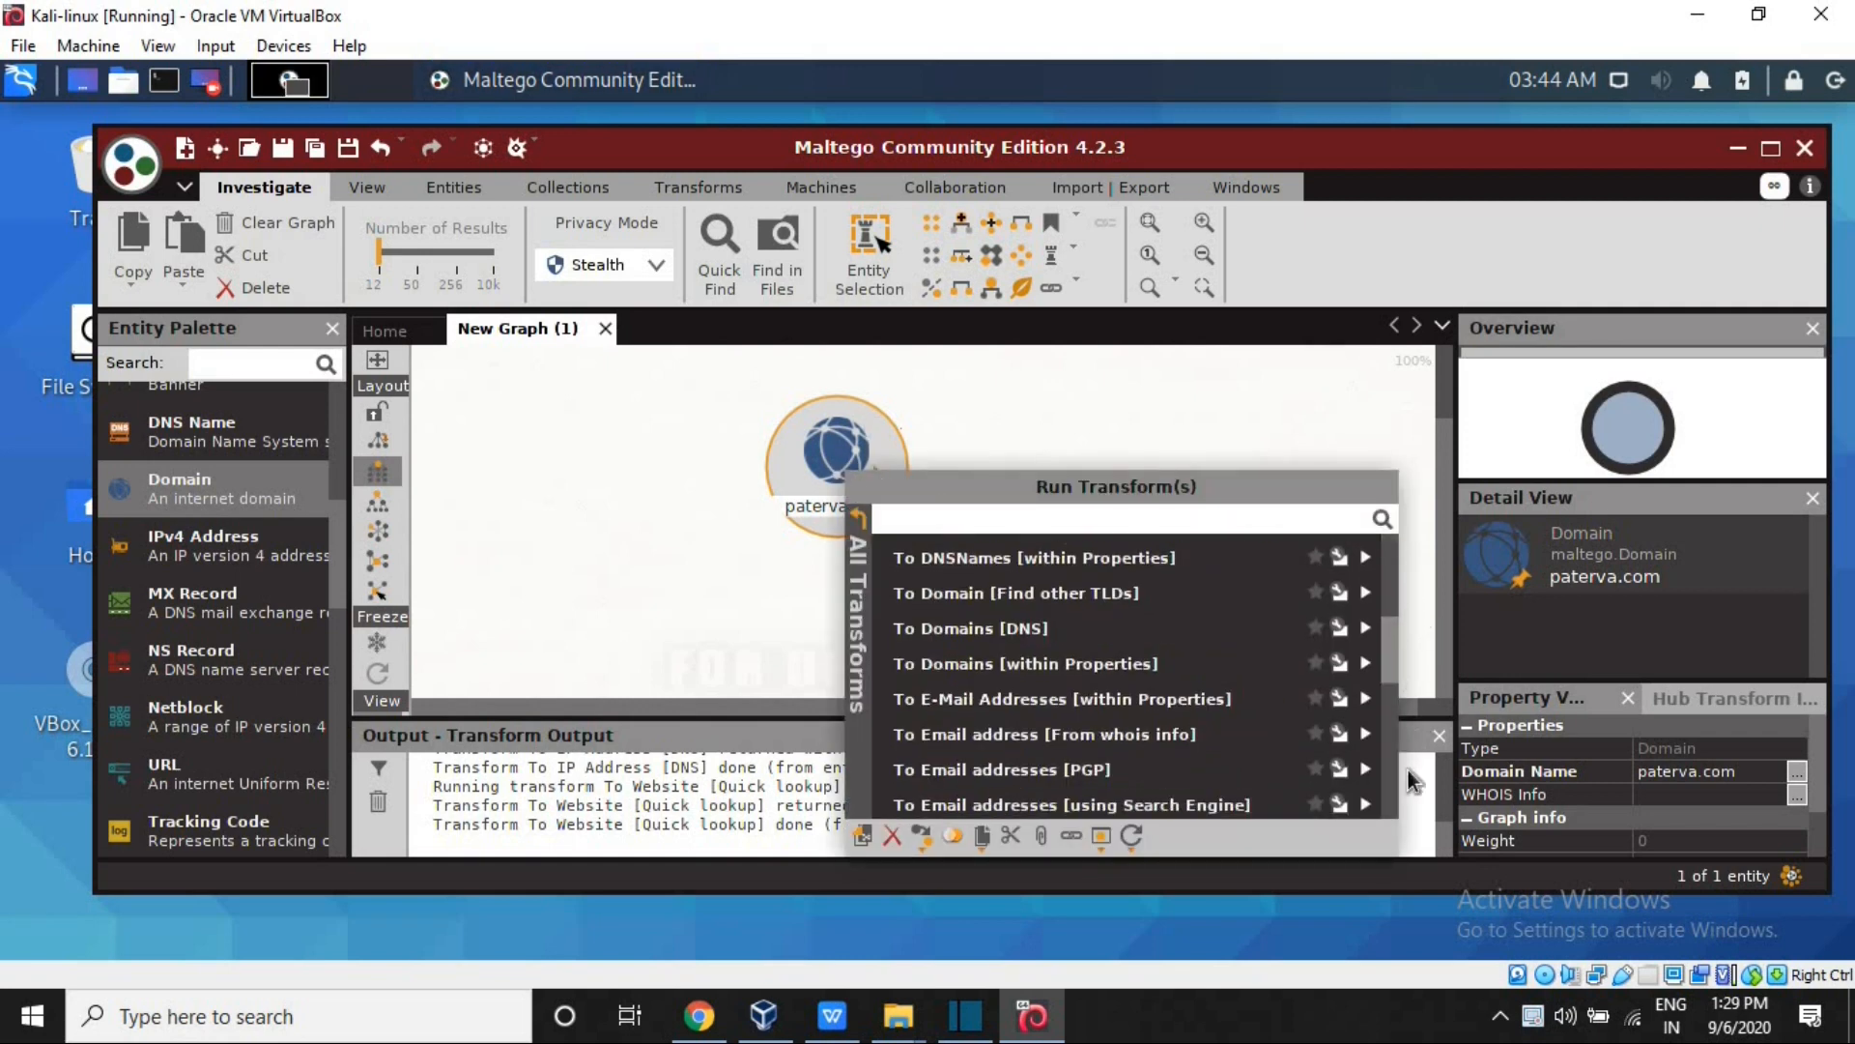
scroll(1408, 779, down, 5)
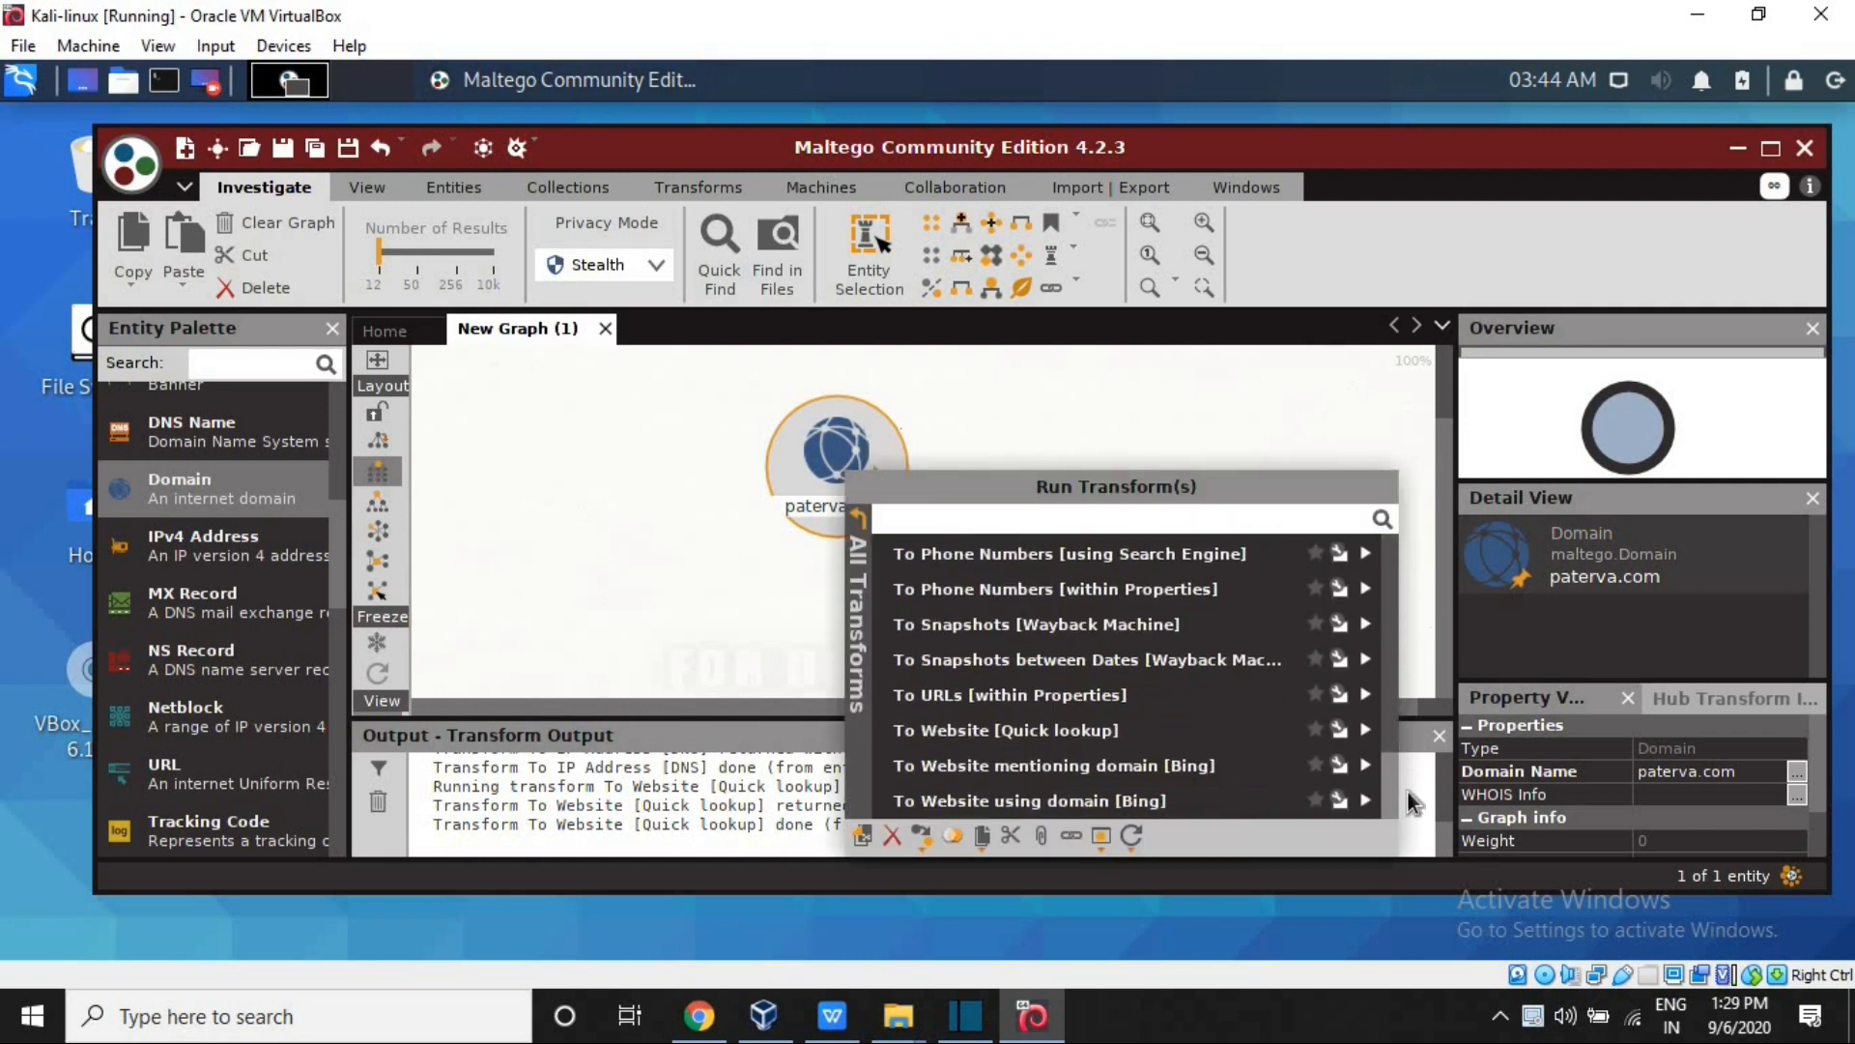
click(1137, 734)
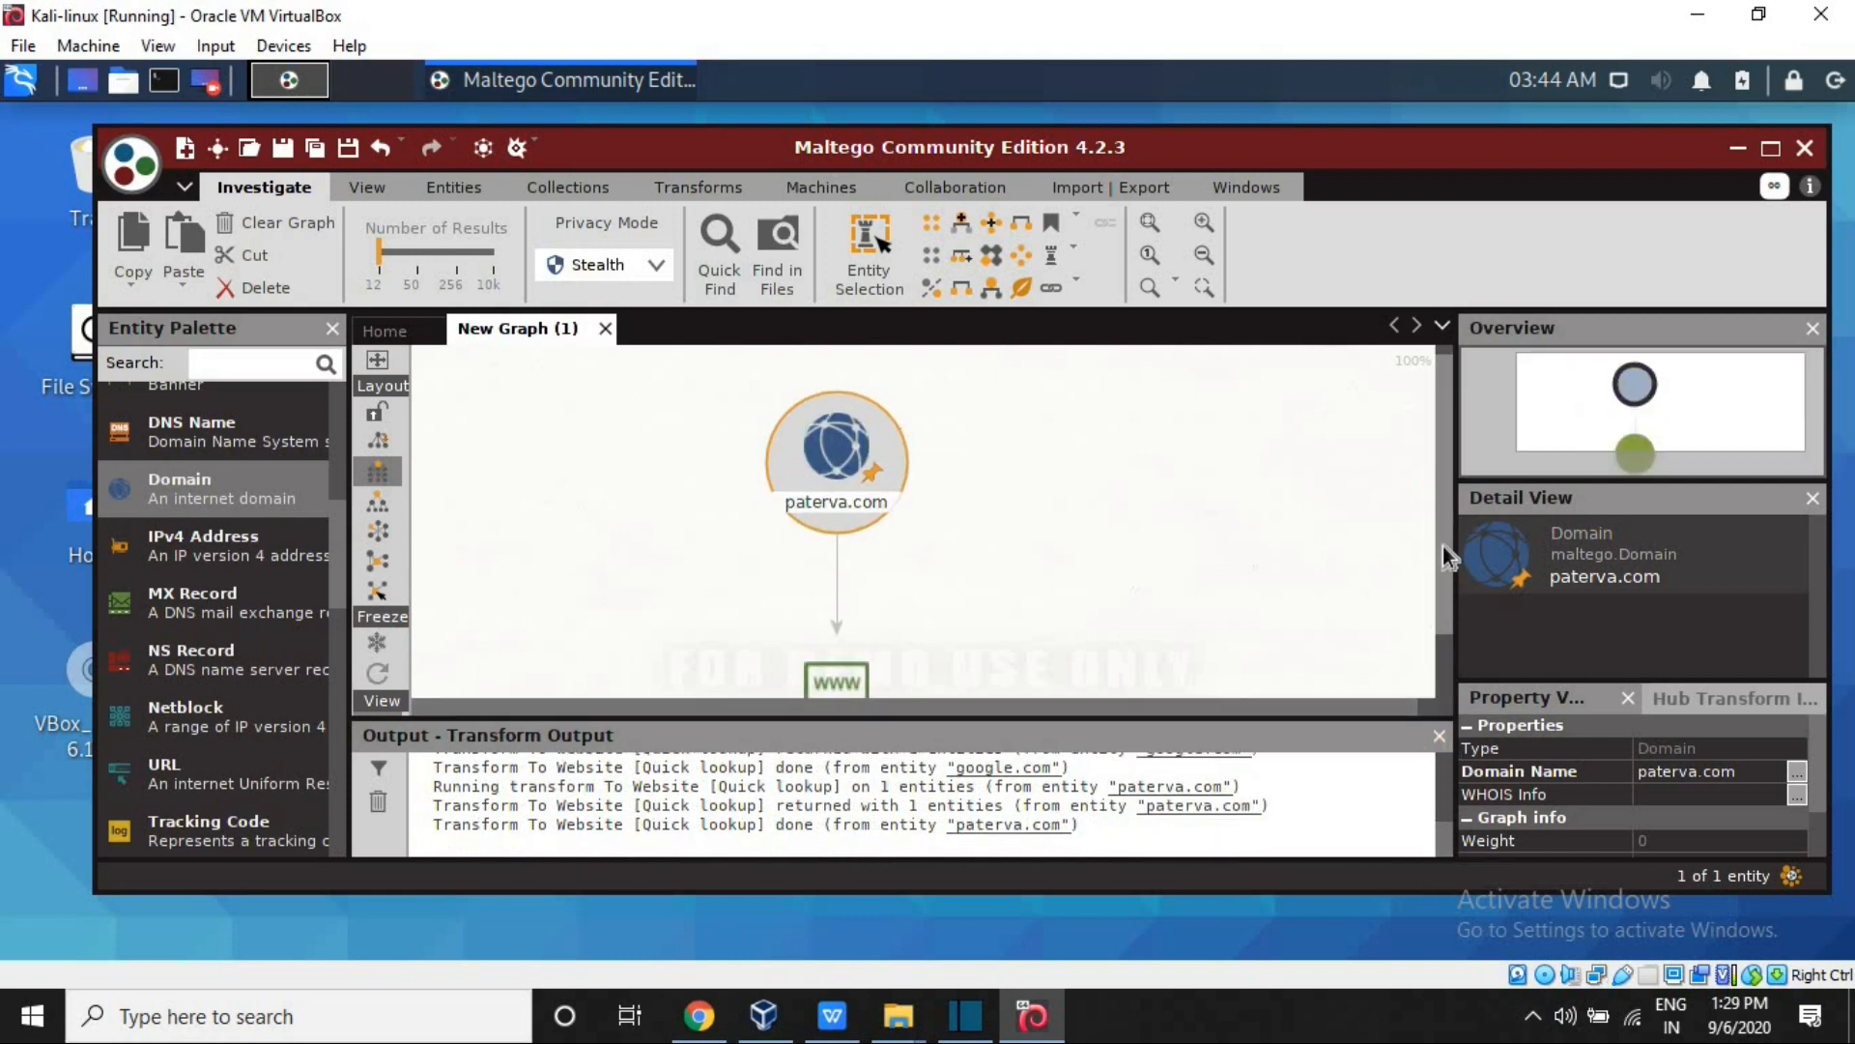
drag(1441, 546, 1446, 623)
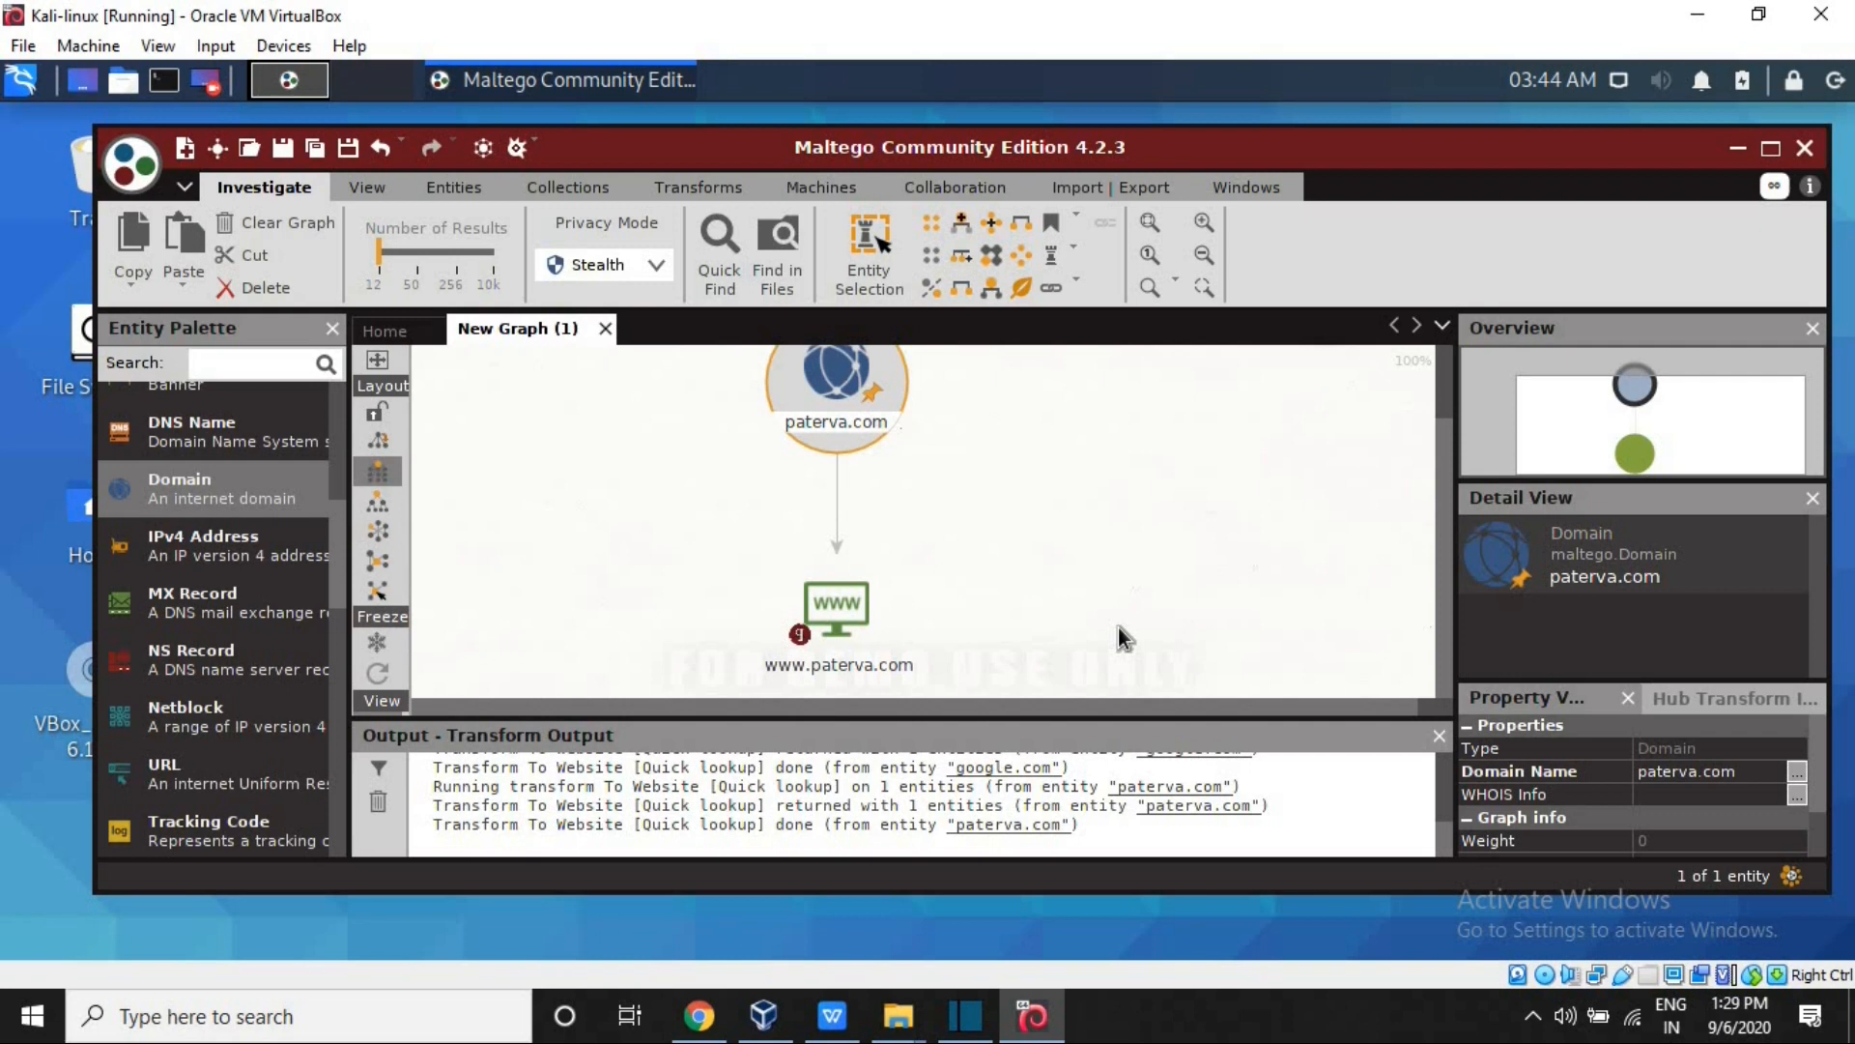
click(870, 657)
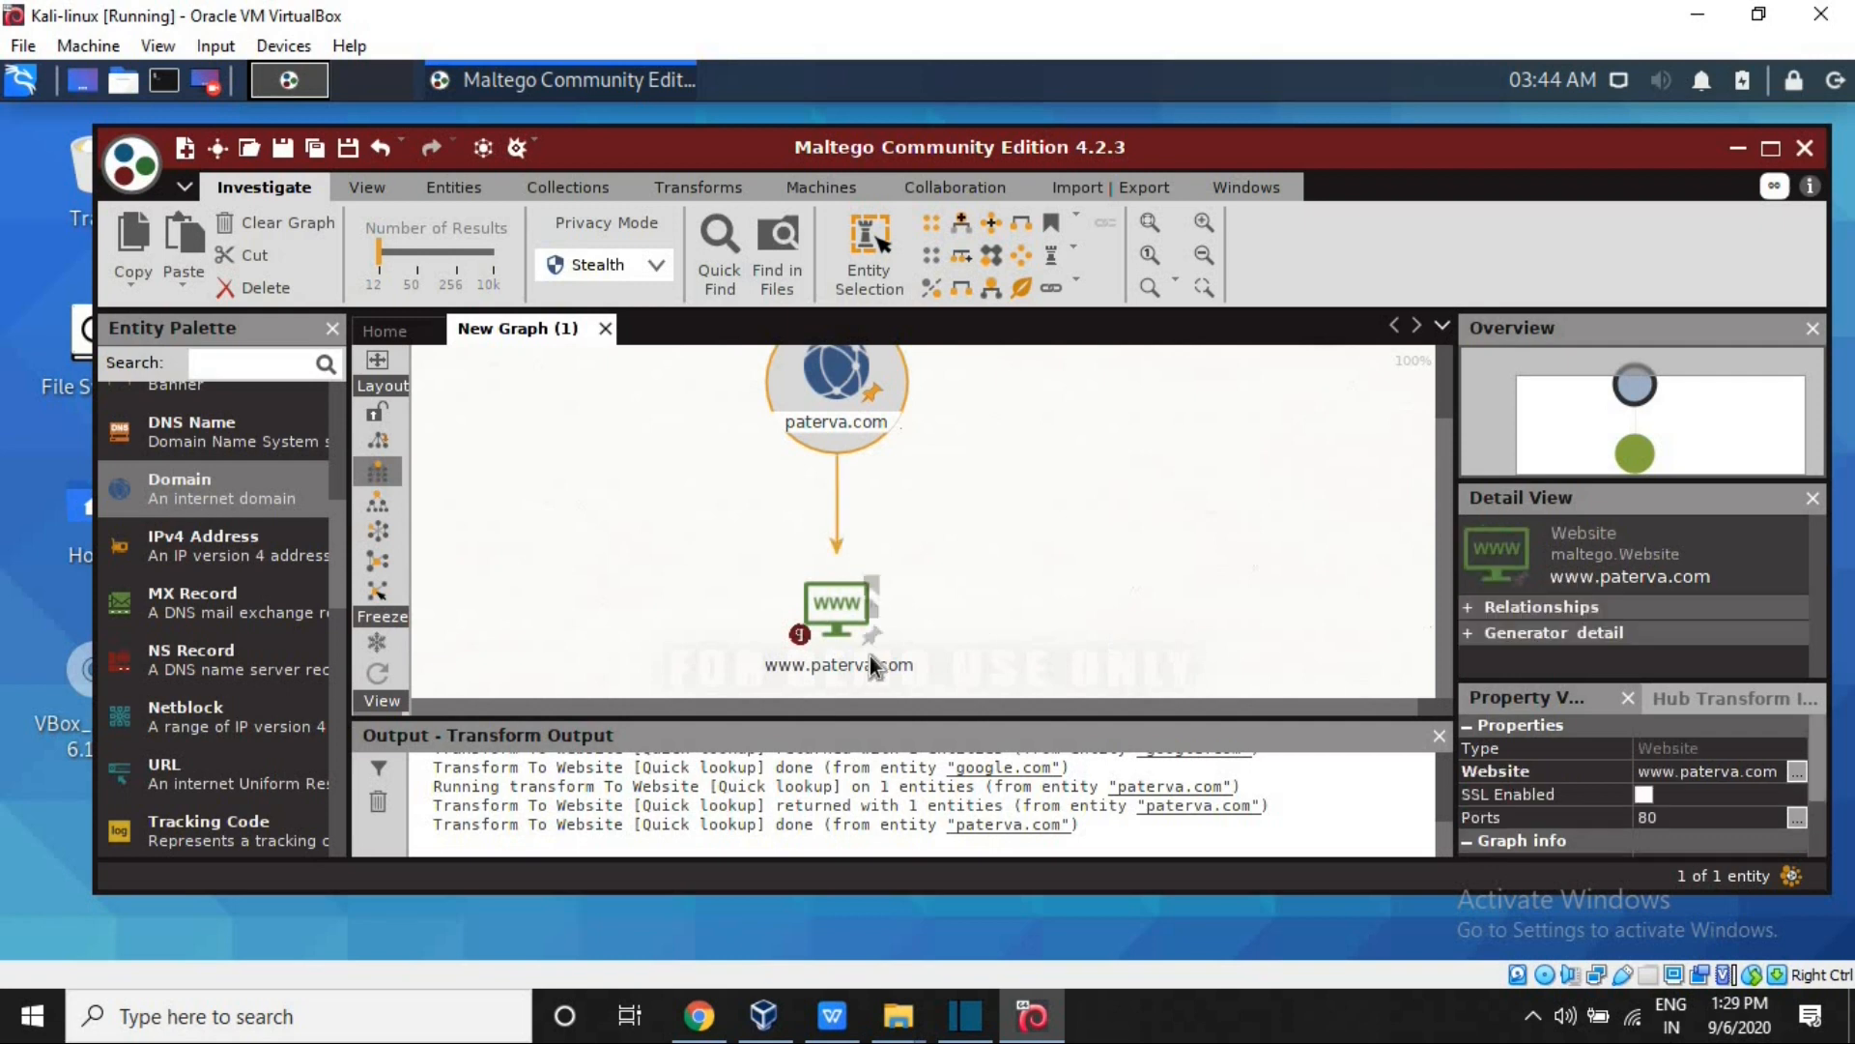
right_click(843, 615)
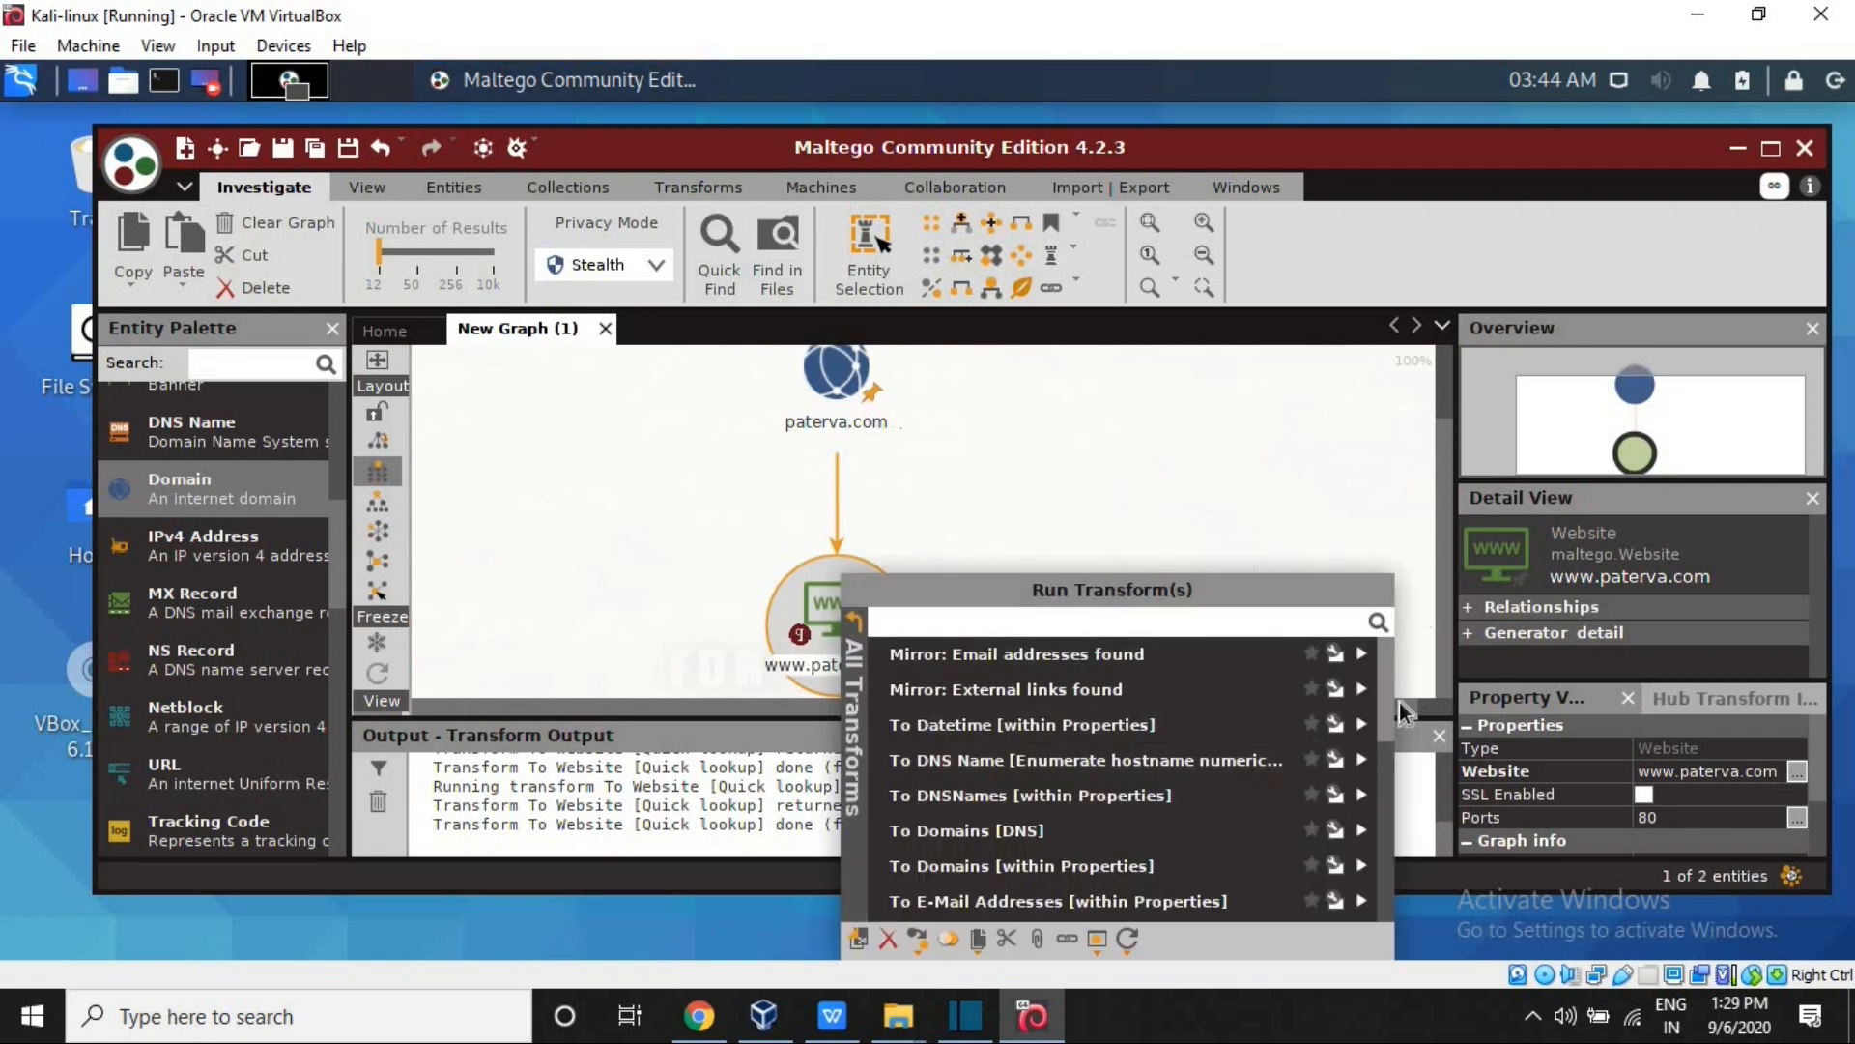
drag(1386, 701, 1387, 762)
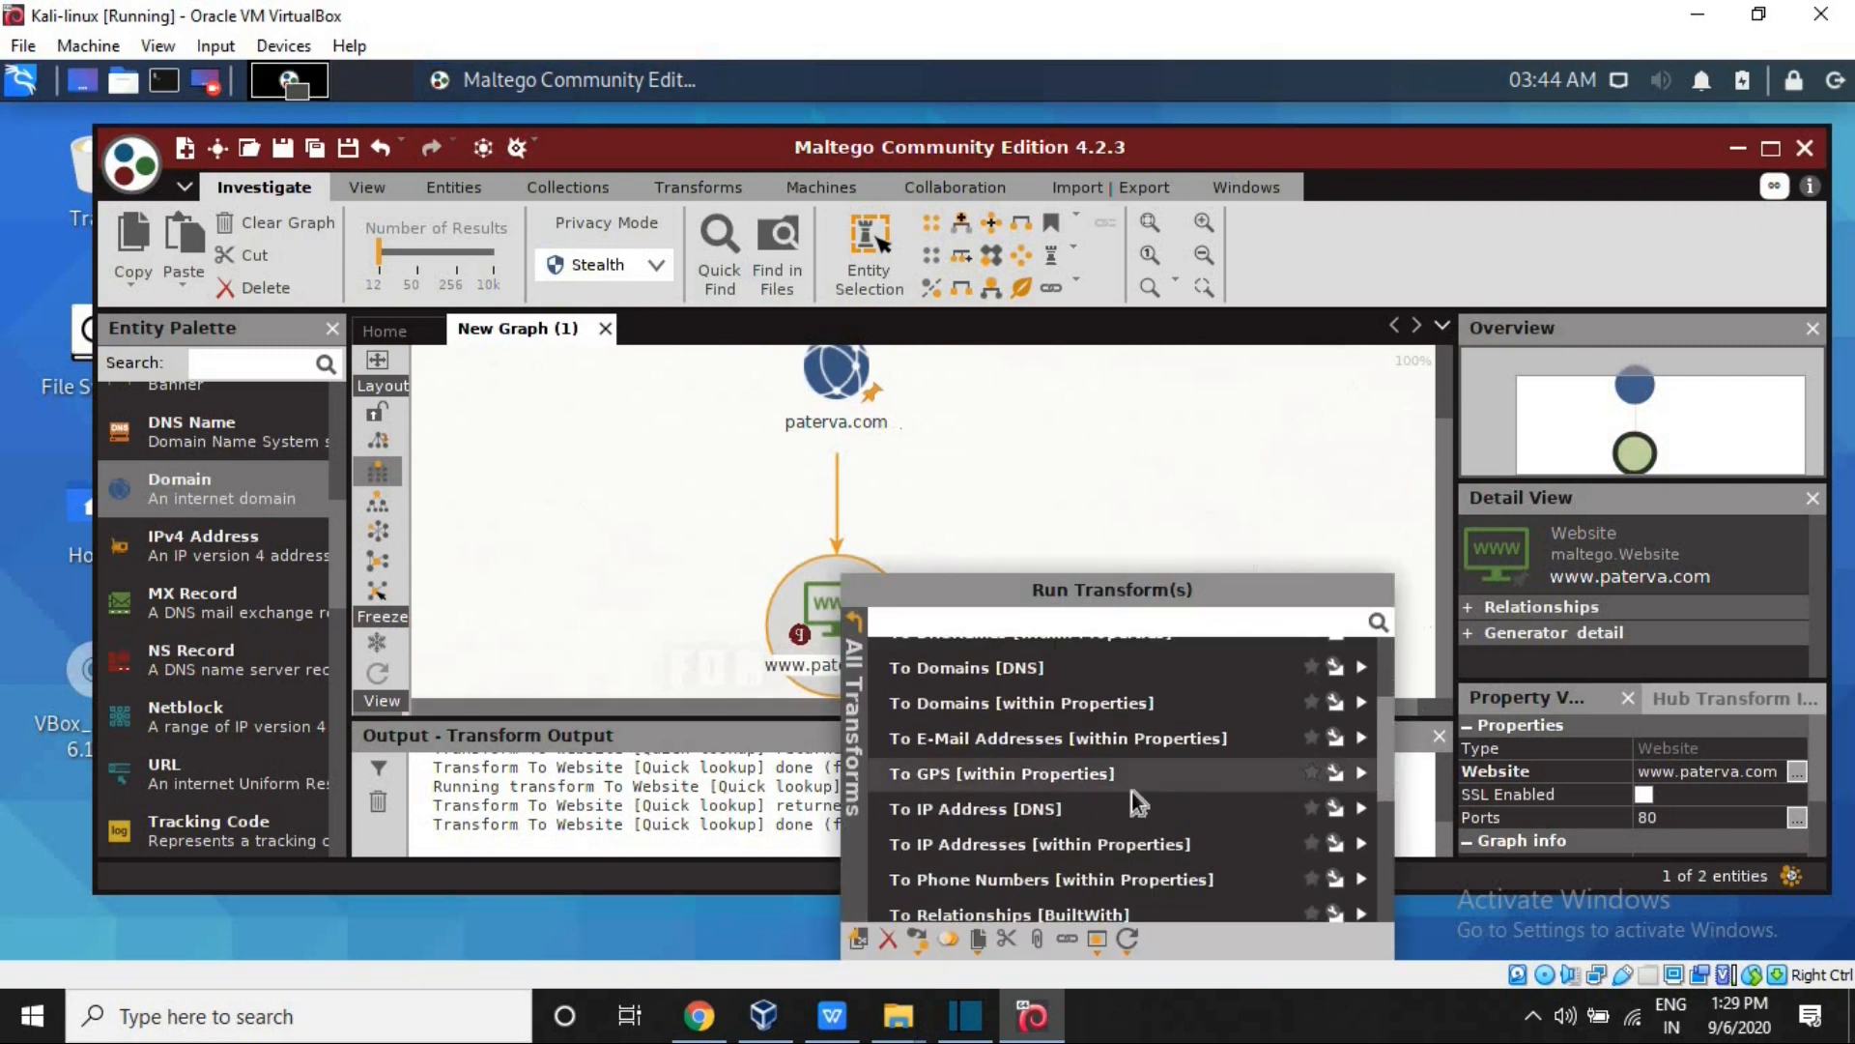
click(995, 811)
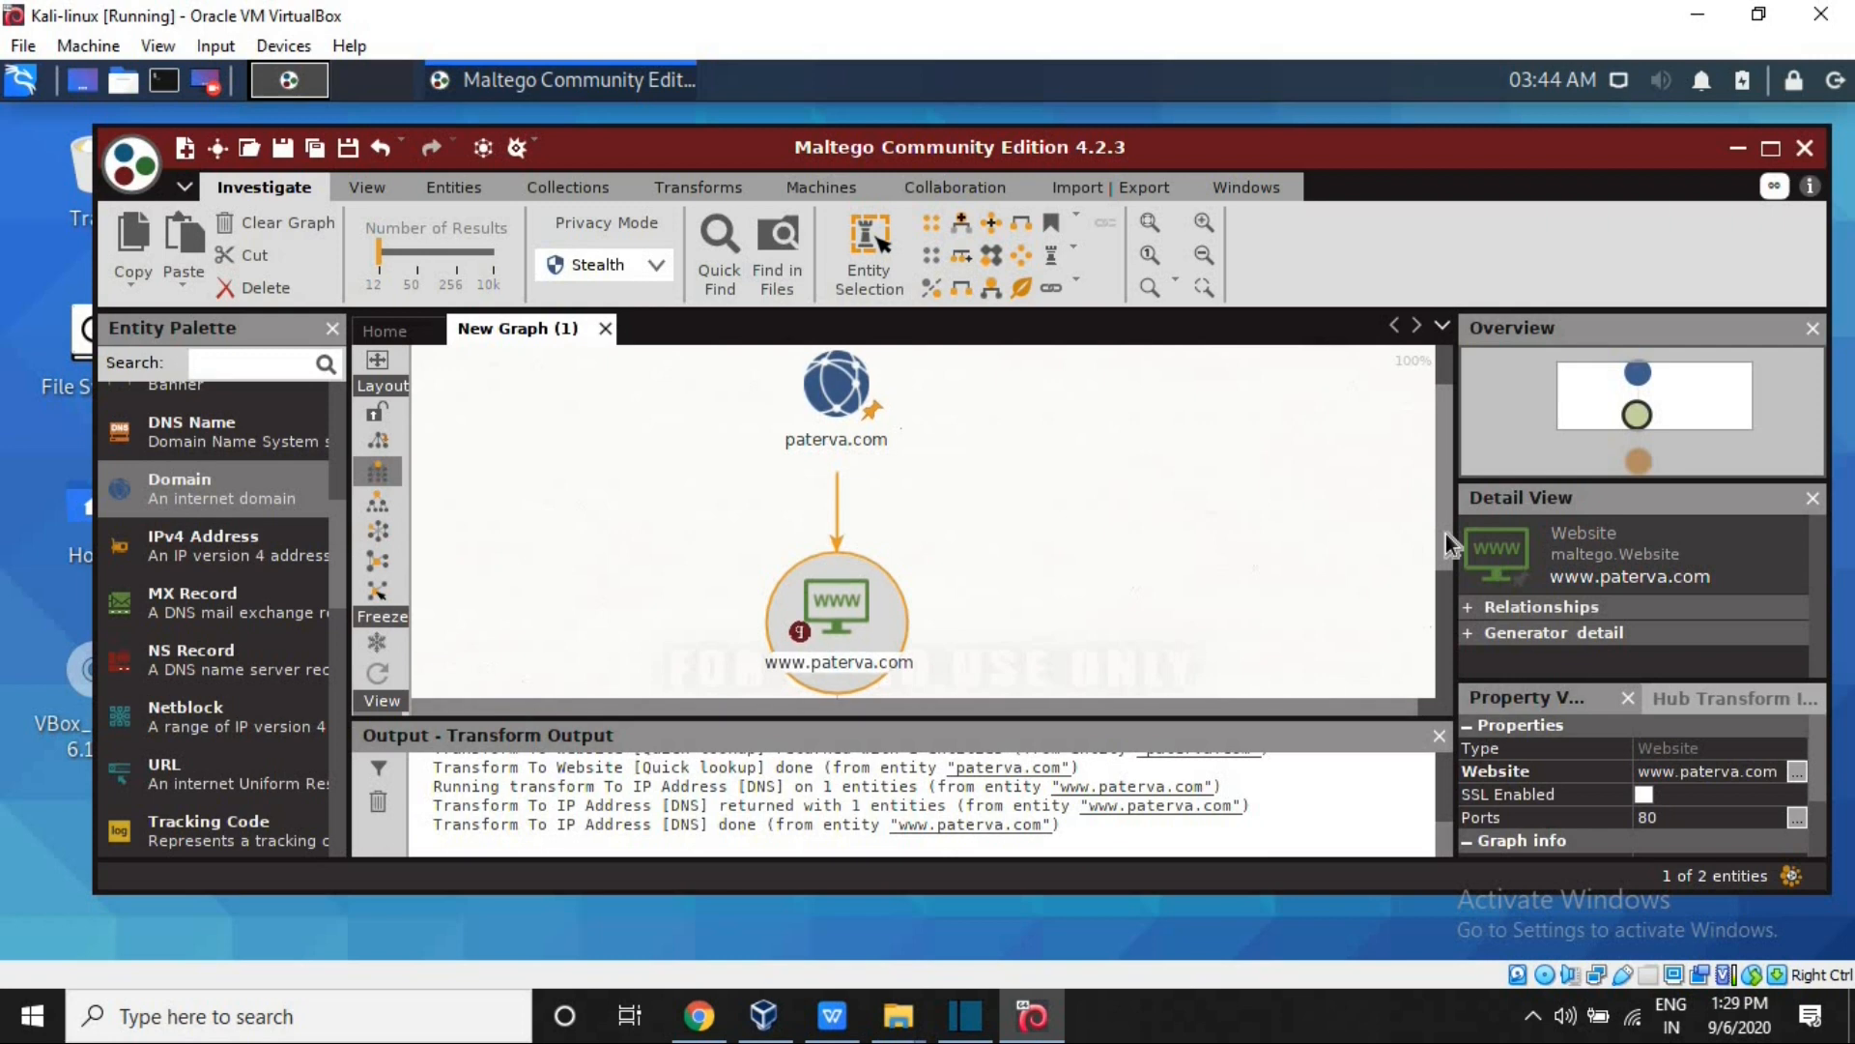
drag(1440, 533, 1434, 709)
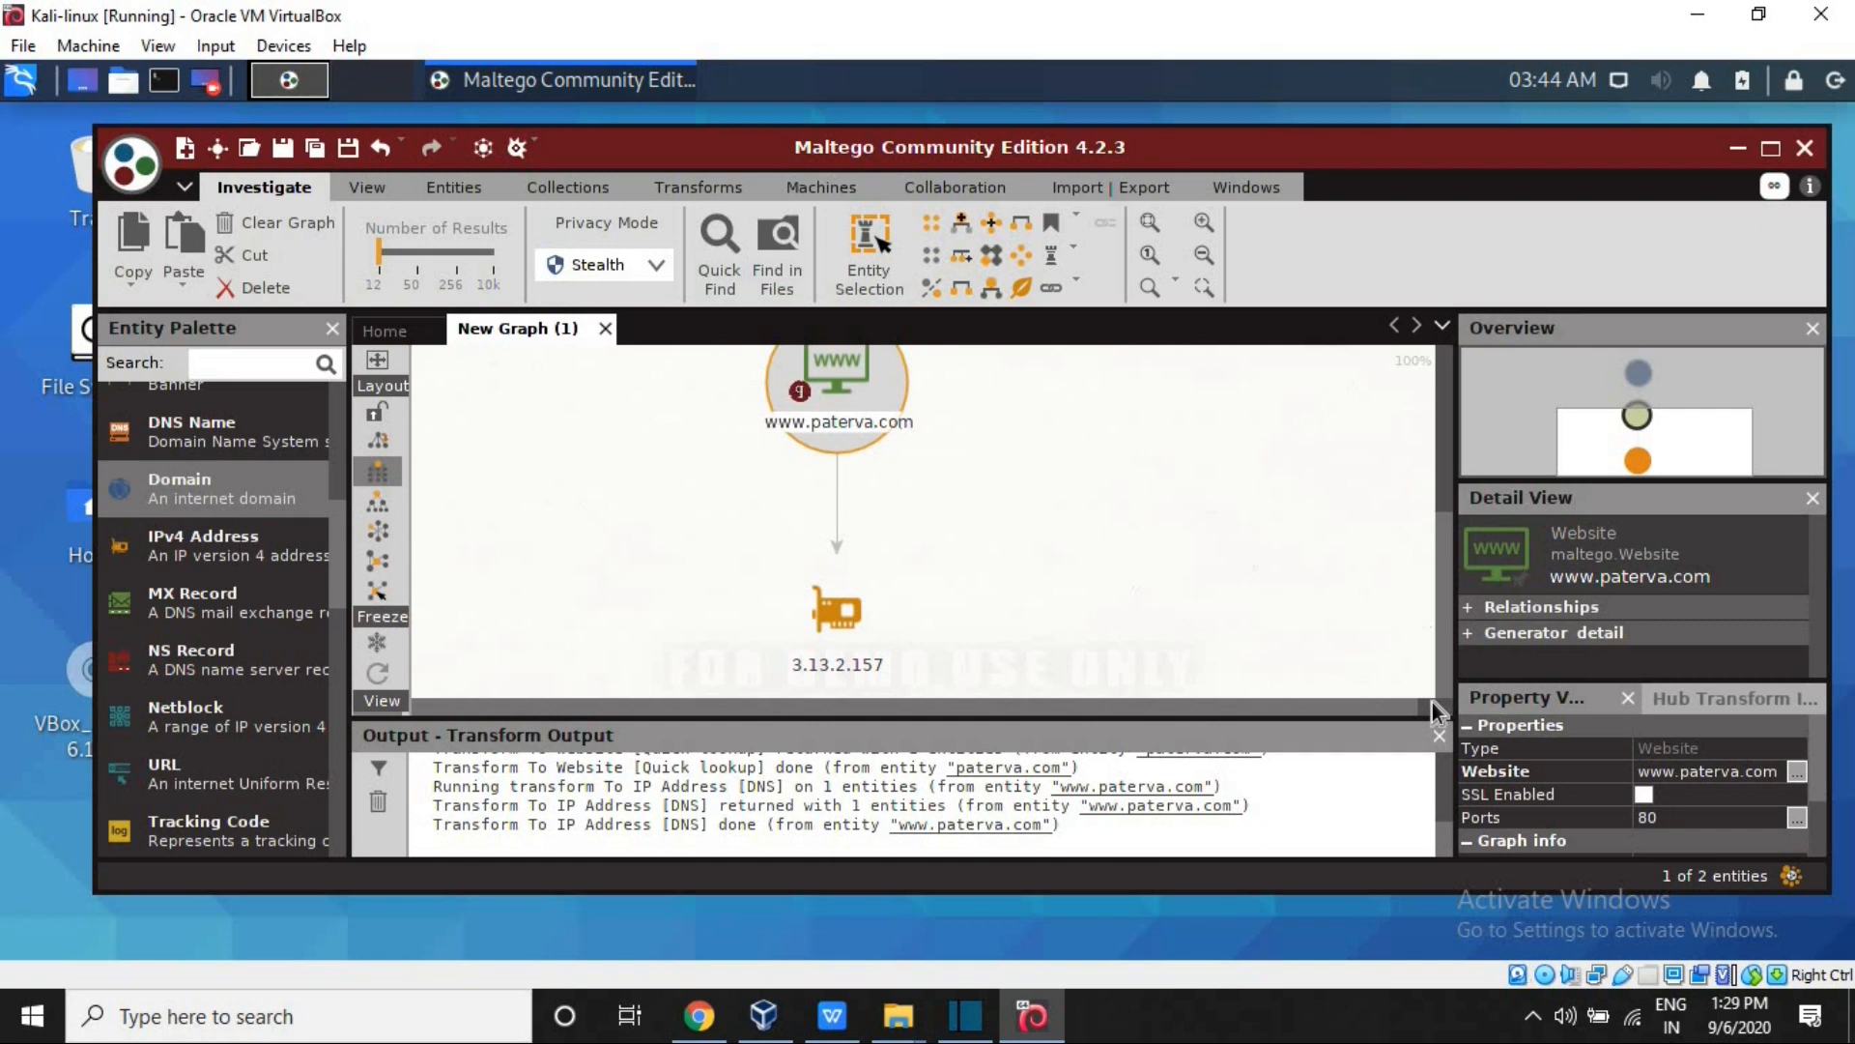
drag(1433, 707, 1462, 420)
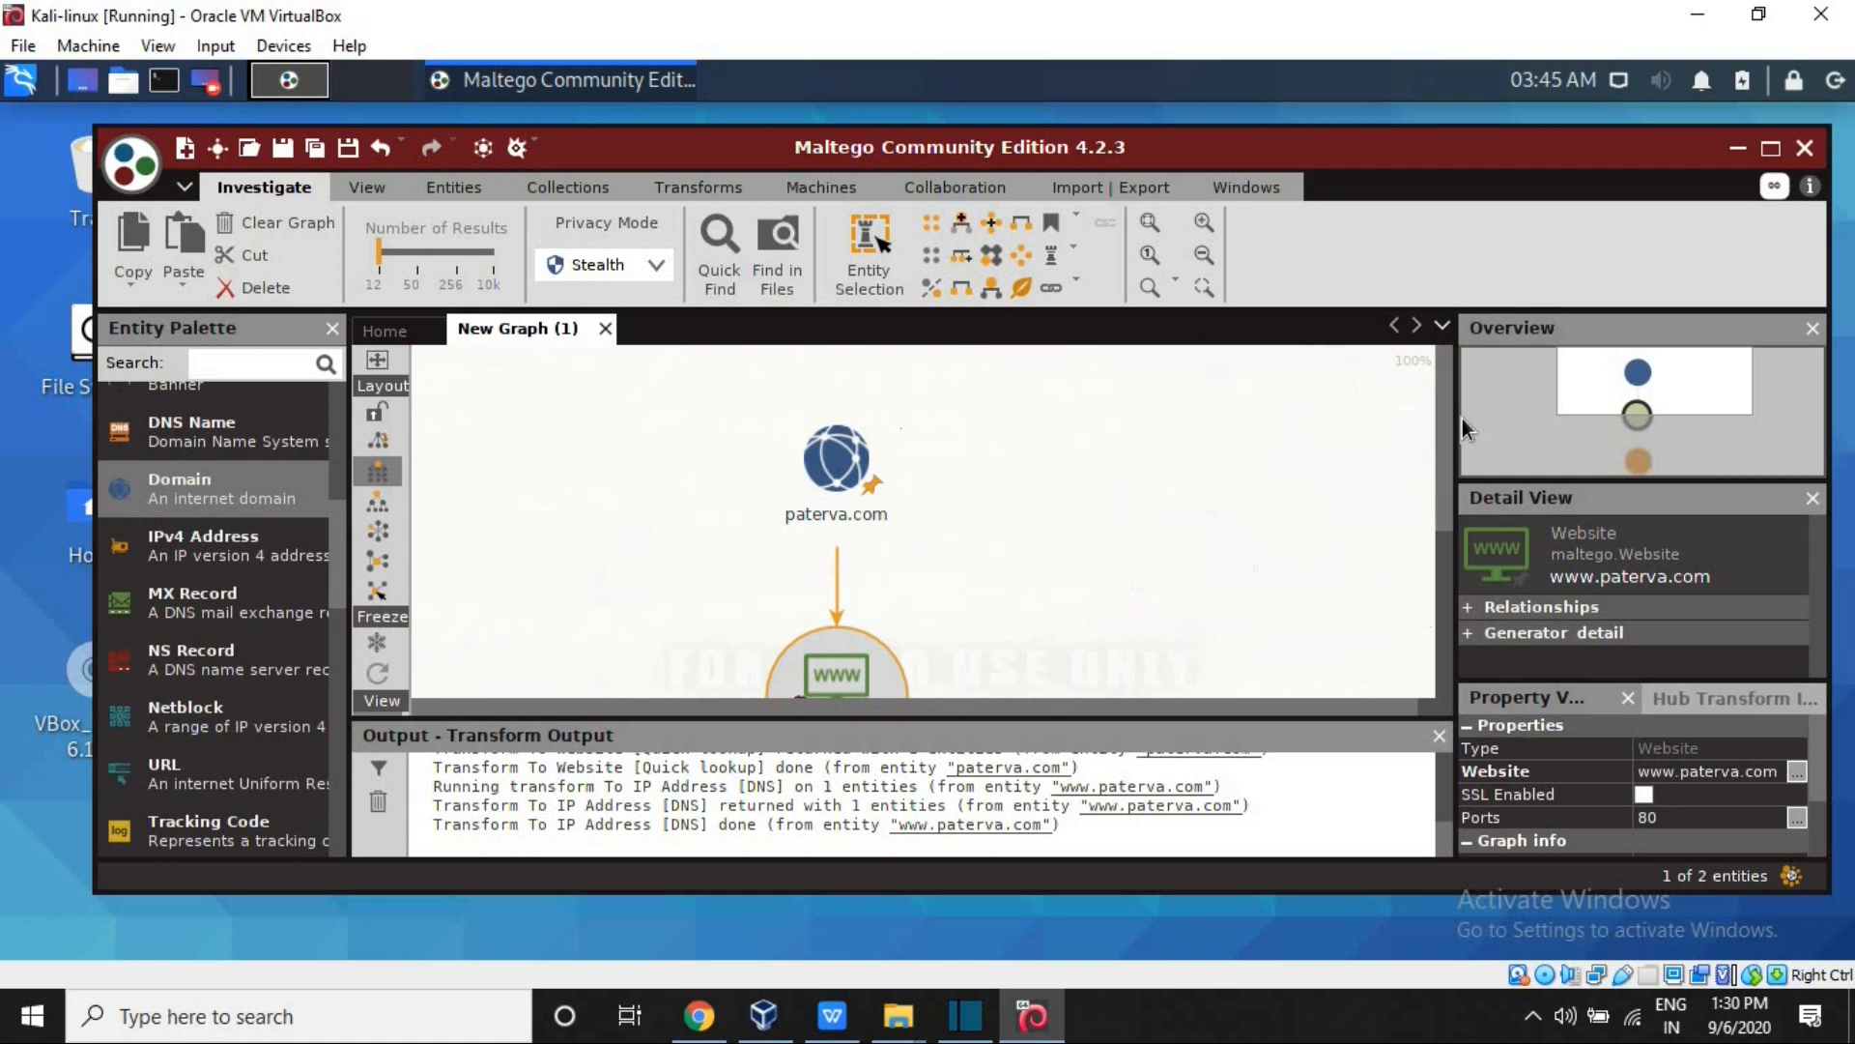
Run To Domain [Find other TLDs] on paterva.com, which returns 1 entity.
right_click(832, 462)
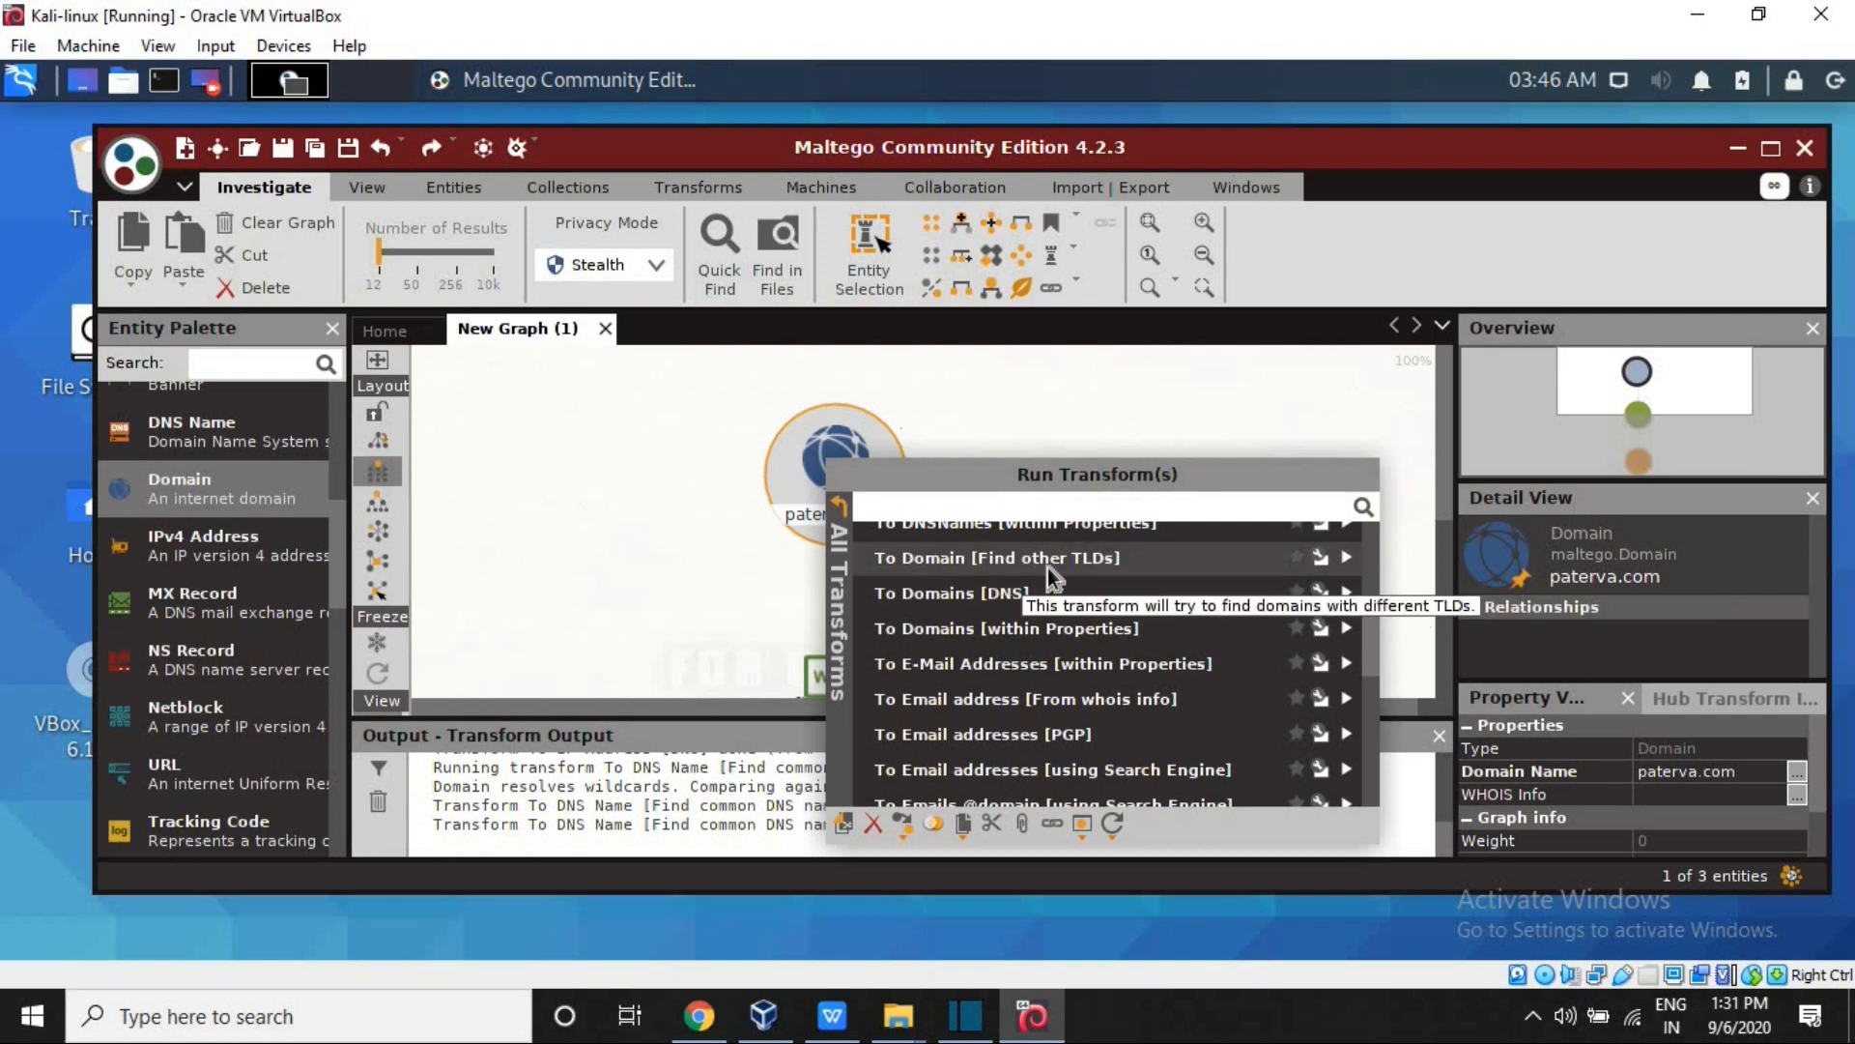
click(1048, 567)
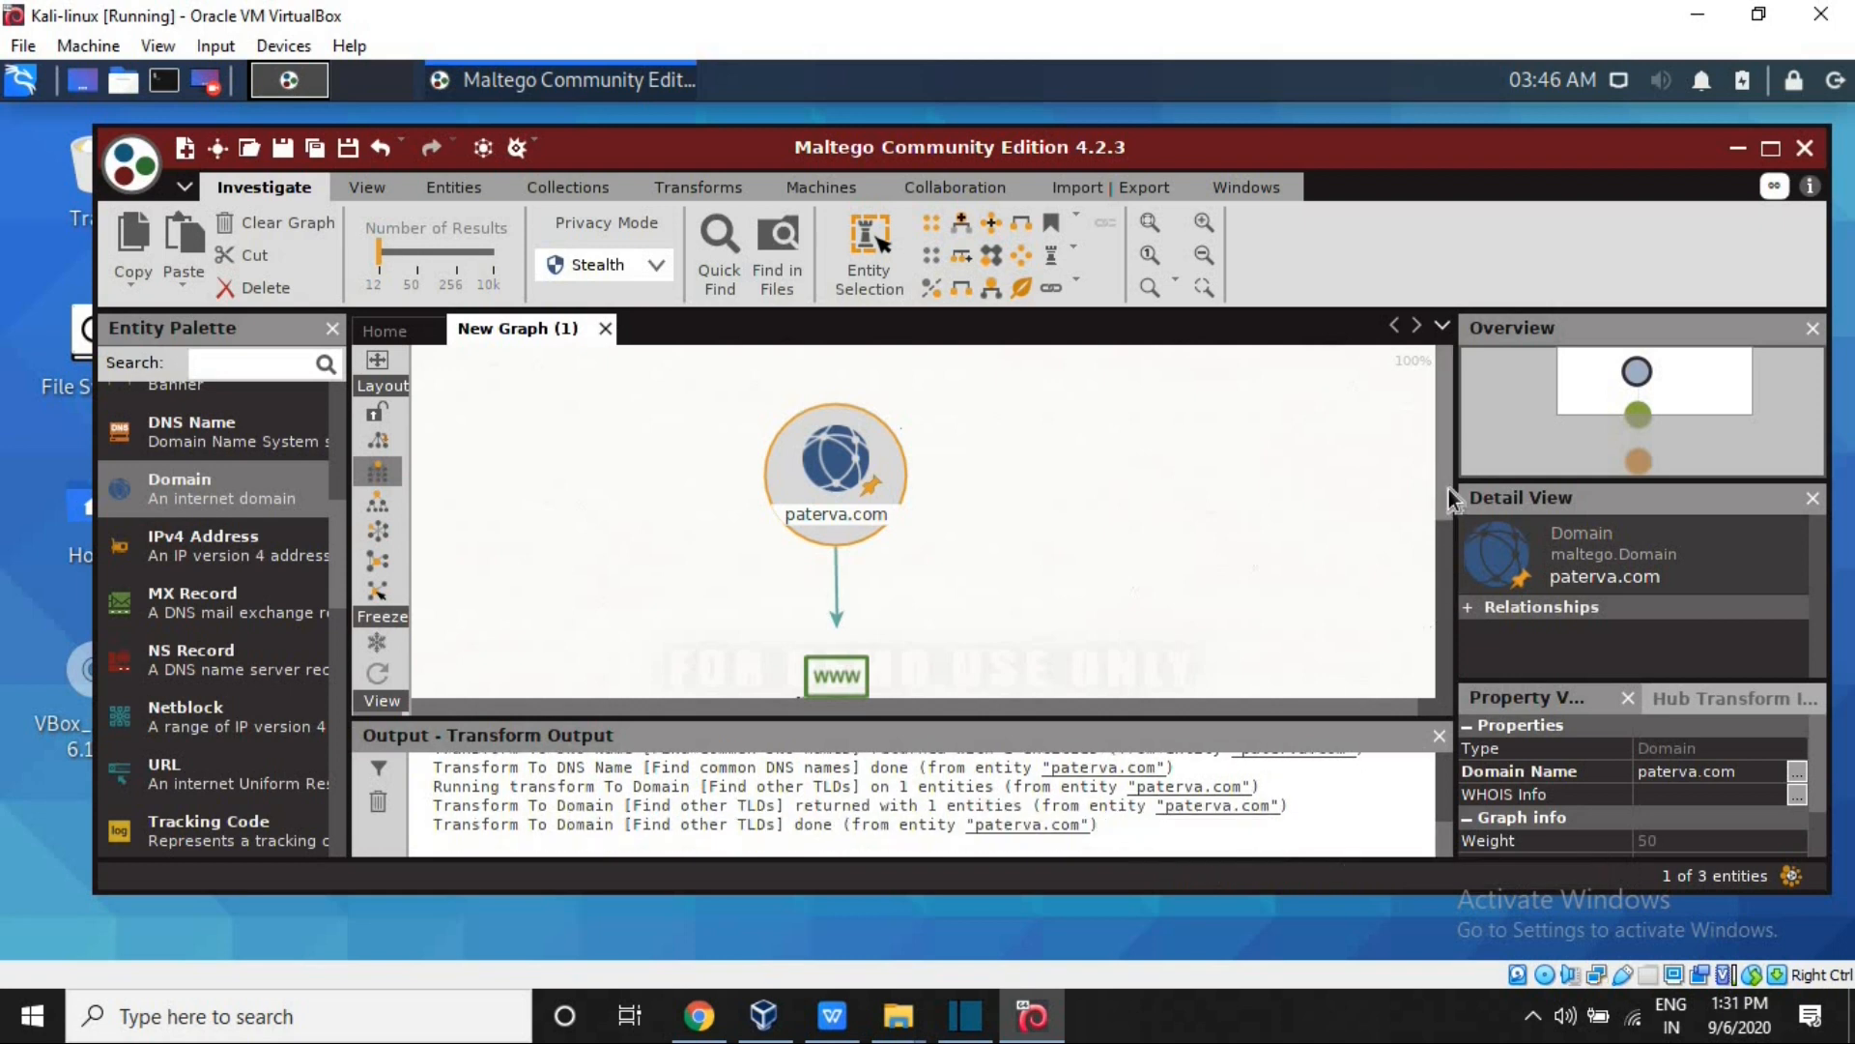
mouse_move(1448, 489)
mouse_down()
mouse_move(1494, 660)
mouse_move(1456, 473)
mouse_up()
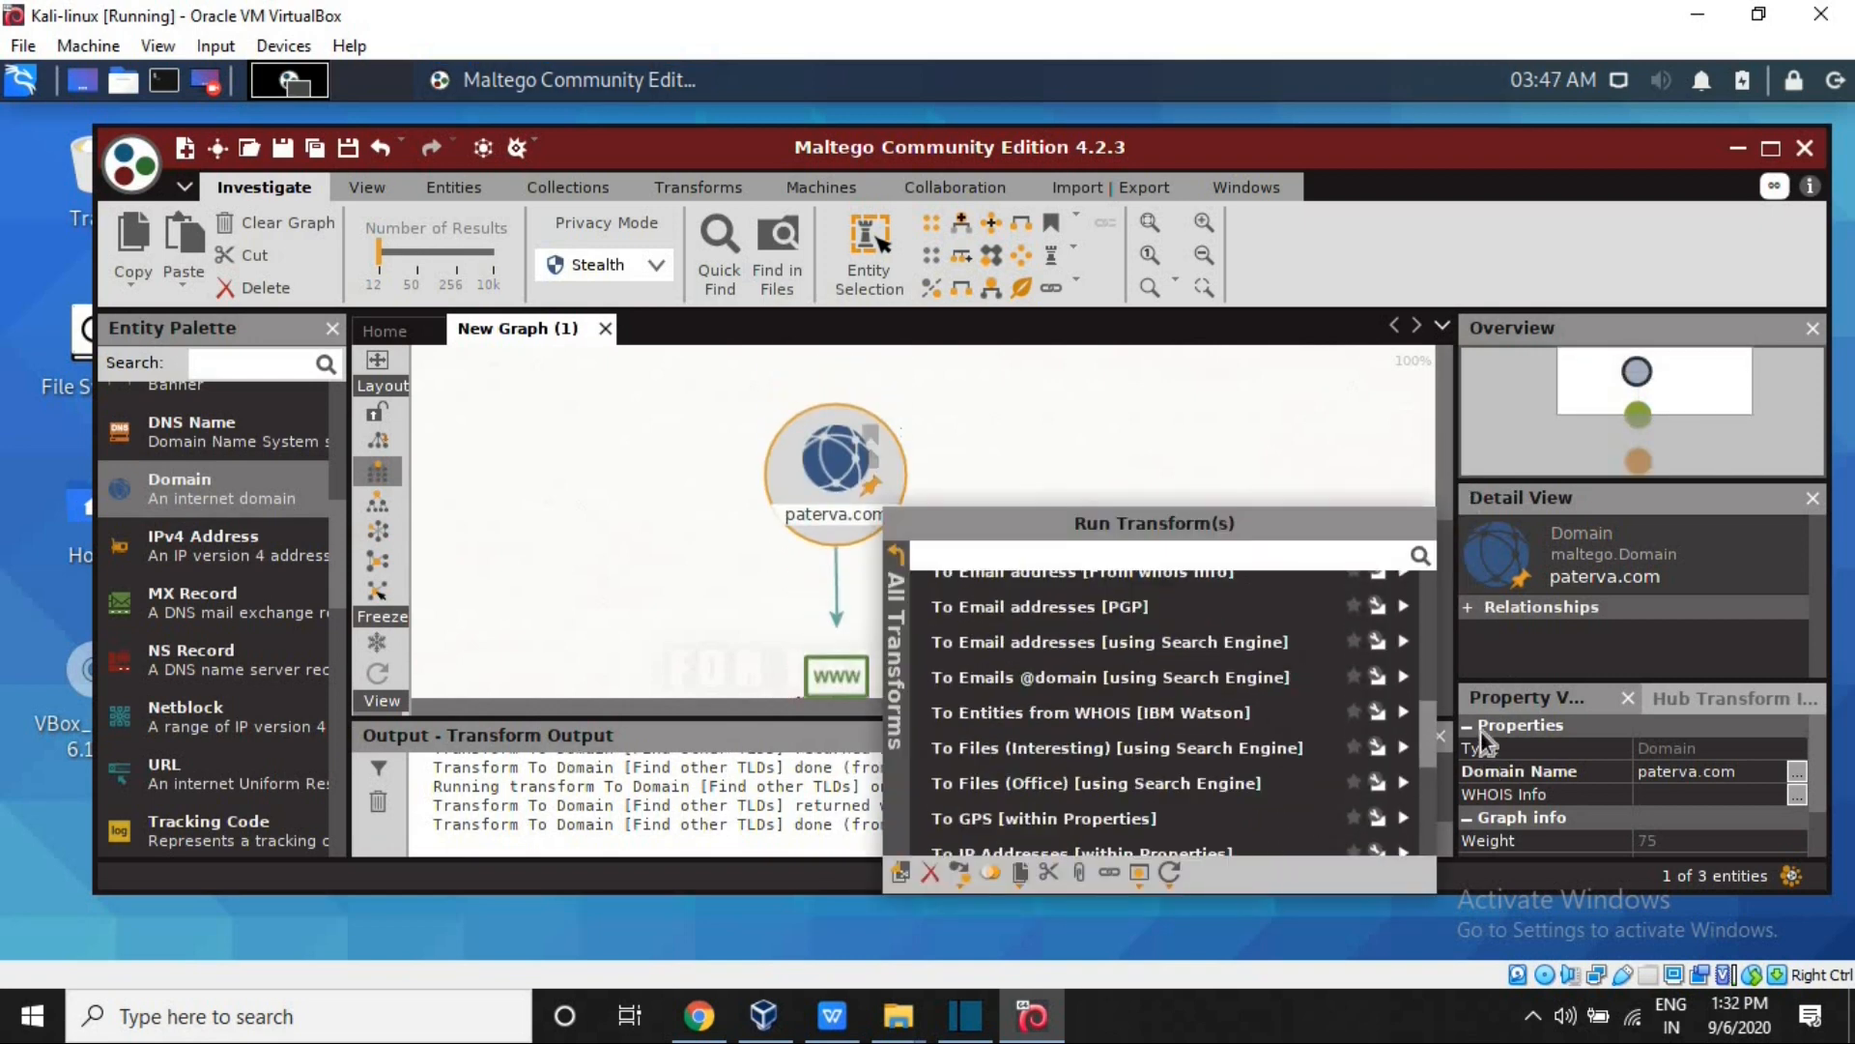
drag(1480, 733, 1486, 838)
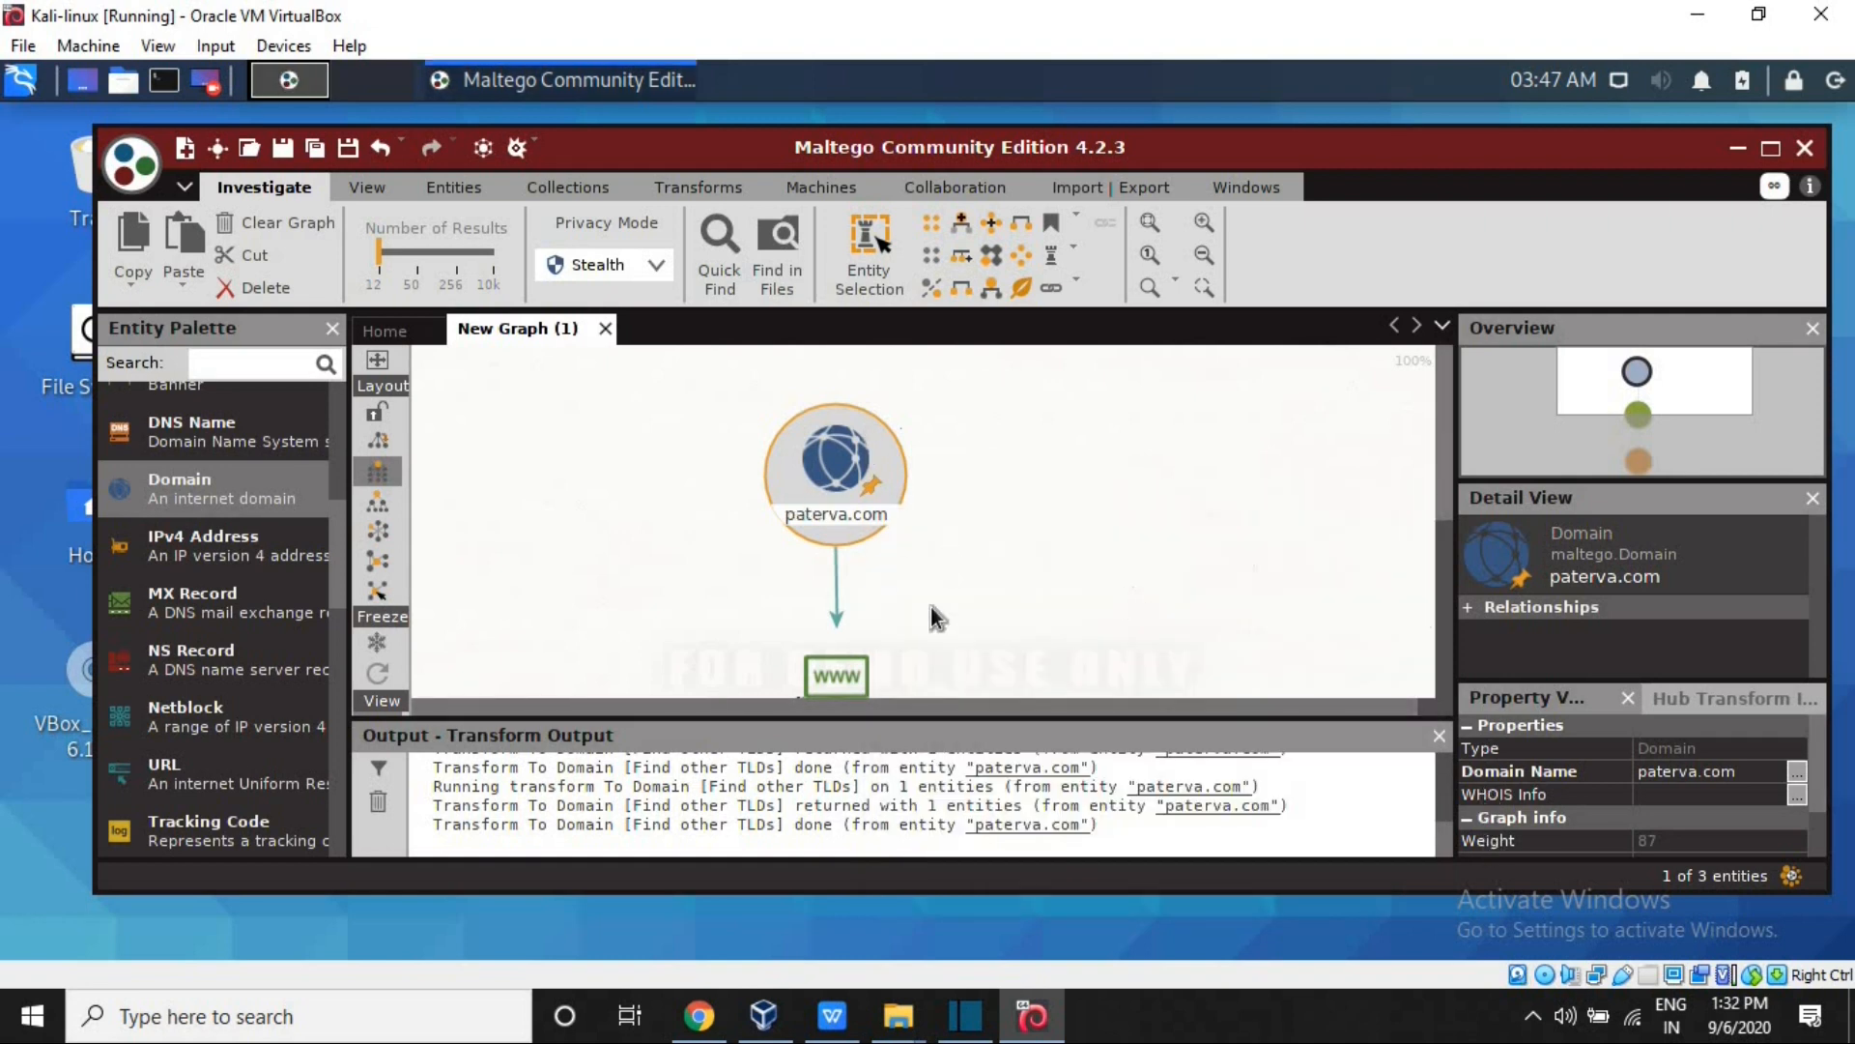
Create New Graph (2) and place one Domain entity renamed to google.com.
click(132, 164)
click(175, 231)
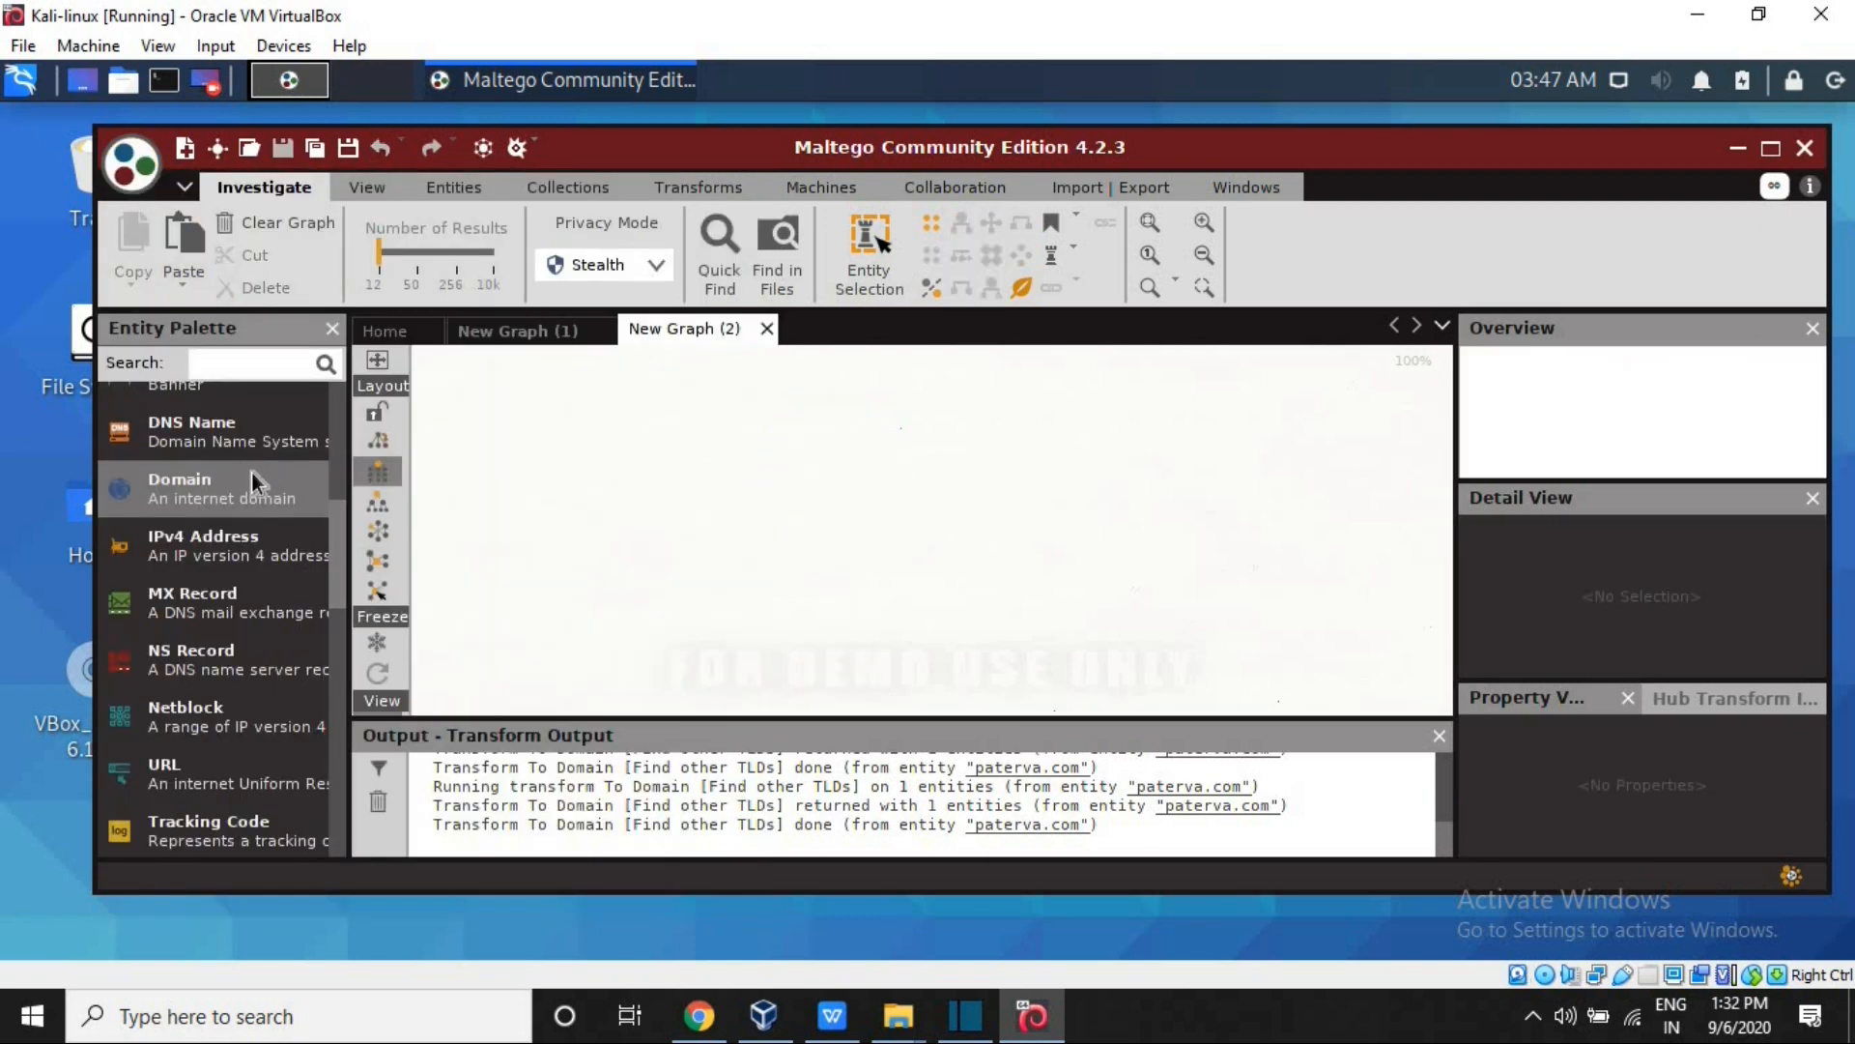
drag(256, 476, 753, 489)
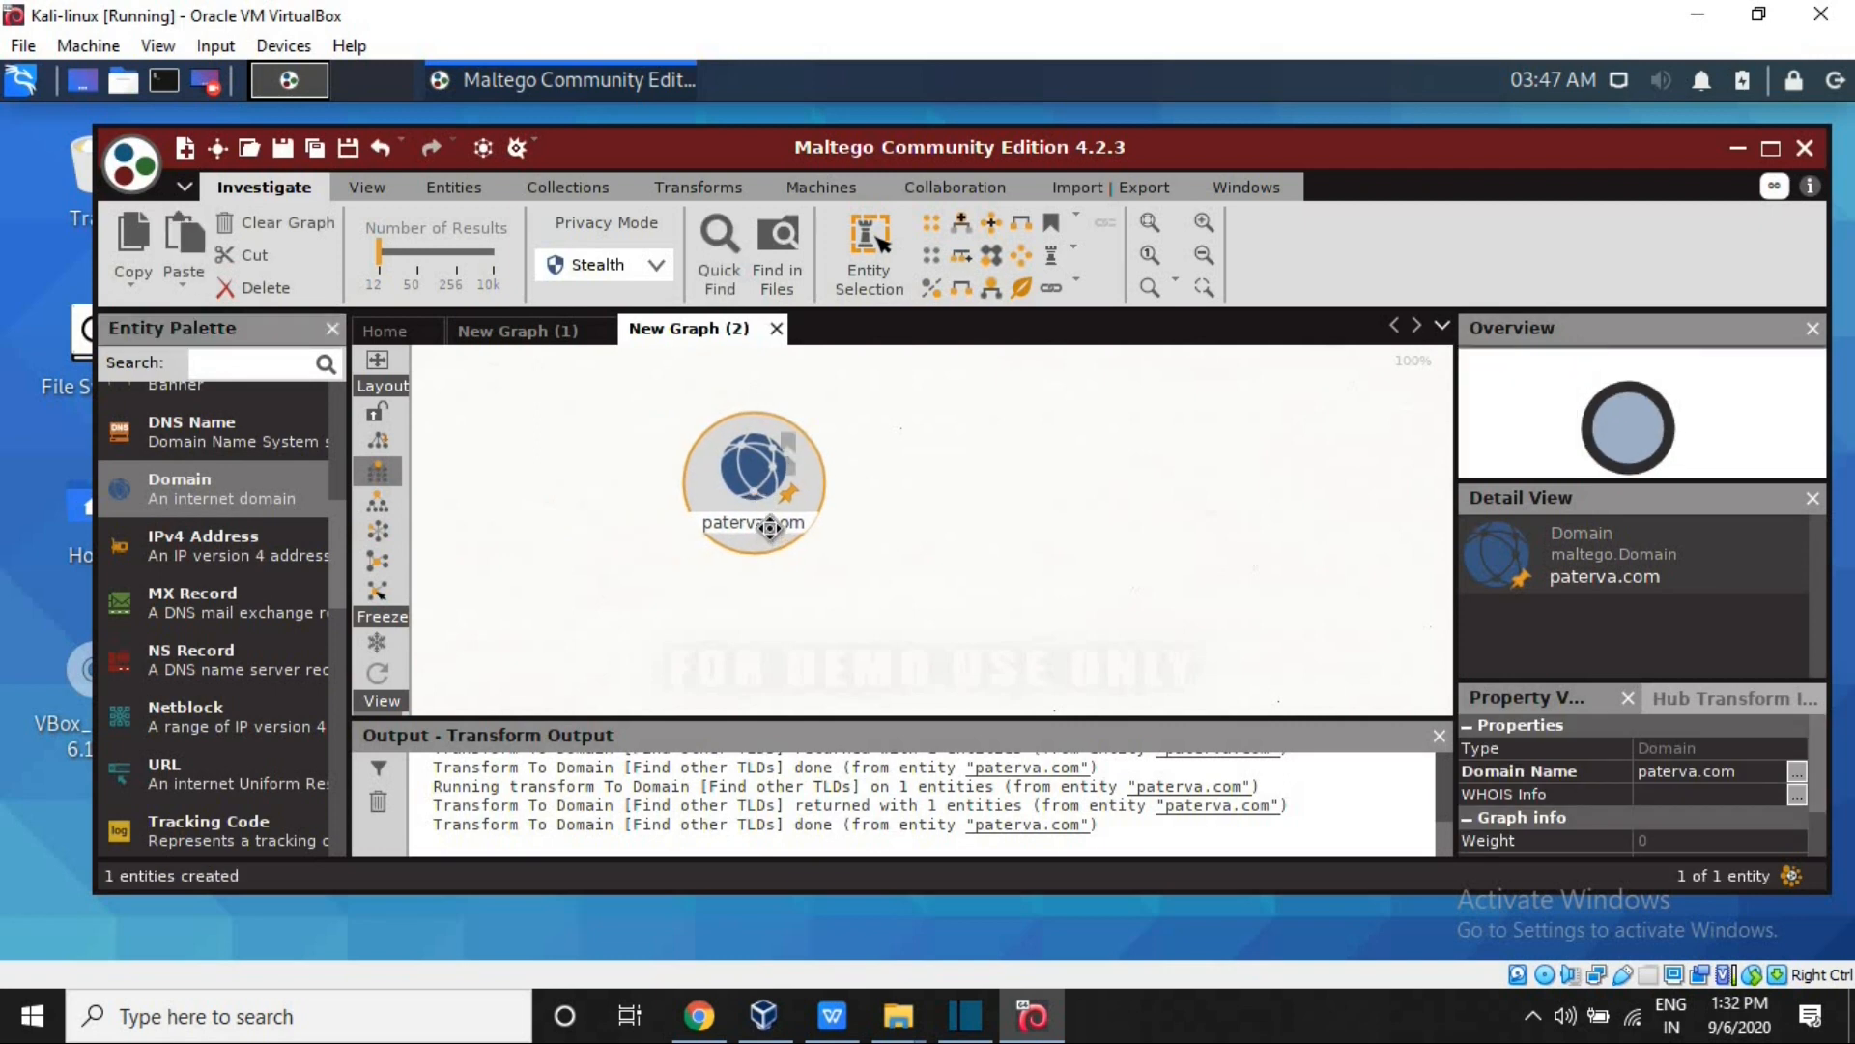
double_click(769, 527)
text(google)
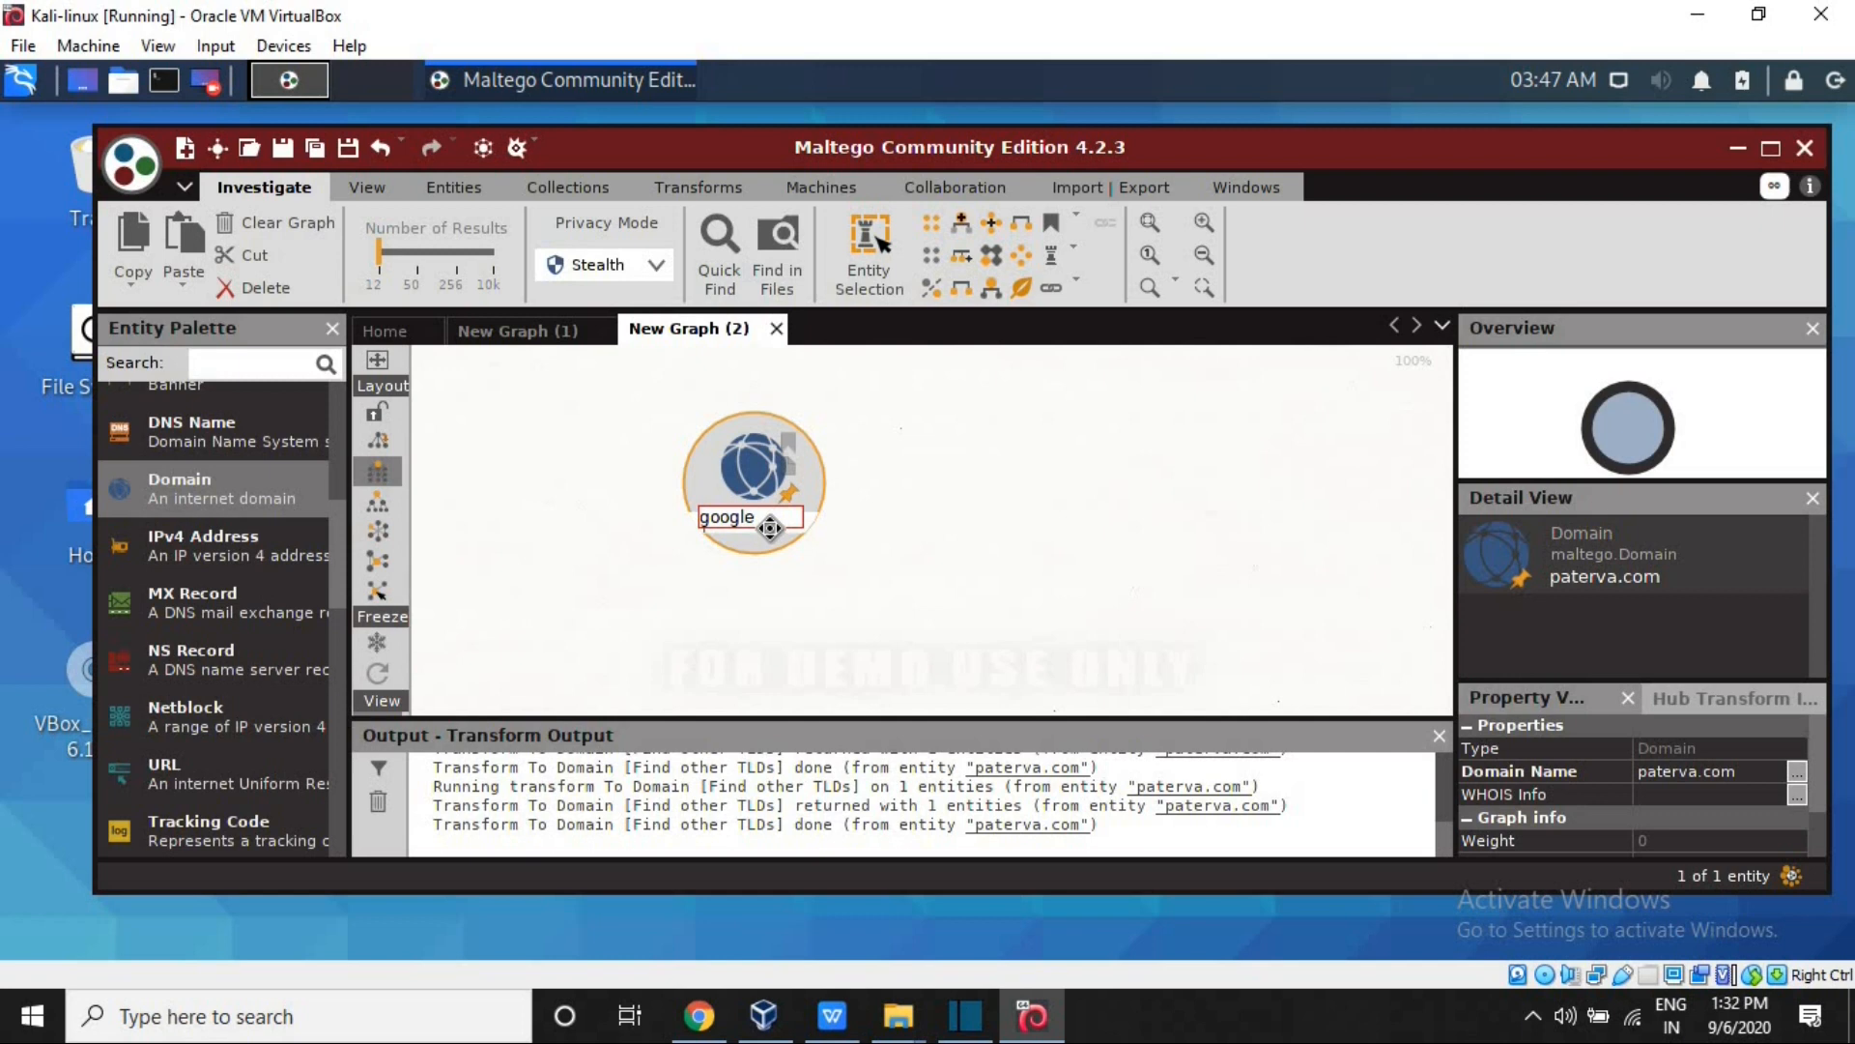
text(.com)
key(Return)
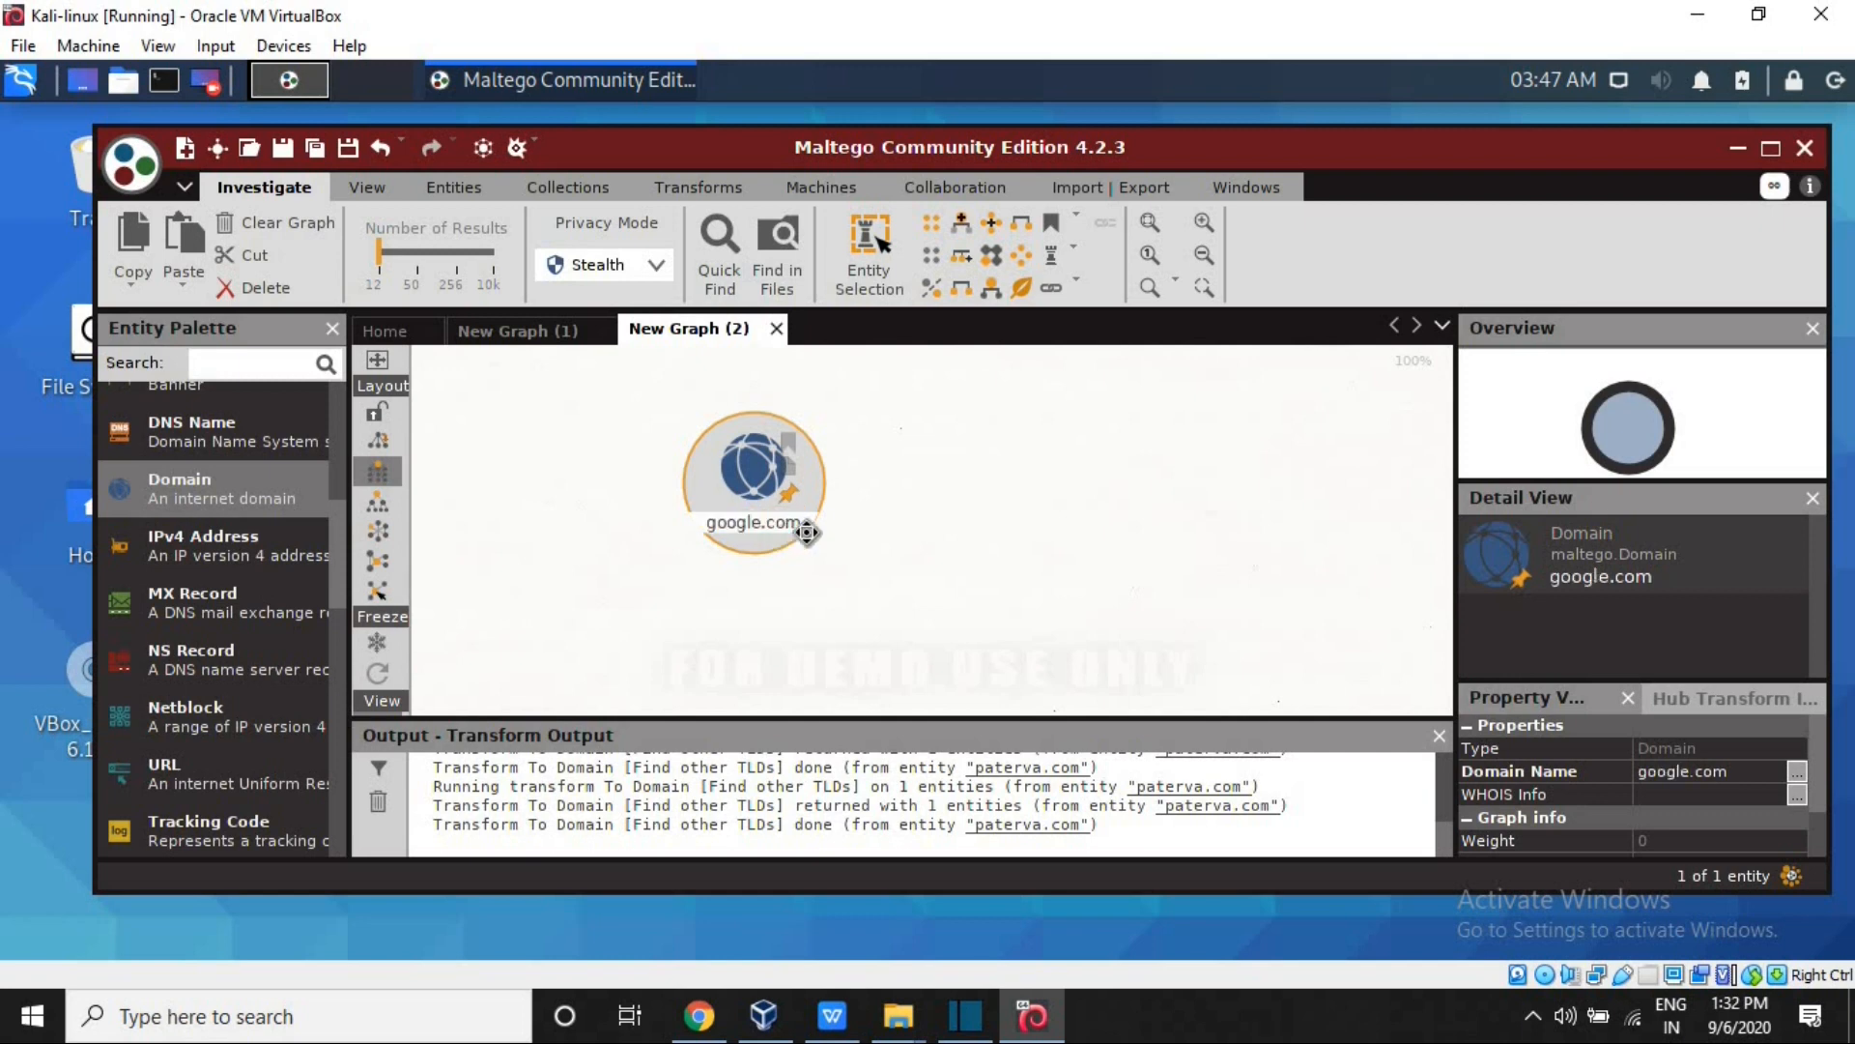
Run To Domain [Find other TLDs] on google.com, returning 12 domains like google.ac and google.asia.
right_click(790, 505)
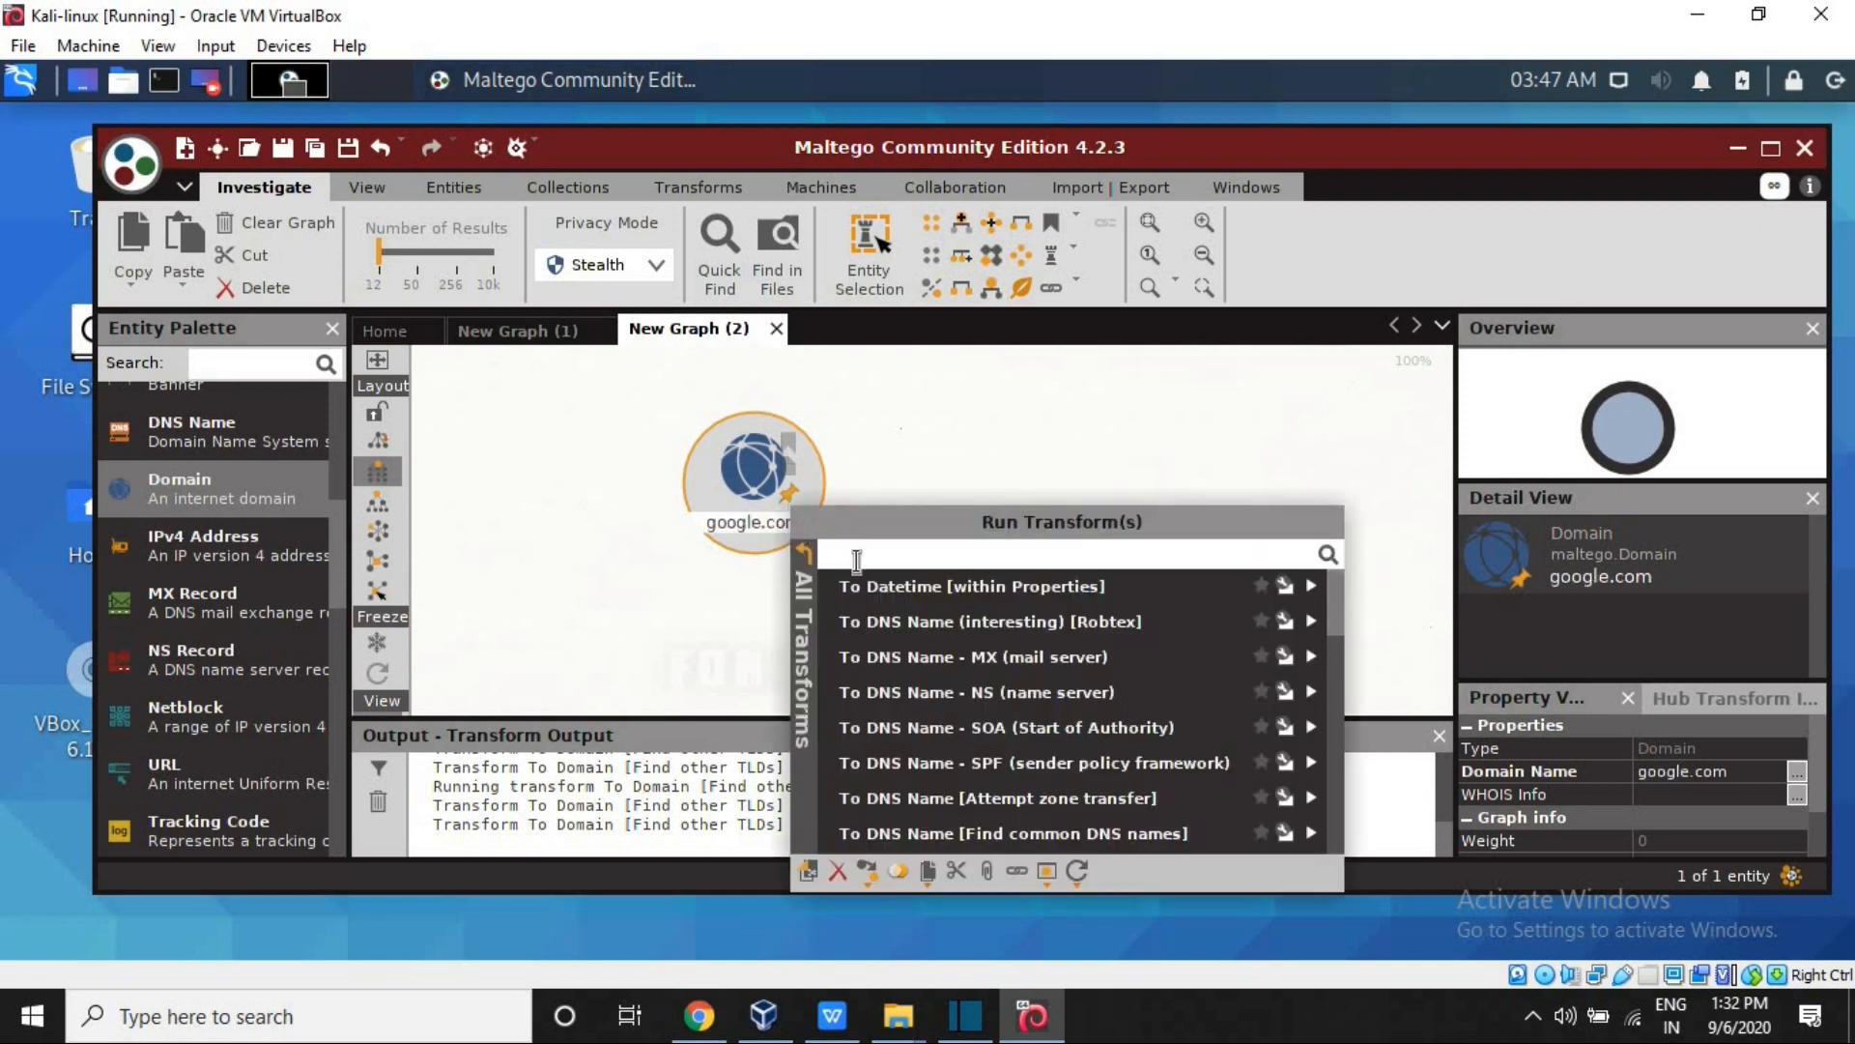
drag(1342, 659, 1346, 697)
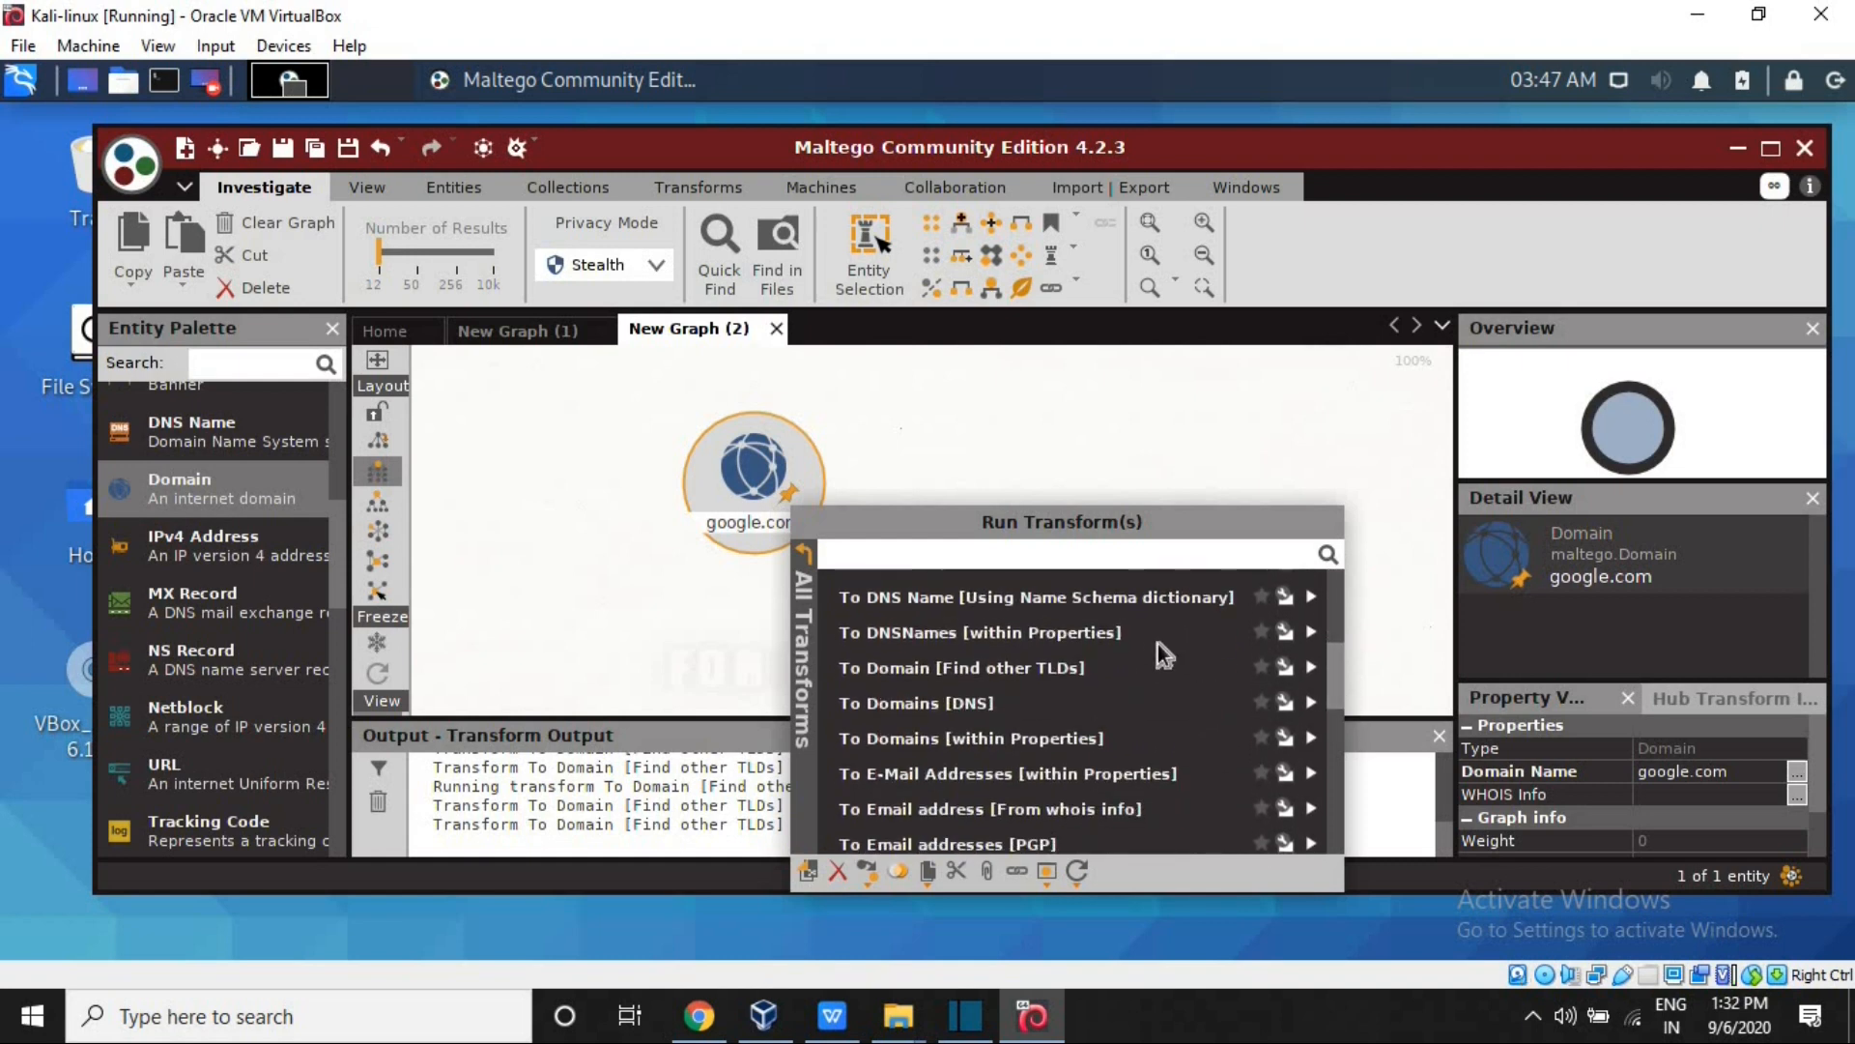
click(1121, 666)
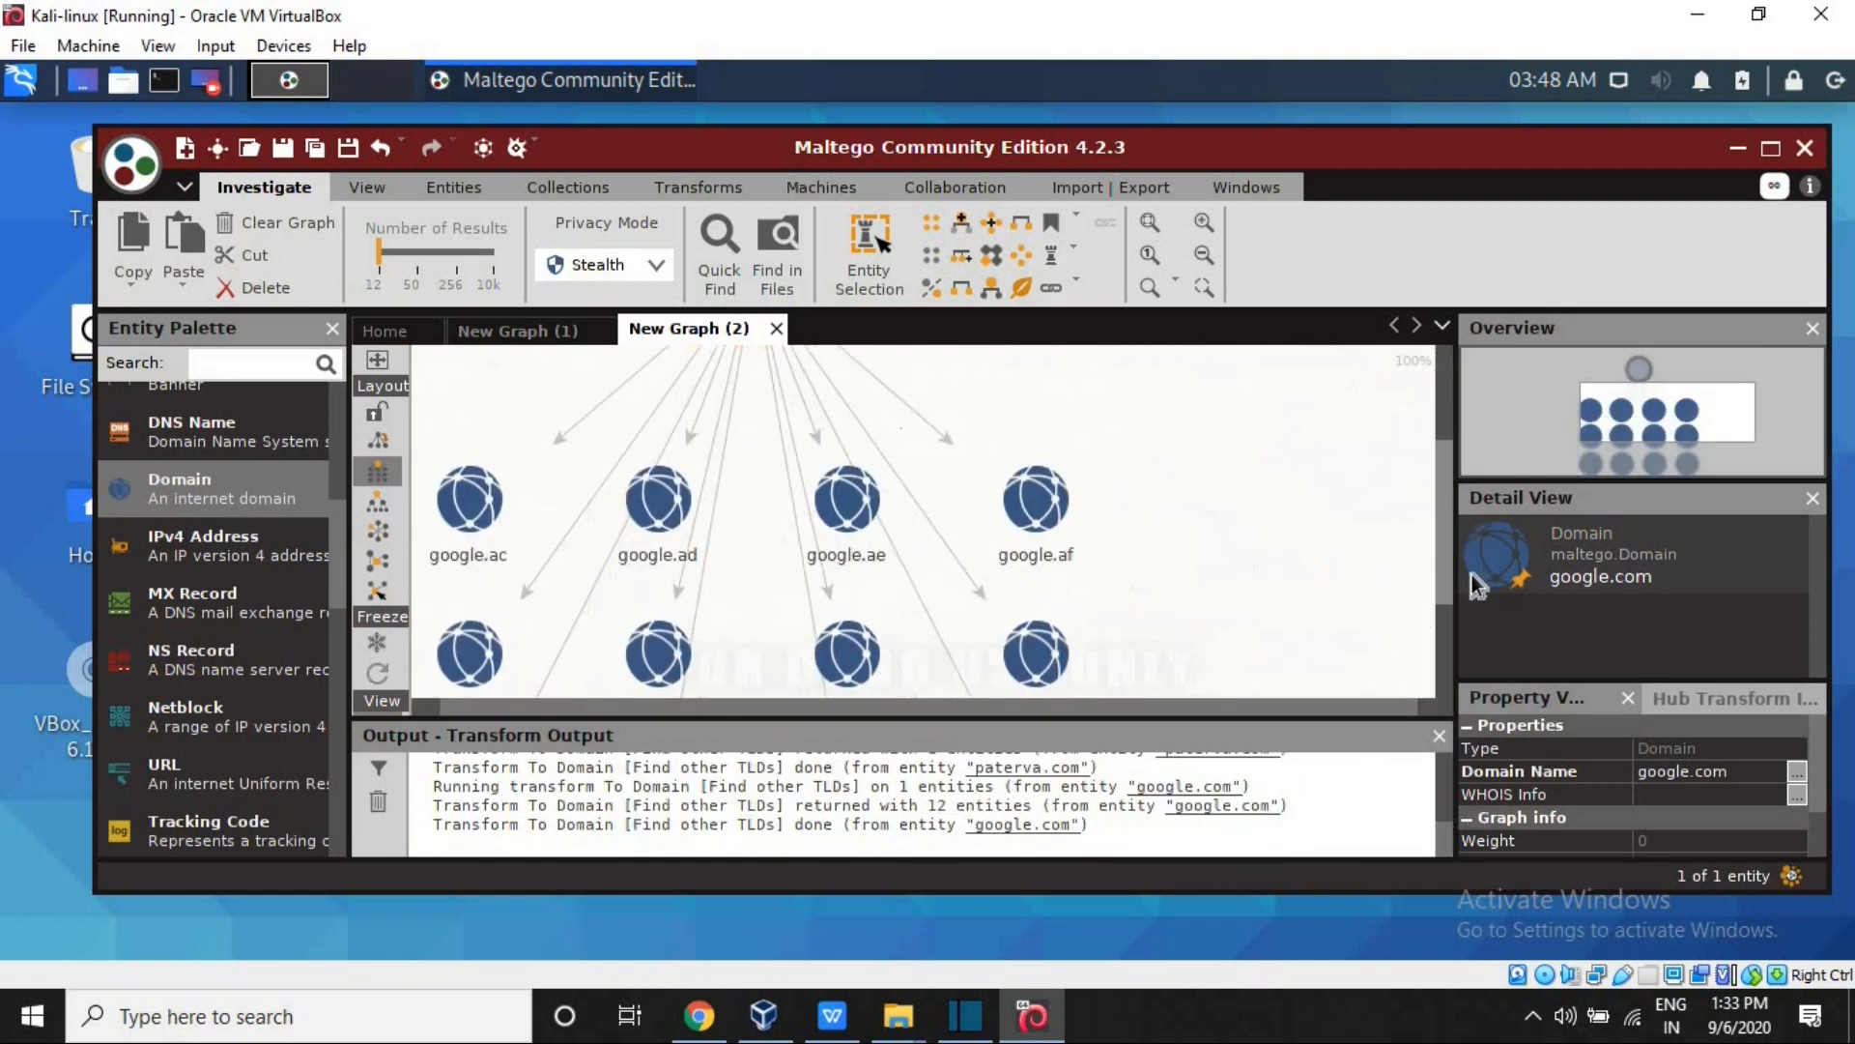
mouse_move(1463, 500)
mouse_down()
mouse_move(1455, 563)
mouse_move(1463, 526)
mouse_up()
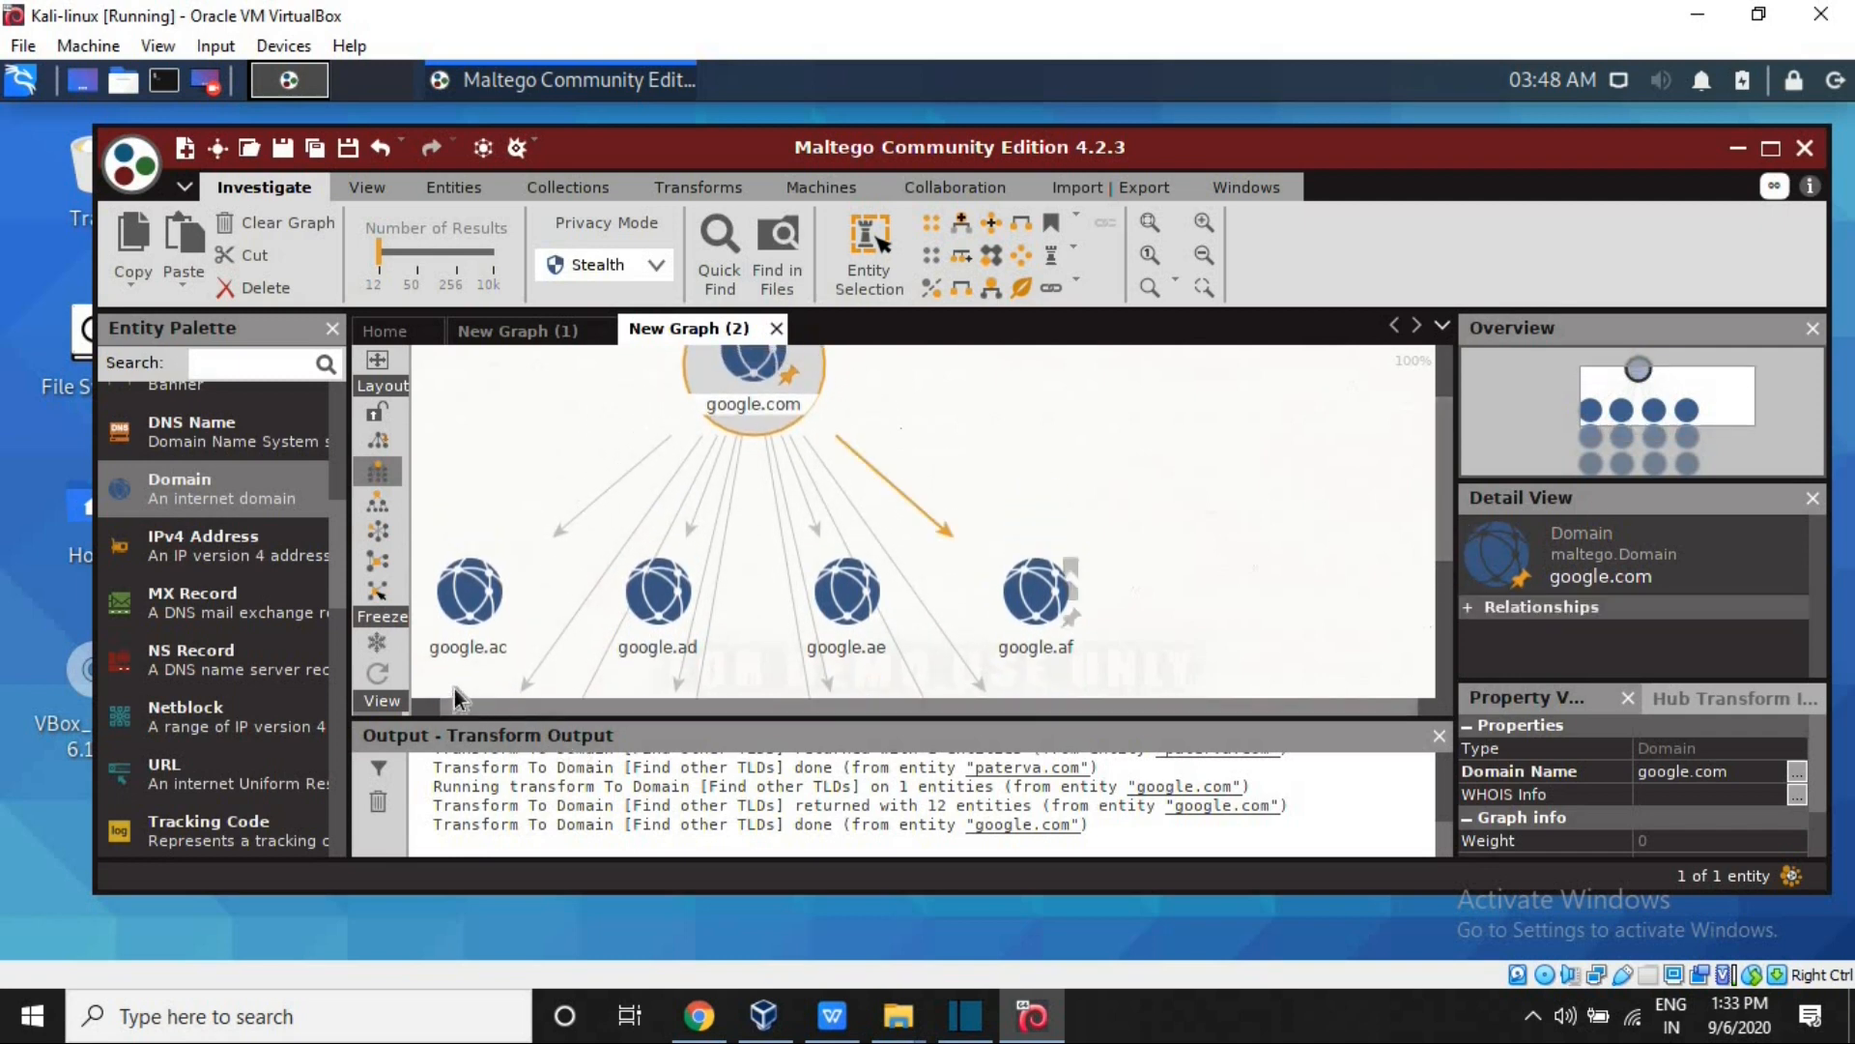
click(428, 706)
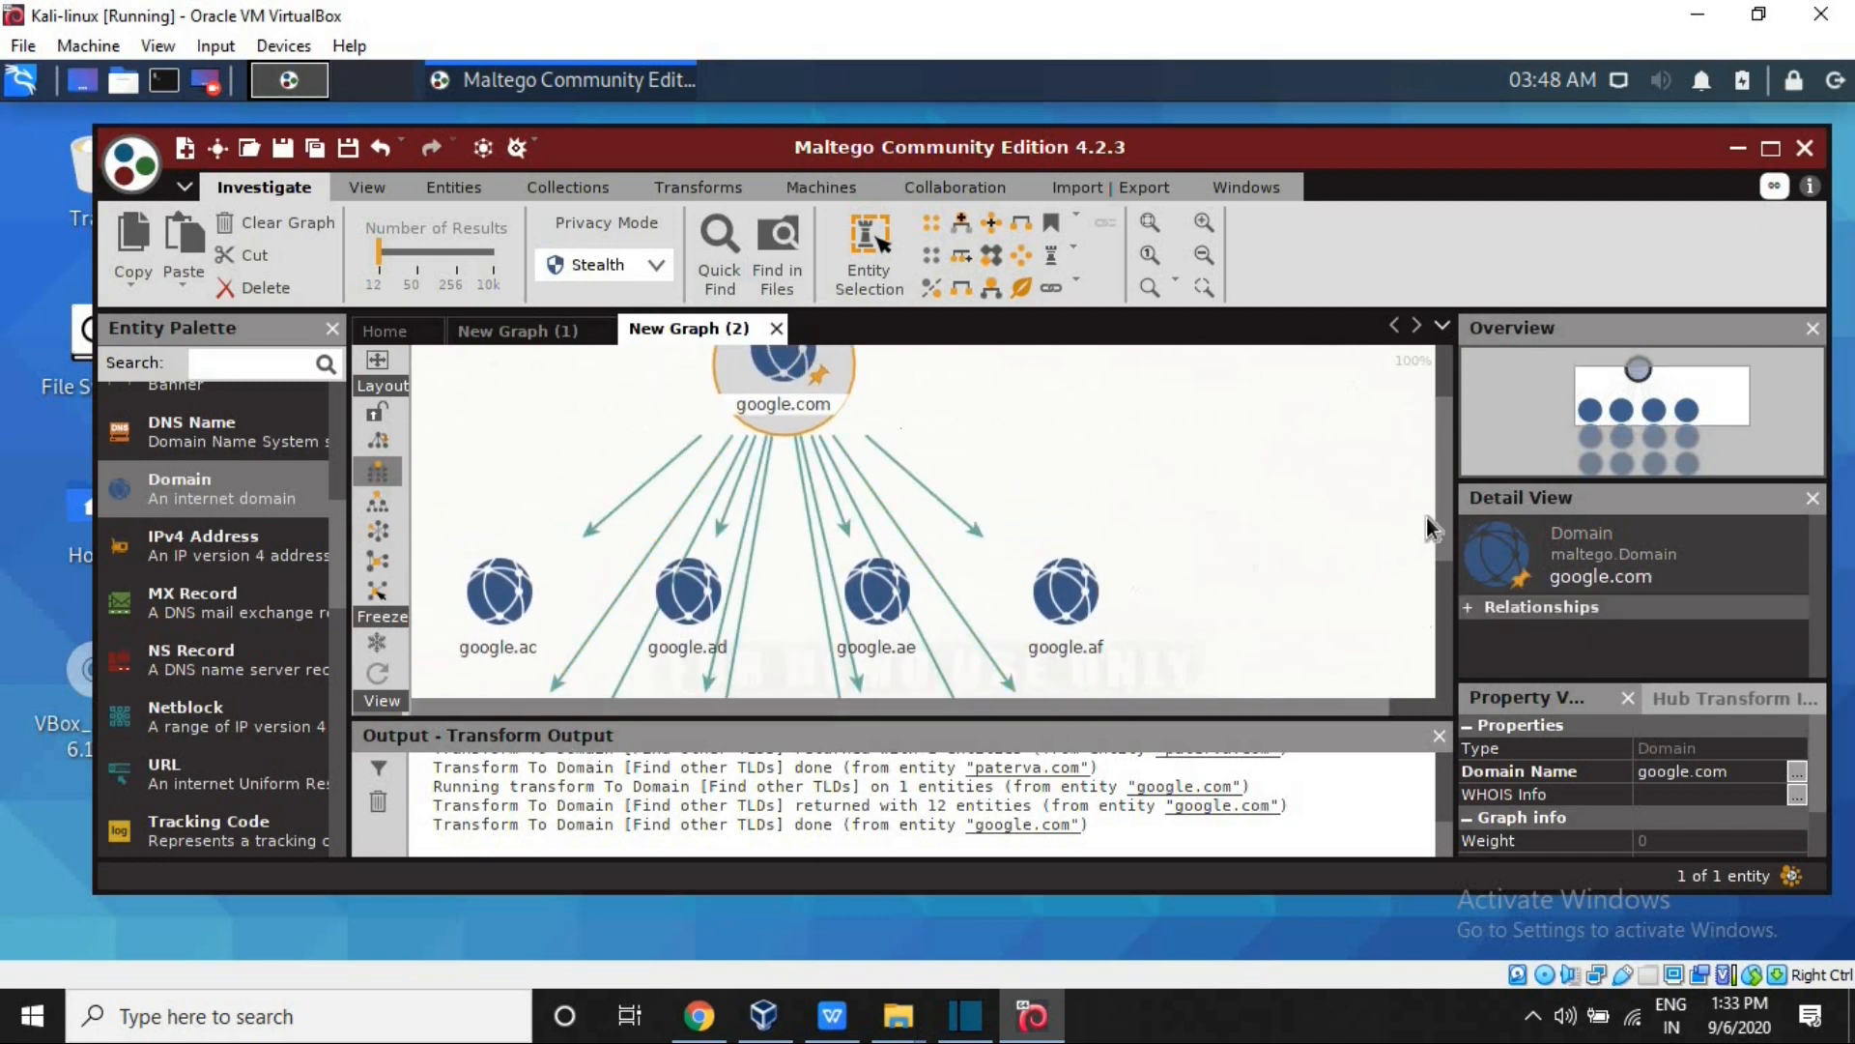
drag(1442, 516, 1460, 441)
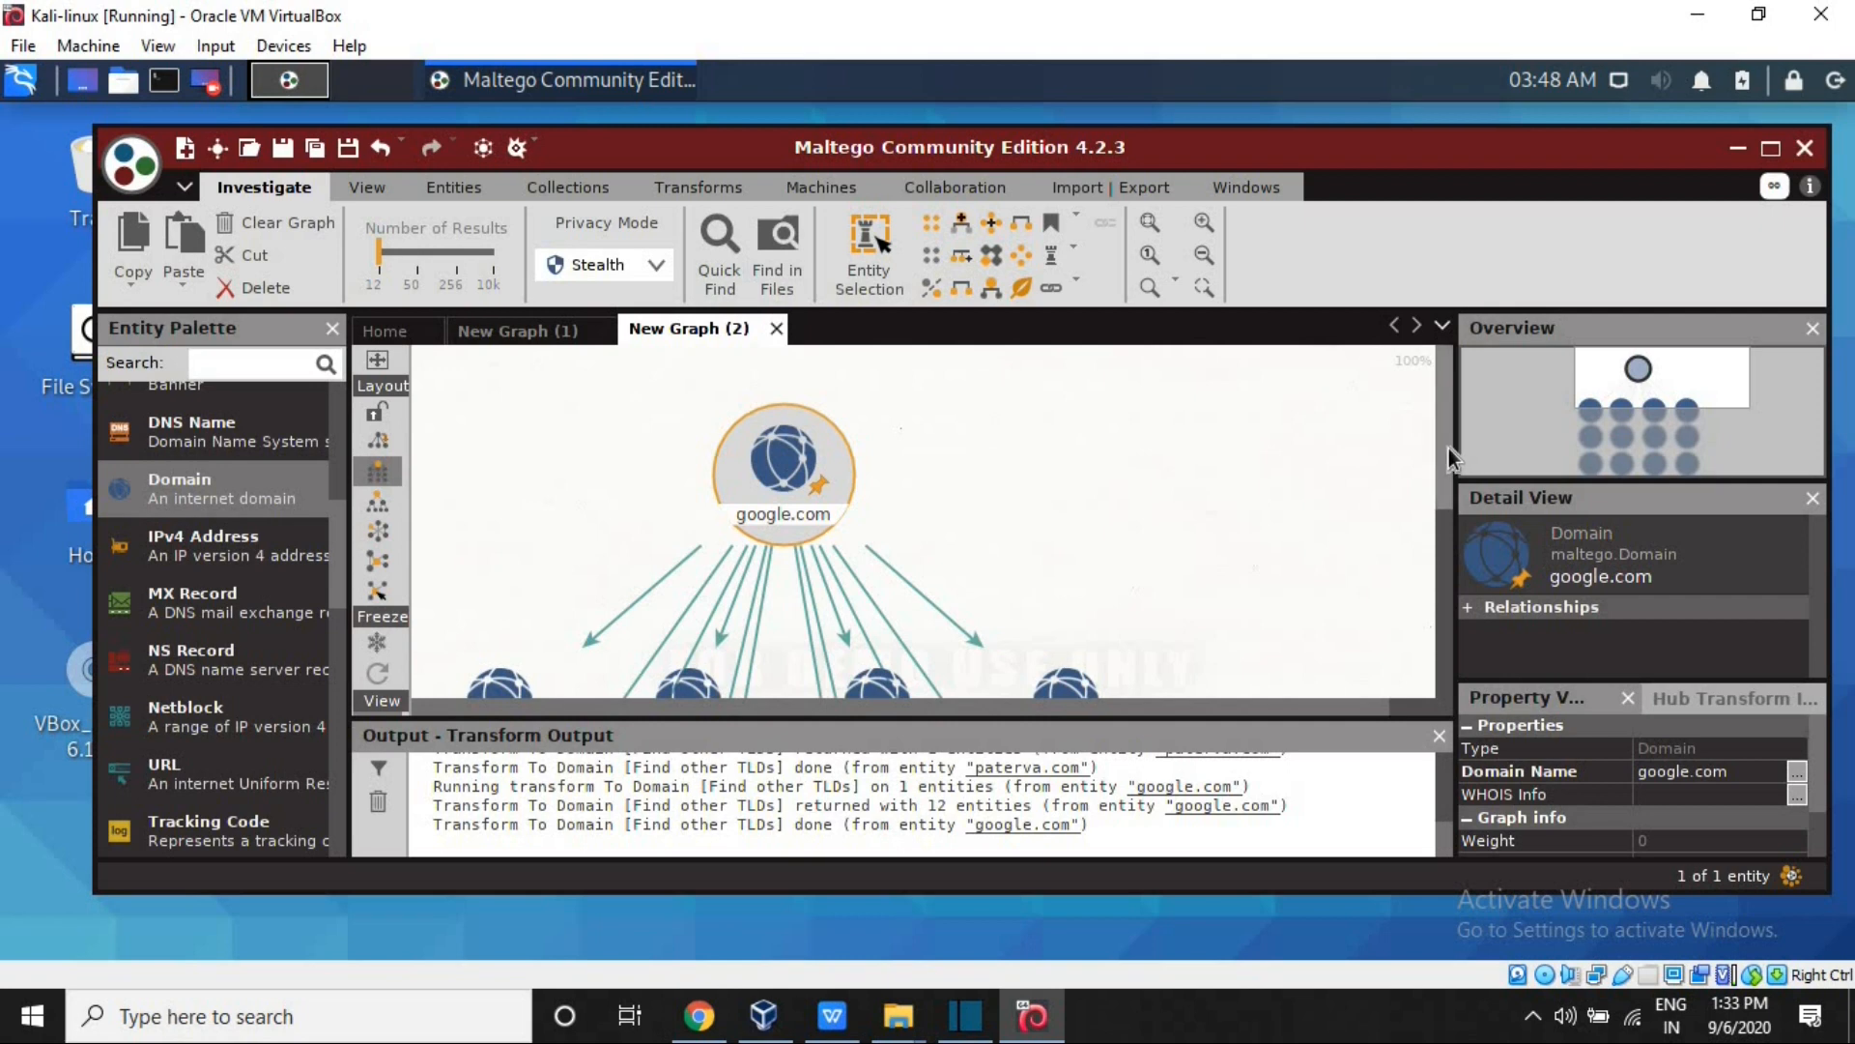
drag(1448, 448, 1448, 499)
drag(1451, 611, 1481, 401)
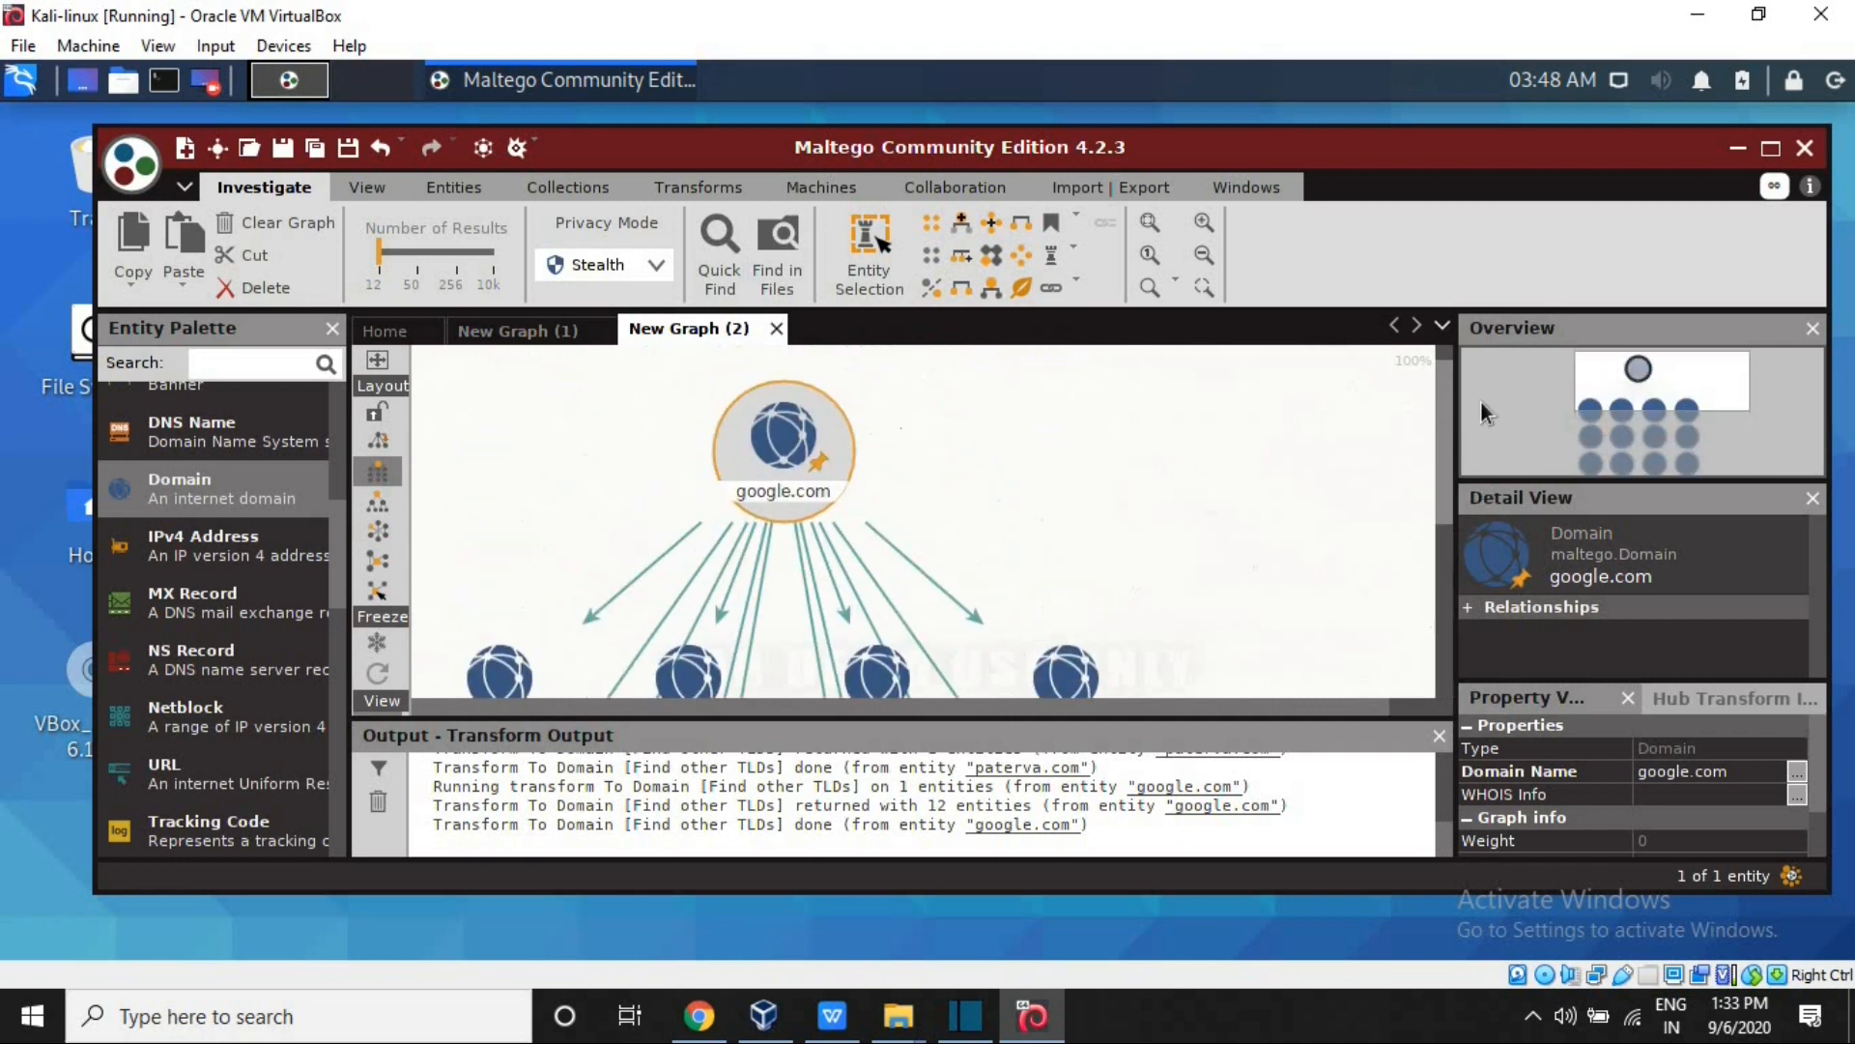
Return to New Graph (1) and select the 3.13.2.157 IP address node.
click(527, 332)
drag(1448, 512, 1474, 623)
click(799, 582)
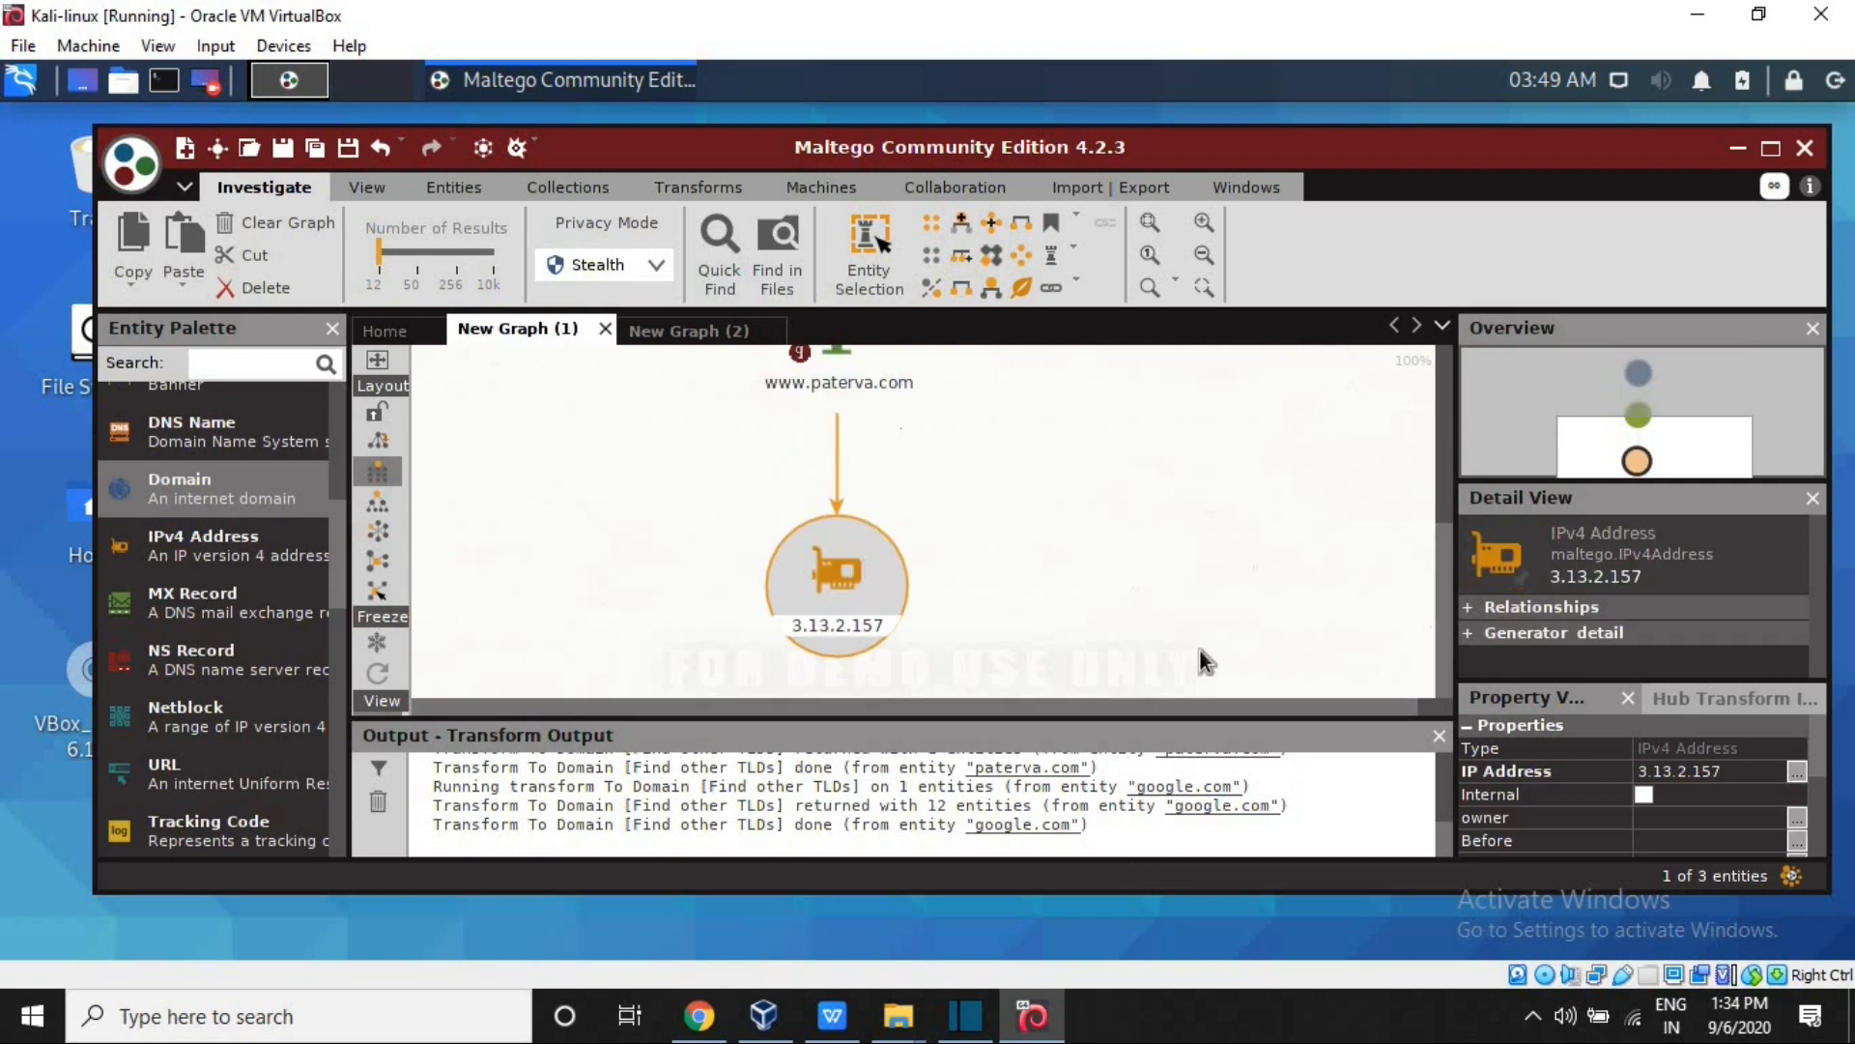
Run To Email address [From whois info] on 3.13.2.157, adding five linked email entities.
right_click(836, 587)
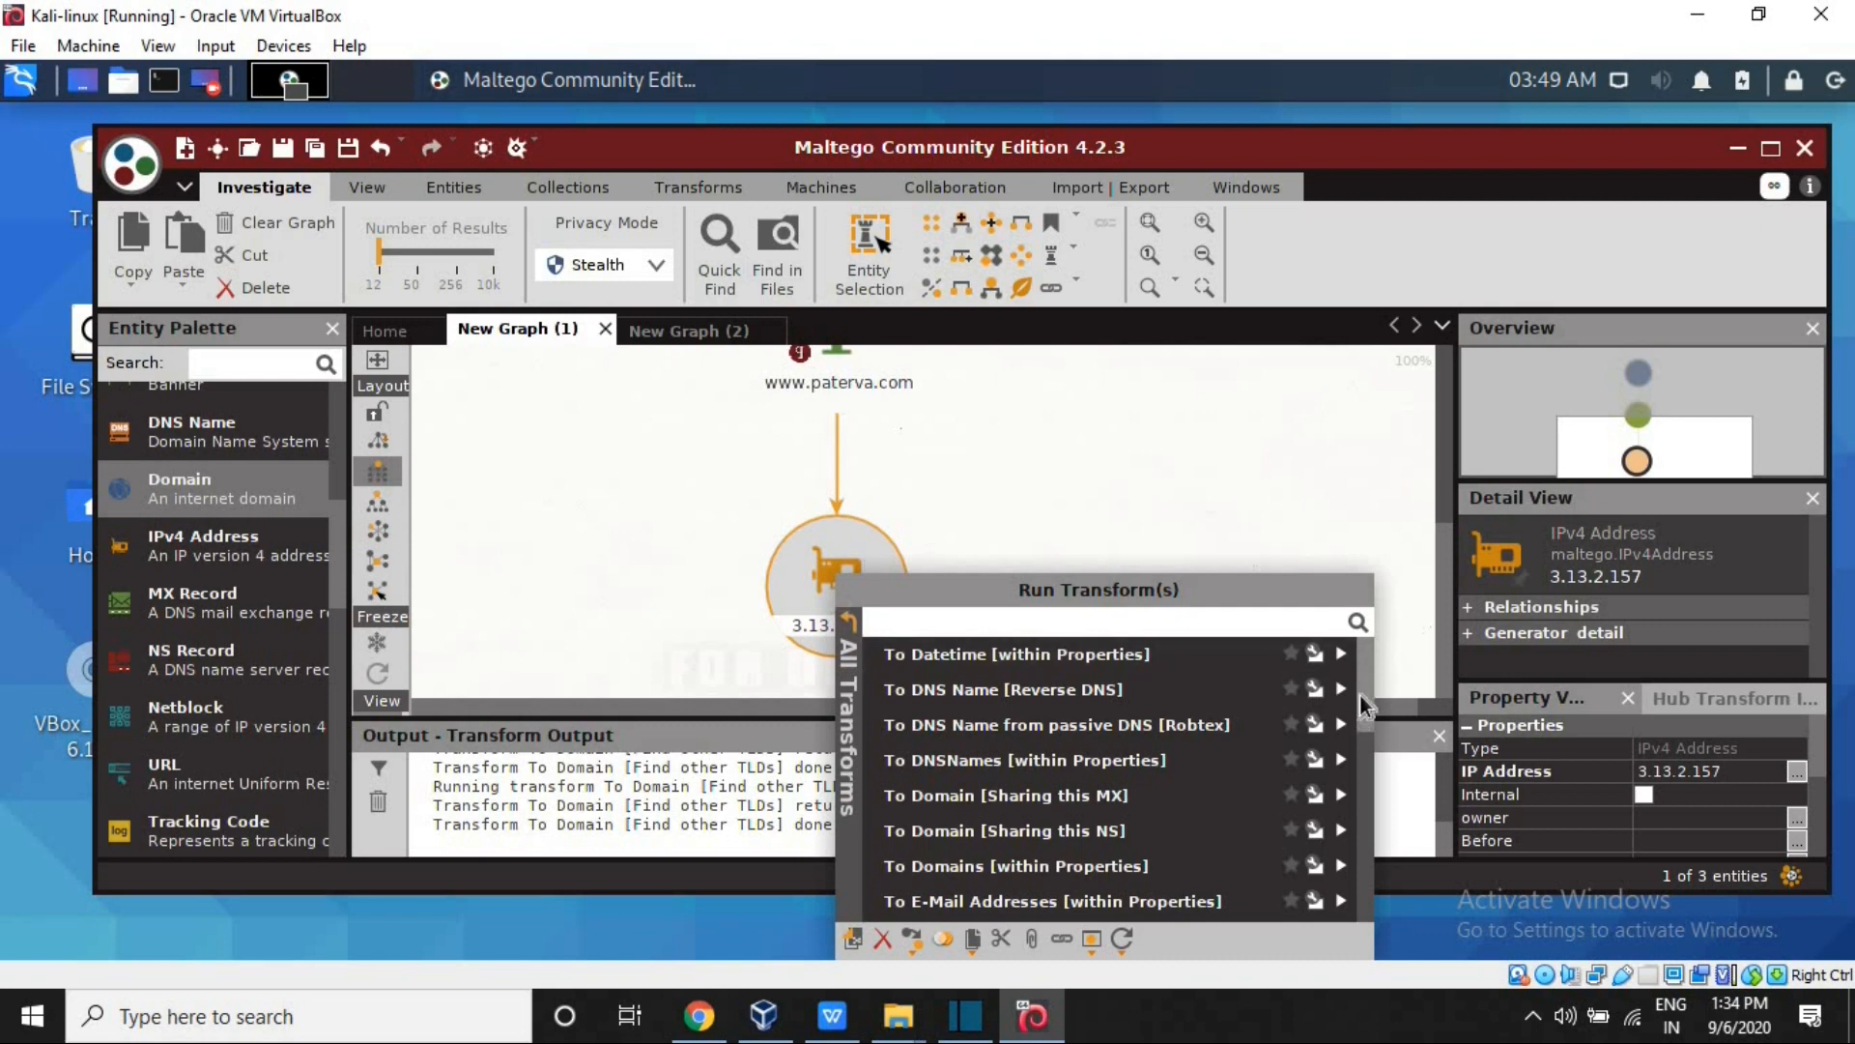
drag(1367, 691, 1376, 743)
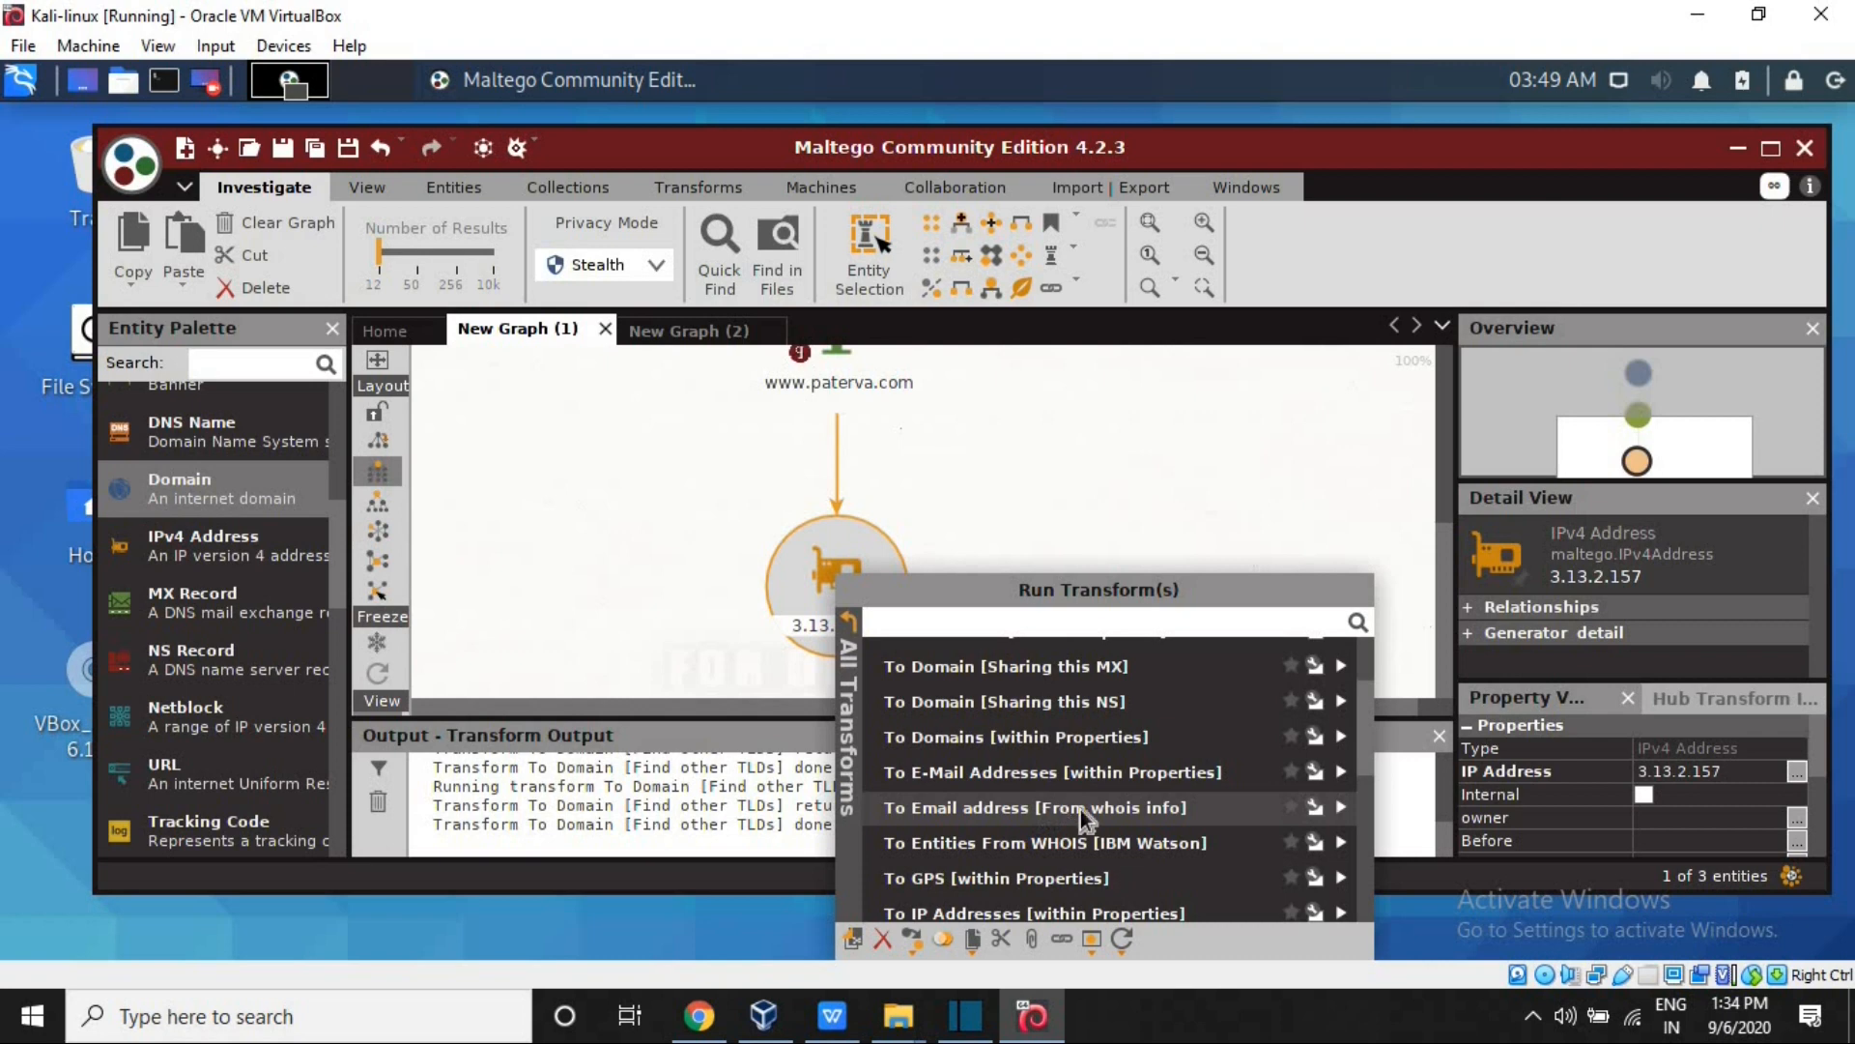
click(1123, 811)
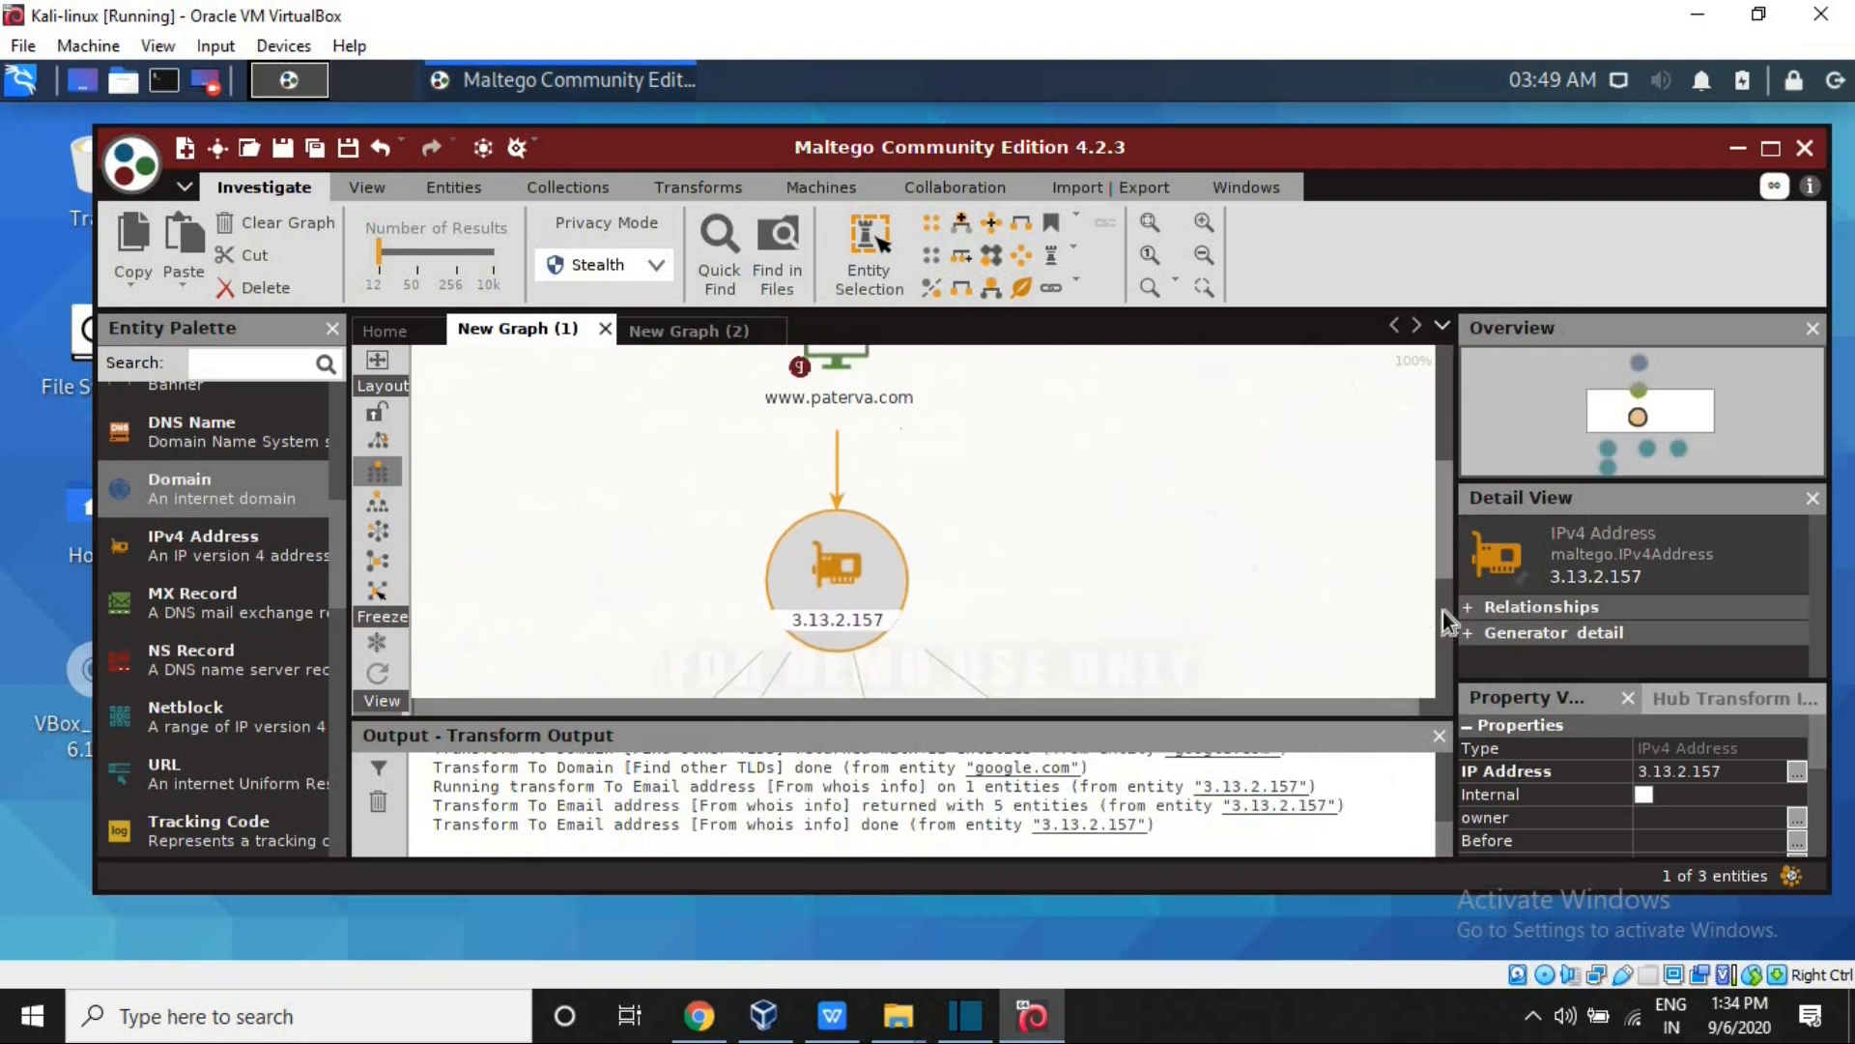
scroll(1446, 663, down, 2)
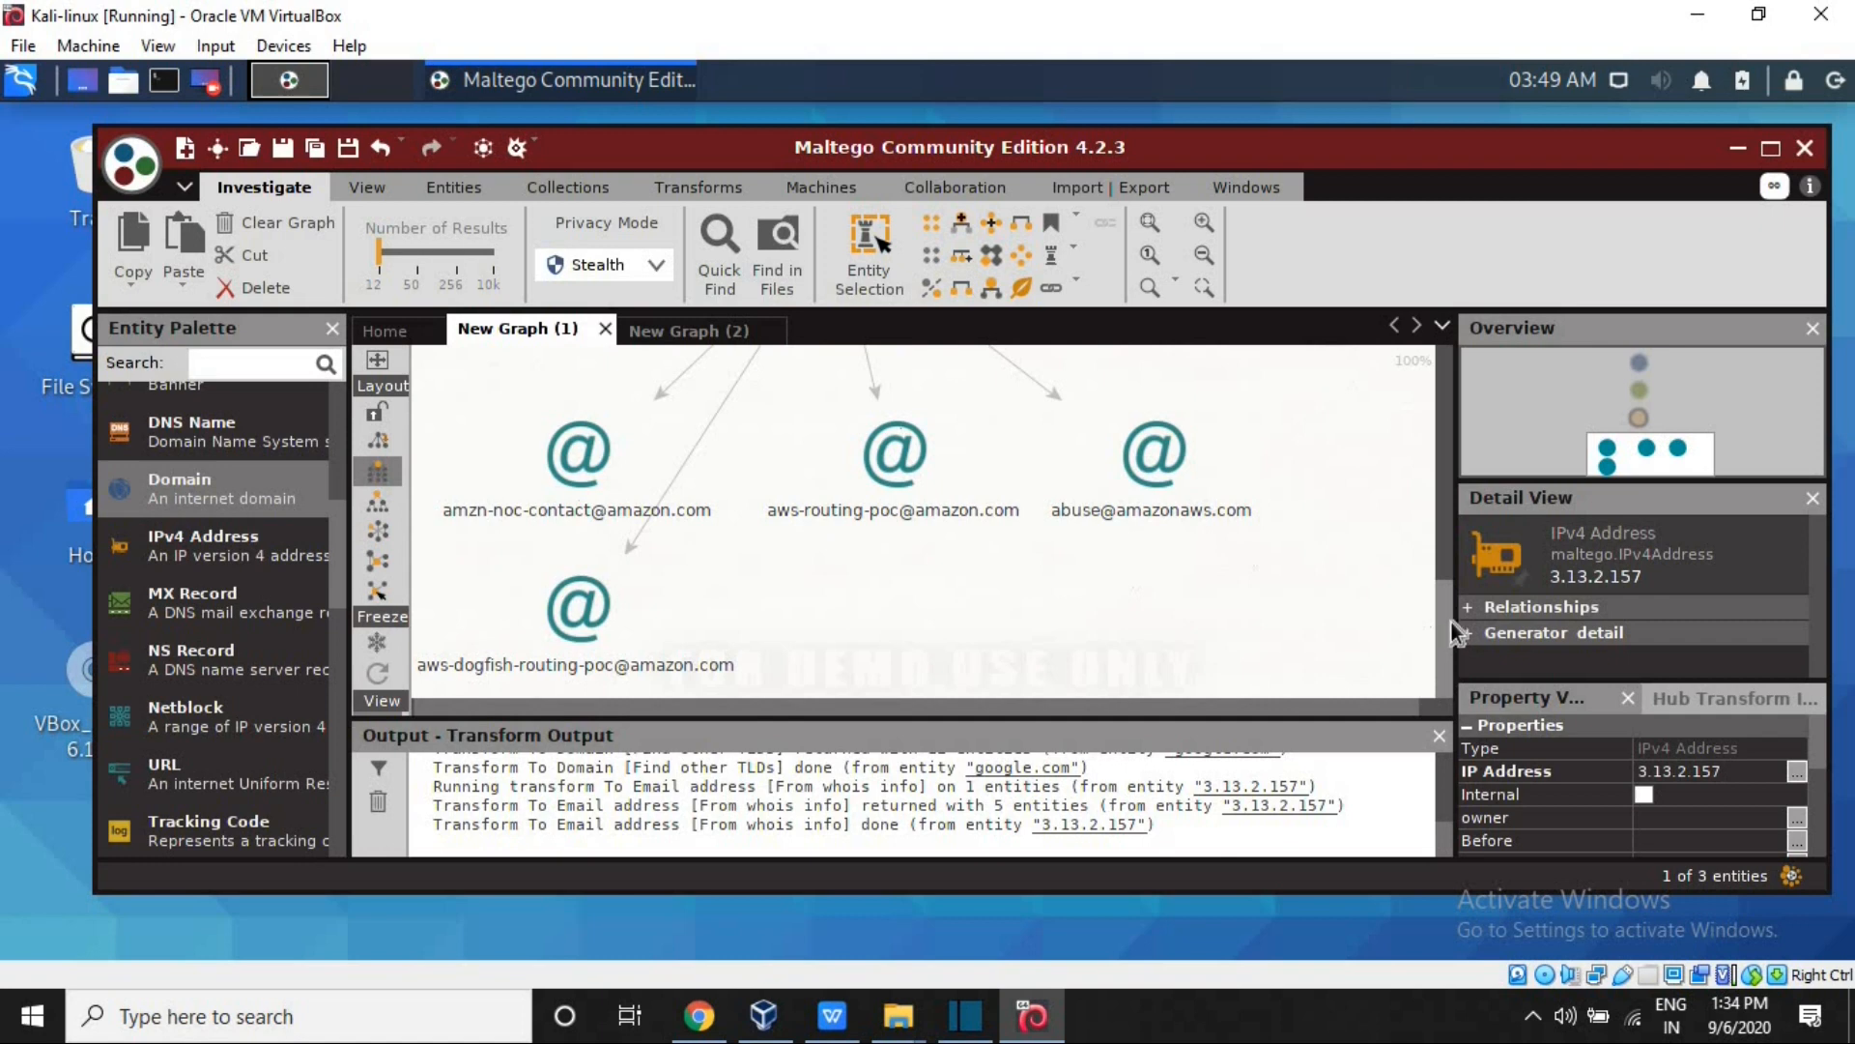
scroll(1451, 623, up, 1)
scroll(1451, 671, down, 1)
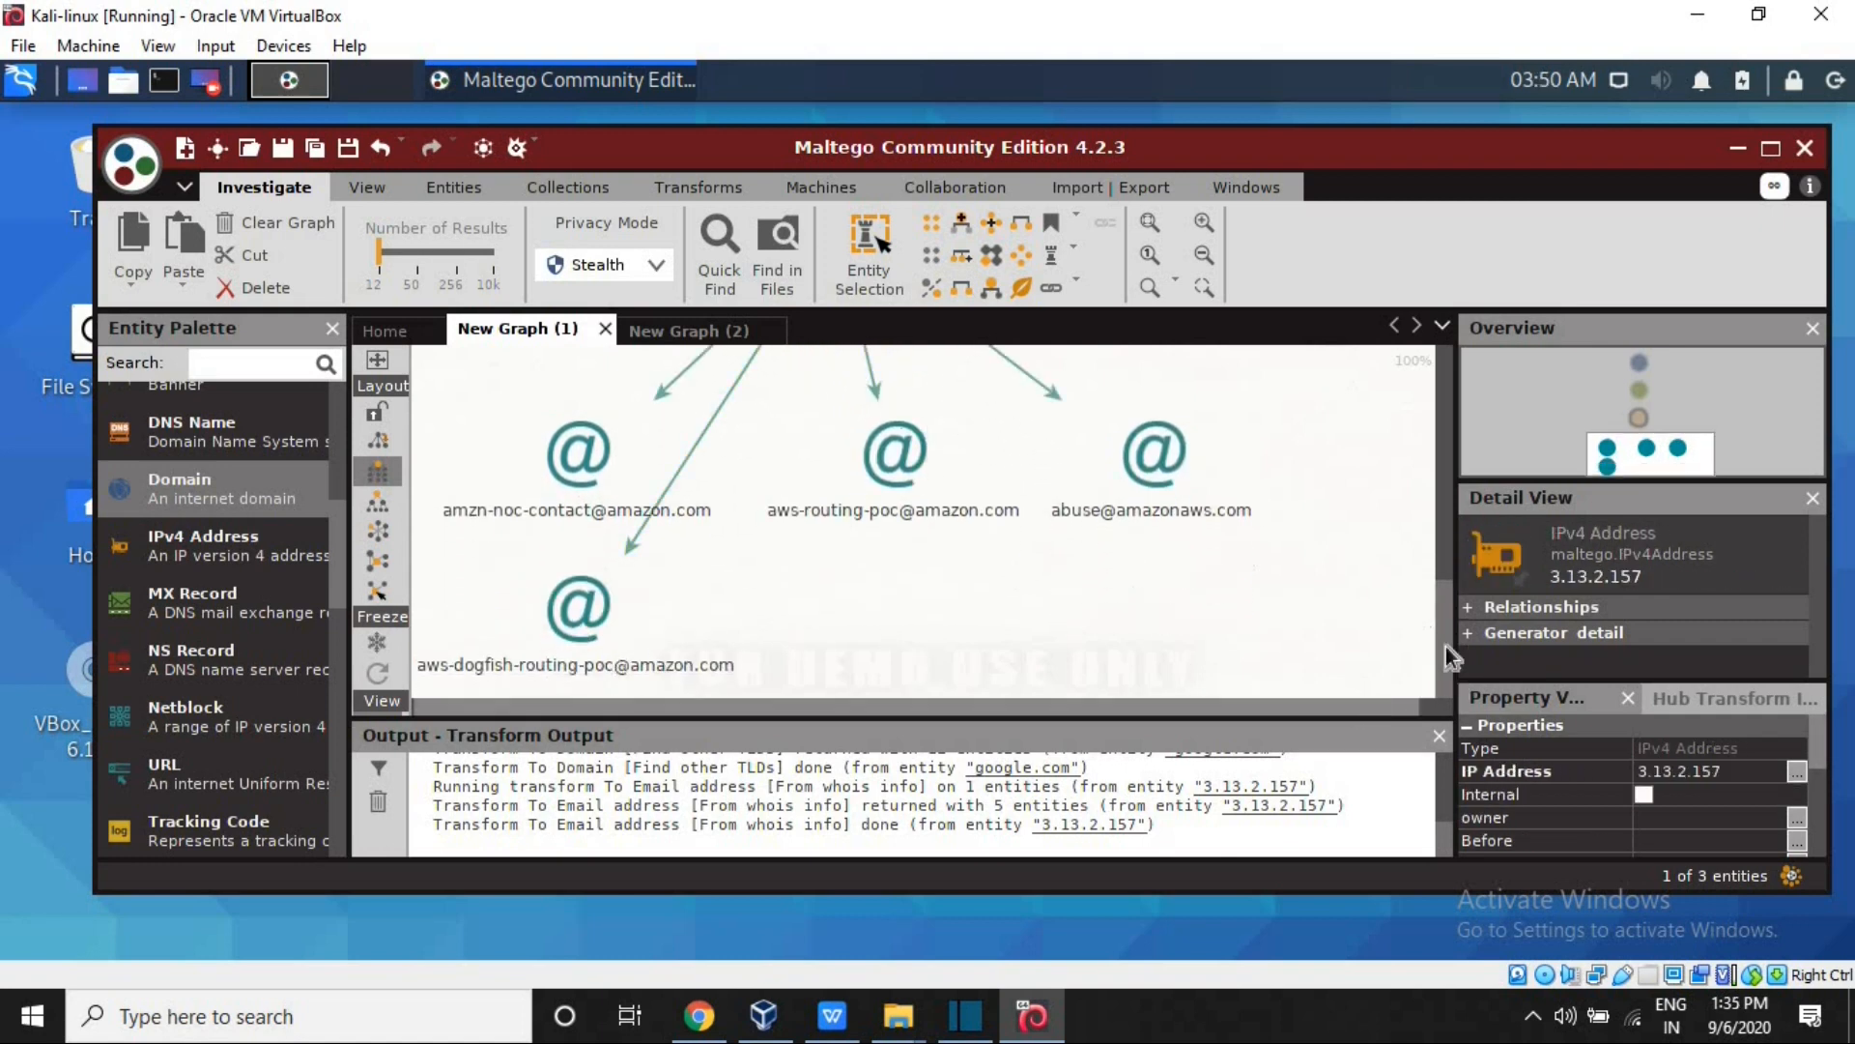
scroll(1454, 599, up, 3)
scroll(1457, 627, down, 2)
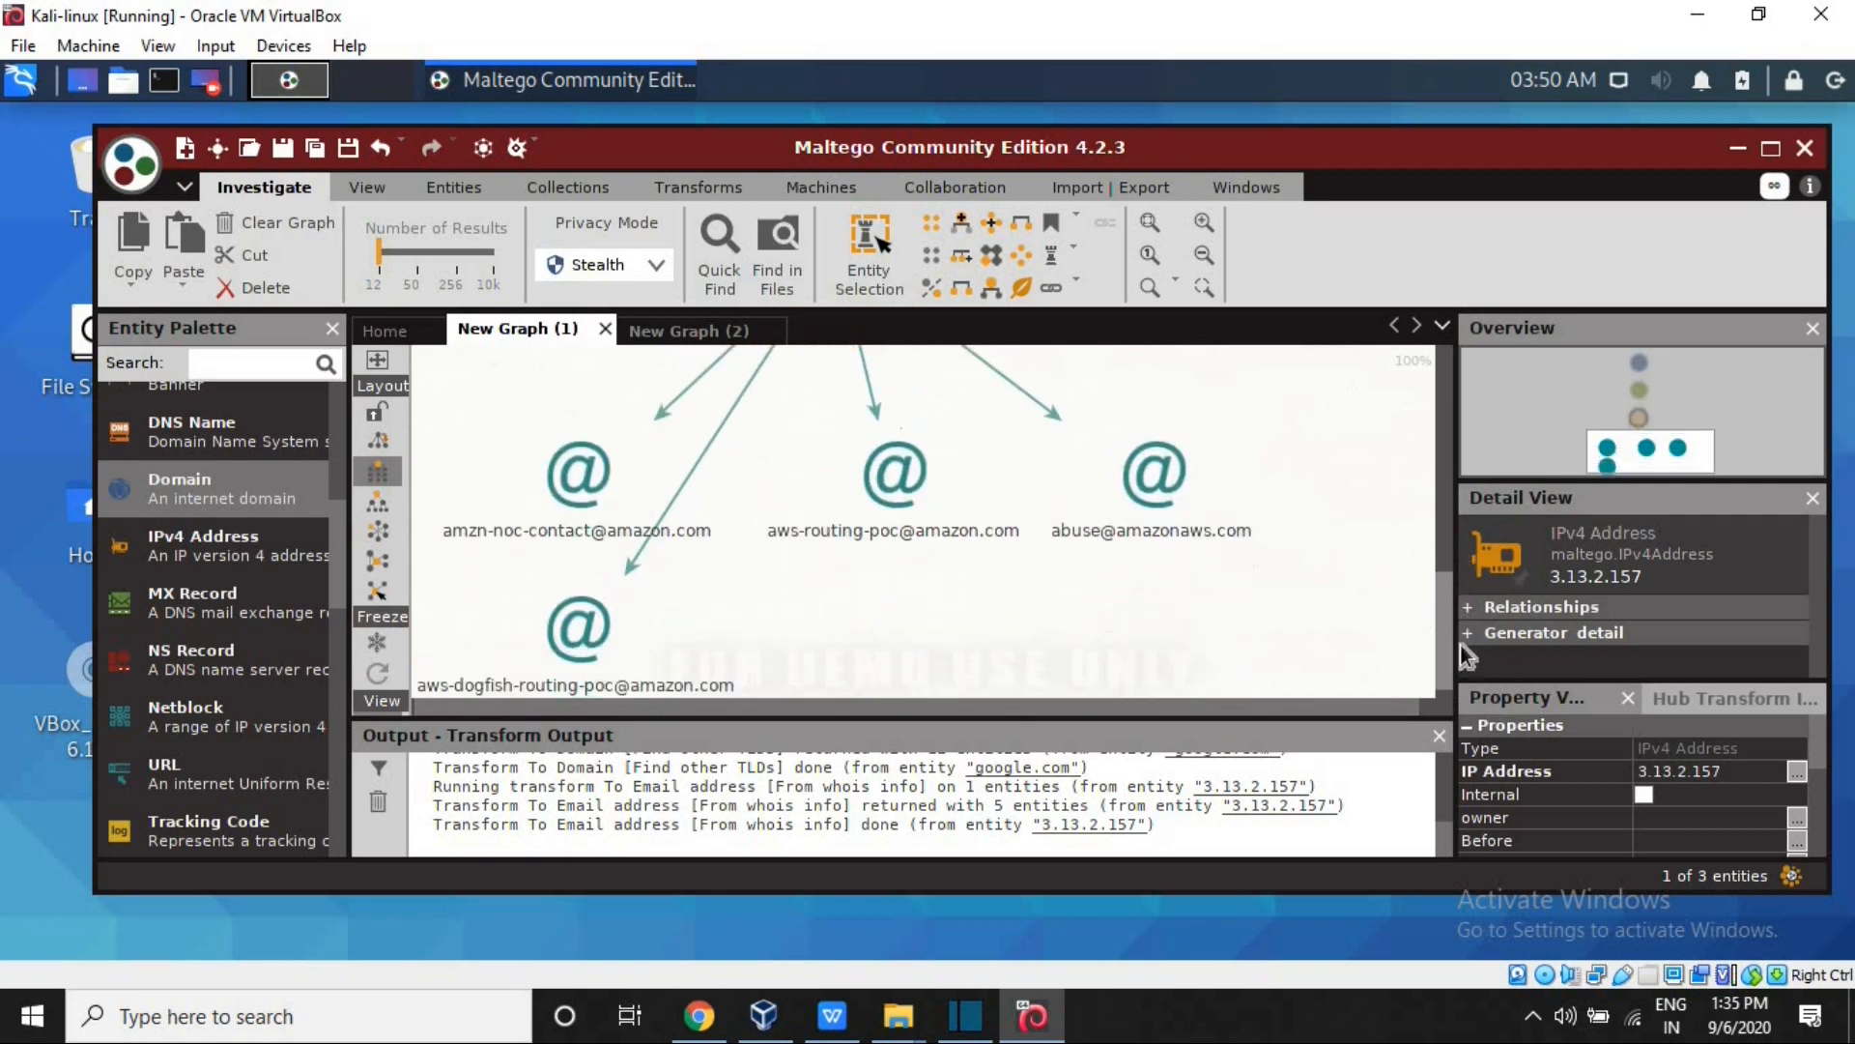
scroll(1466, 658, down, 1)
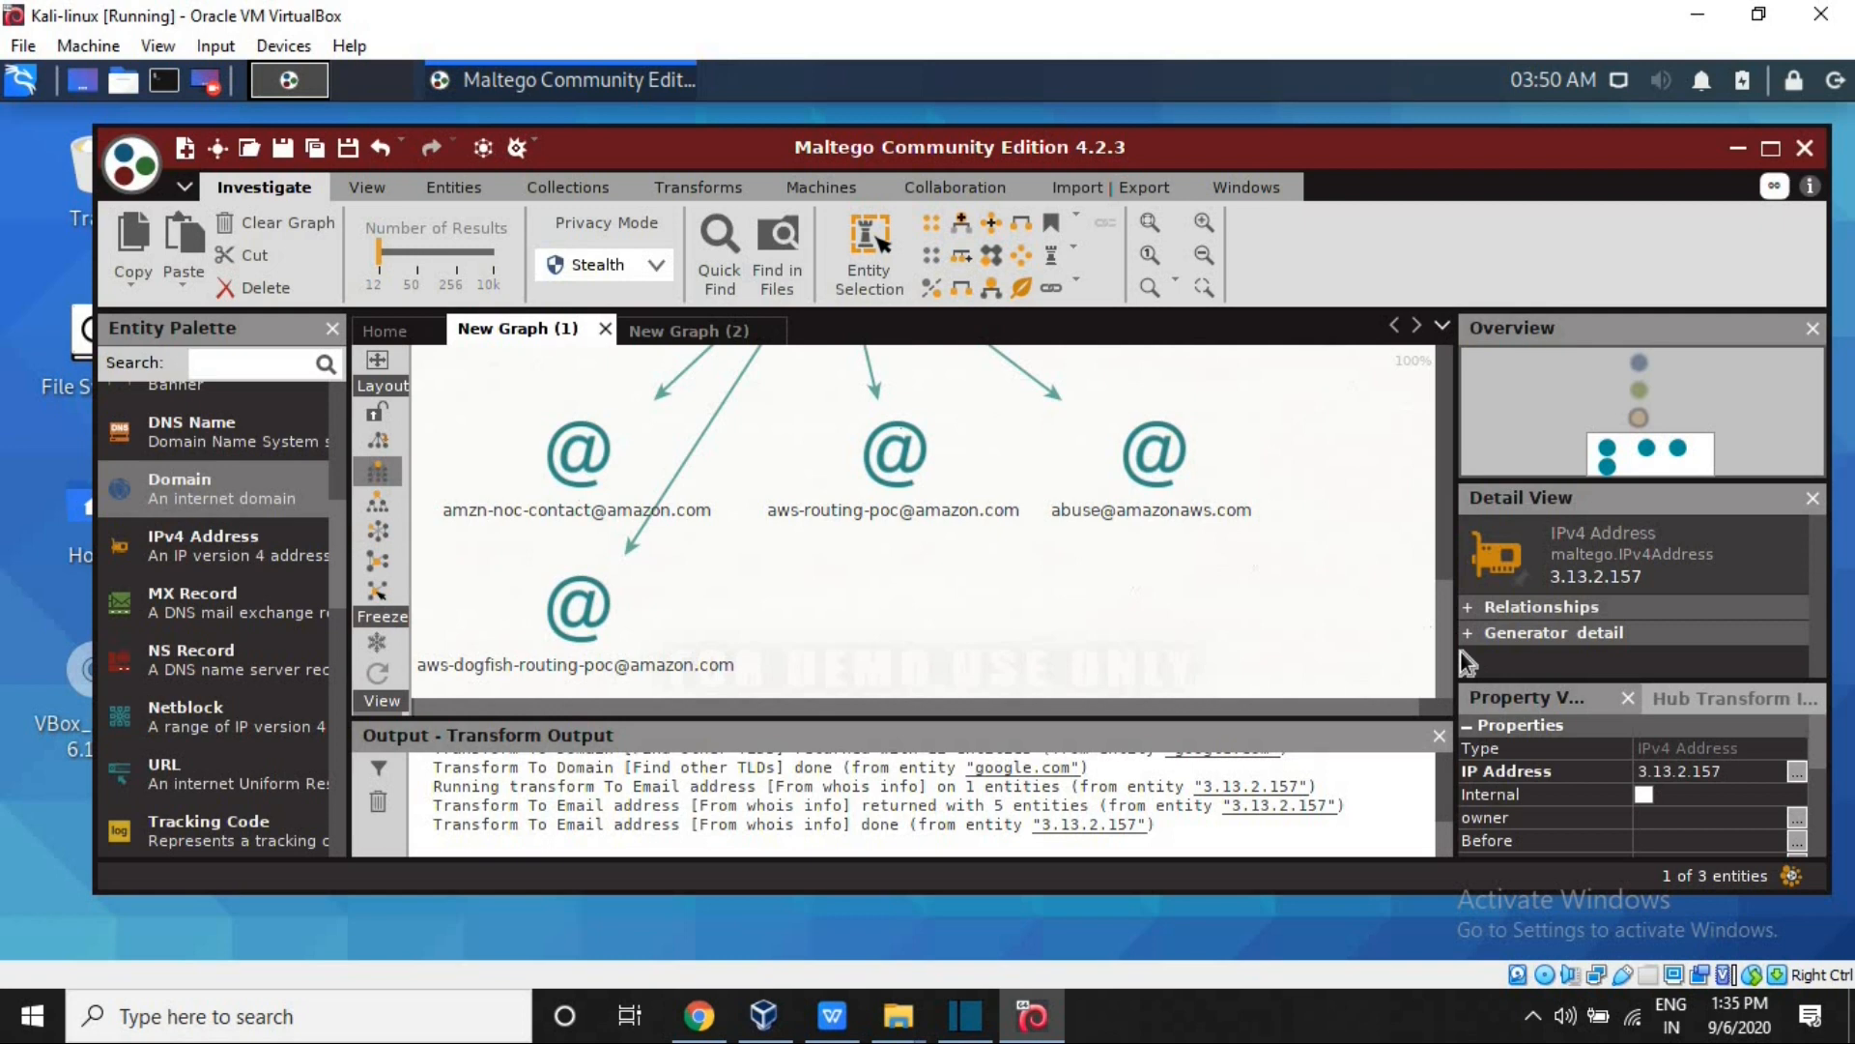
scroll(1445, 612, up, 3)
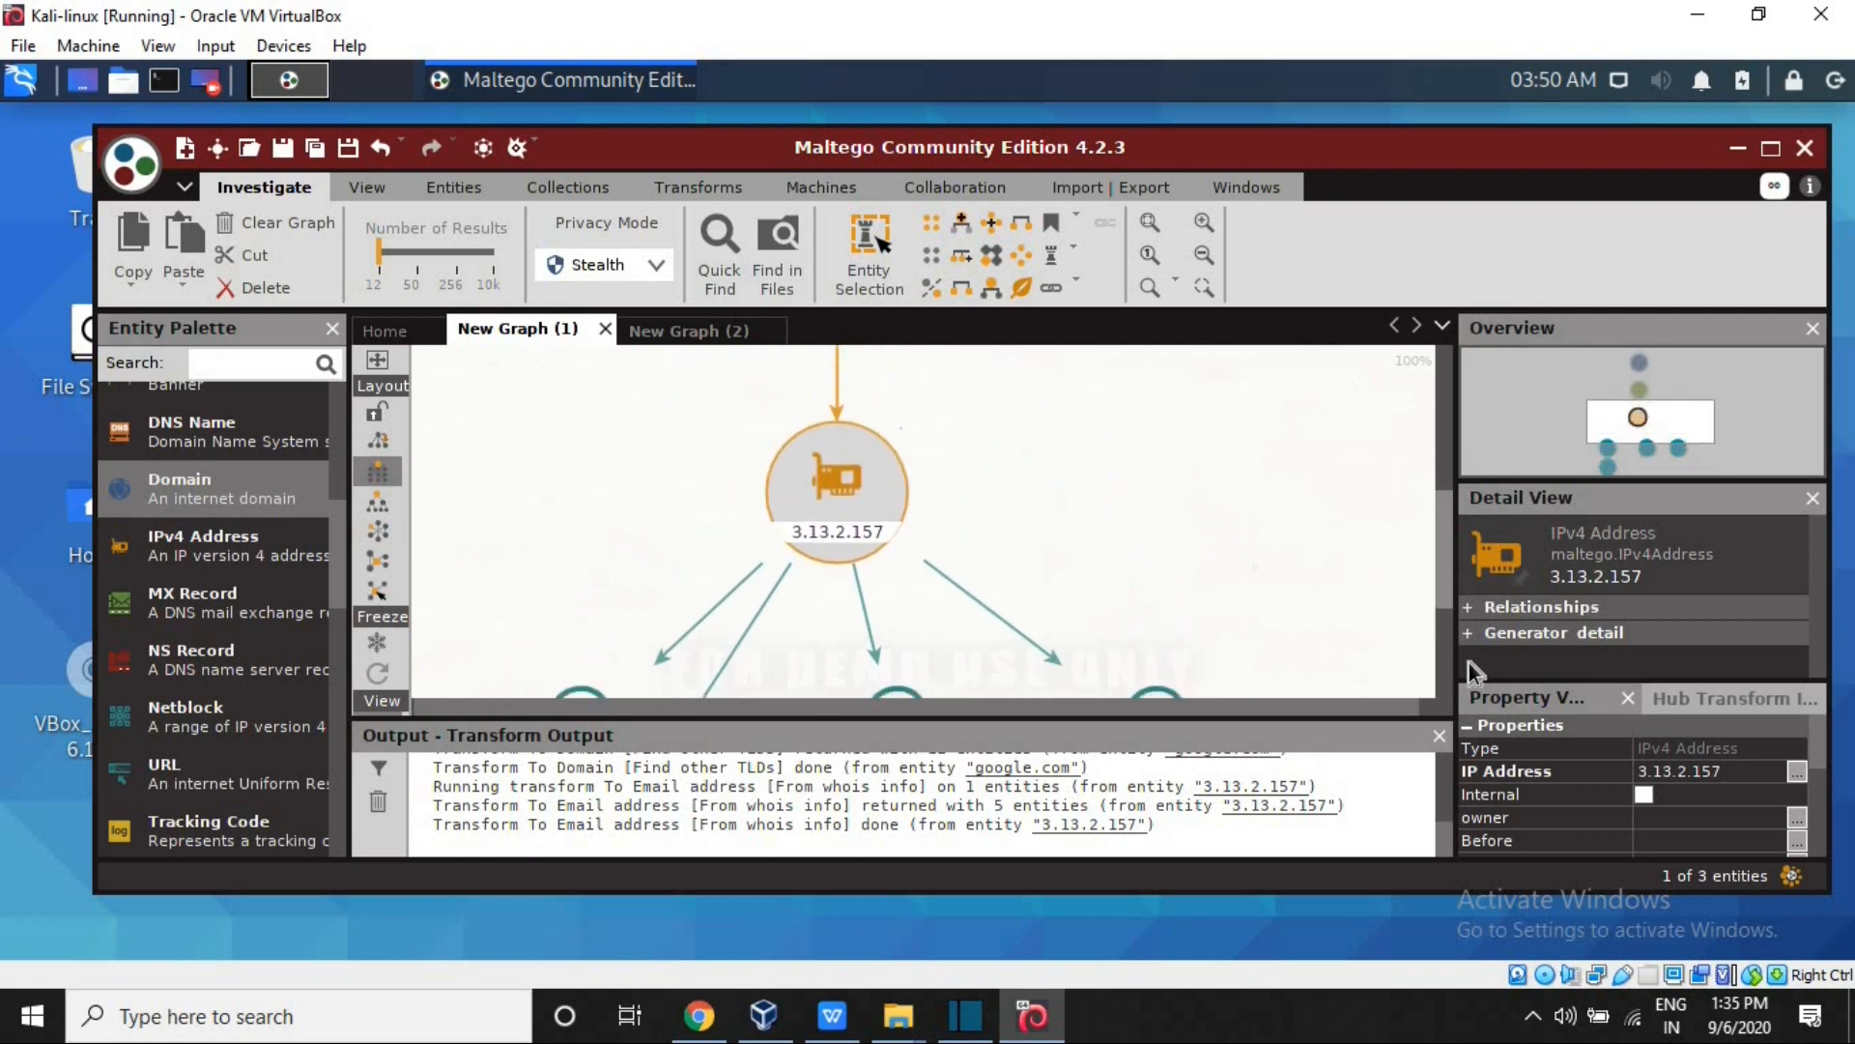
scroll(1469, 663, down, 3)
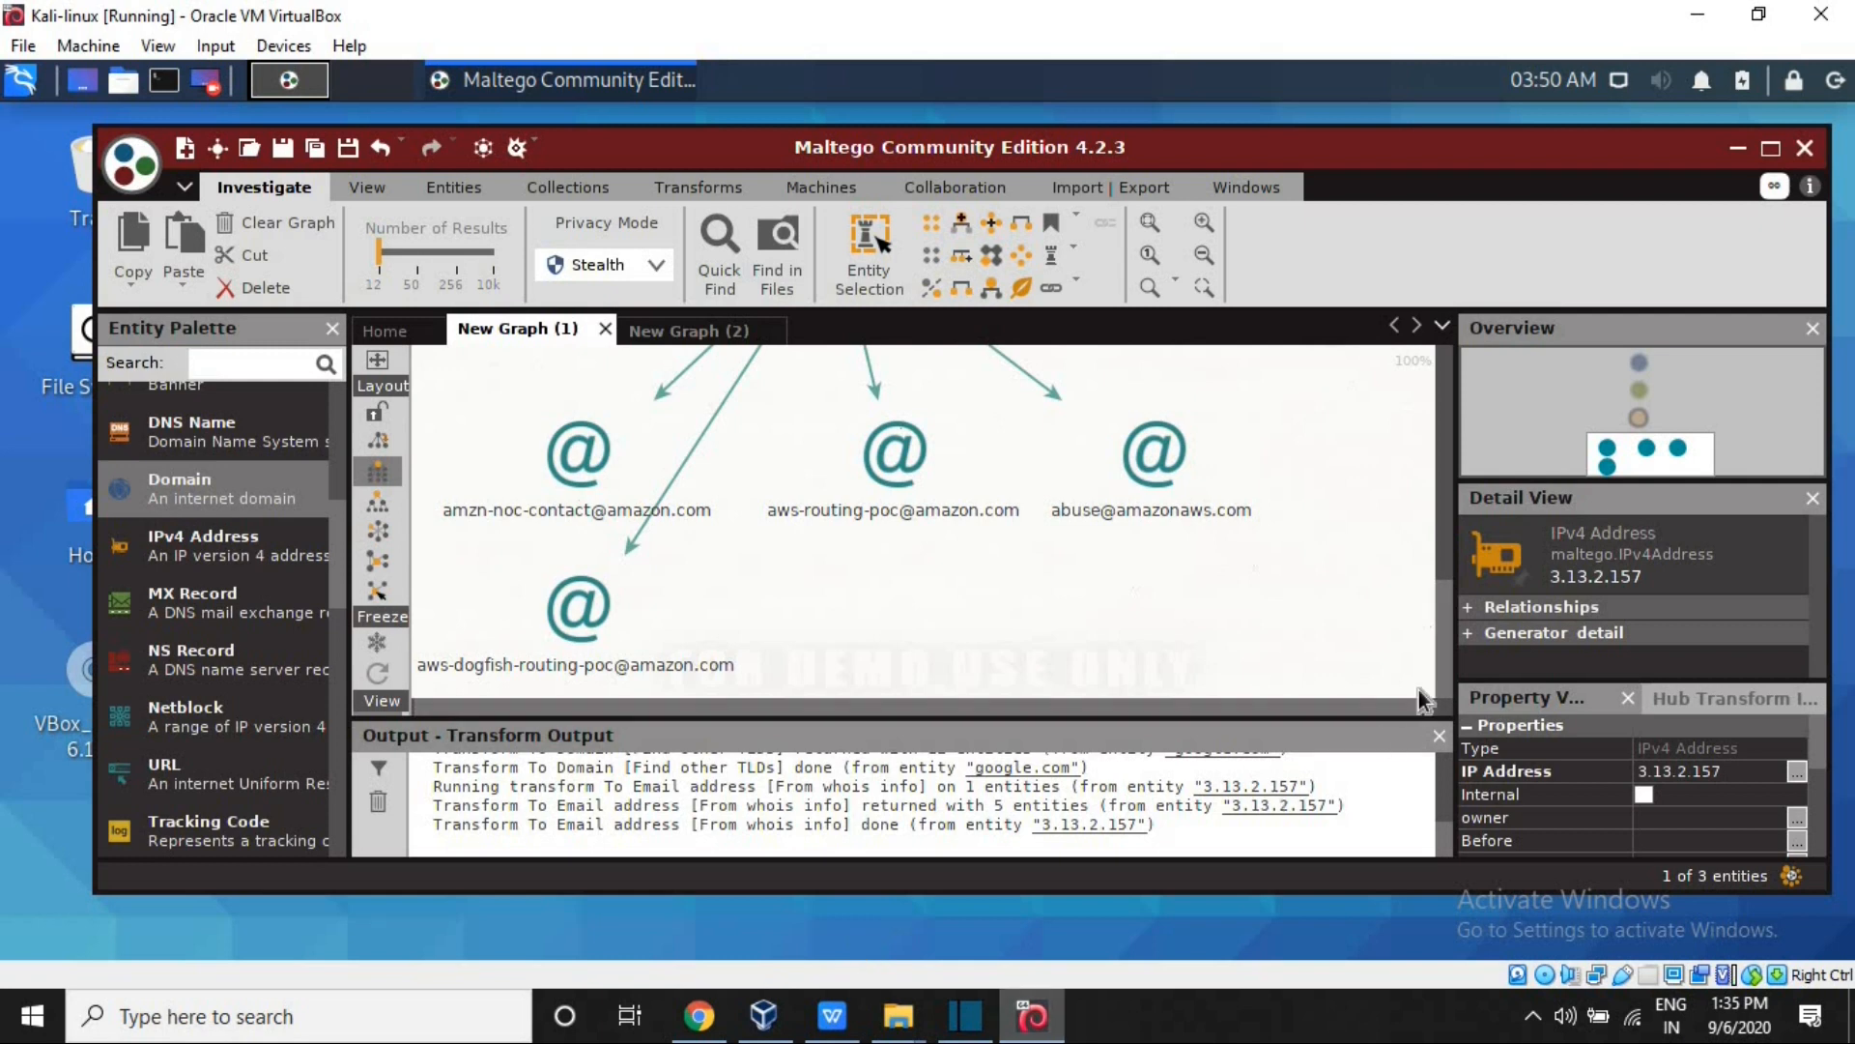
scroll(1459, 395, up, 5)
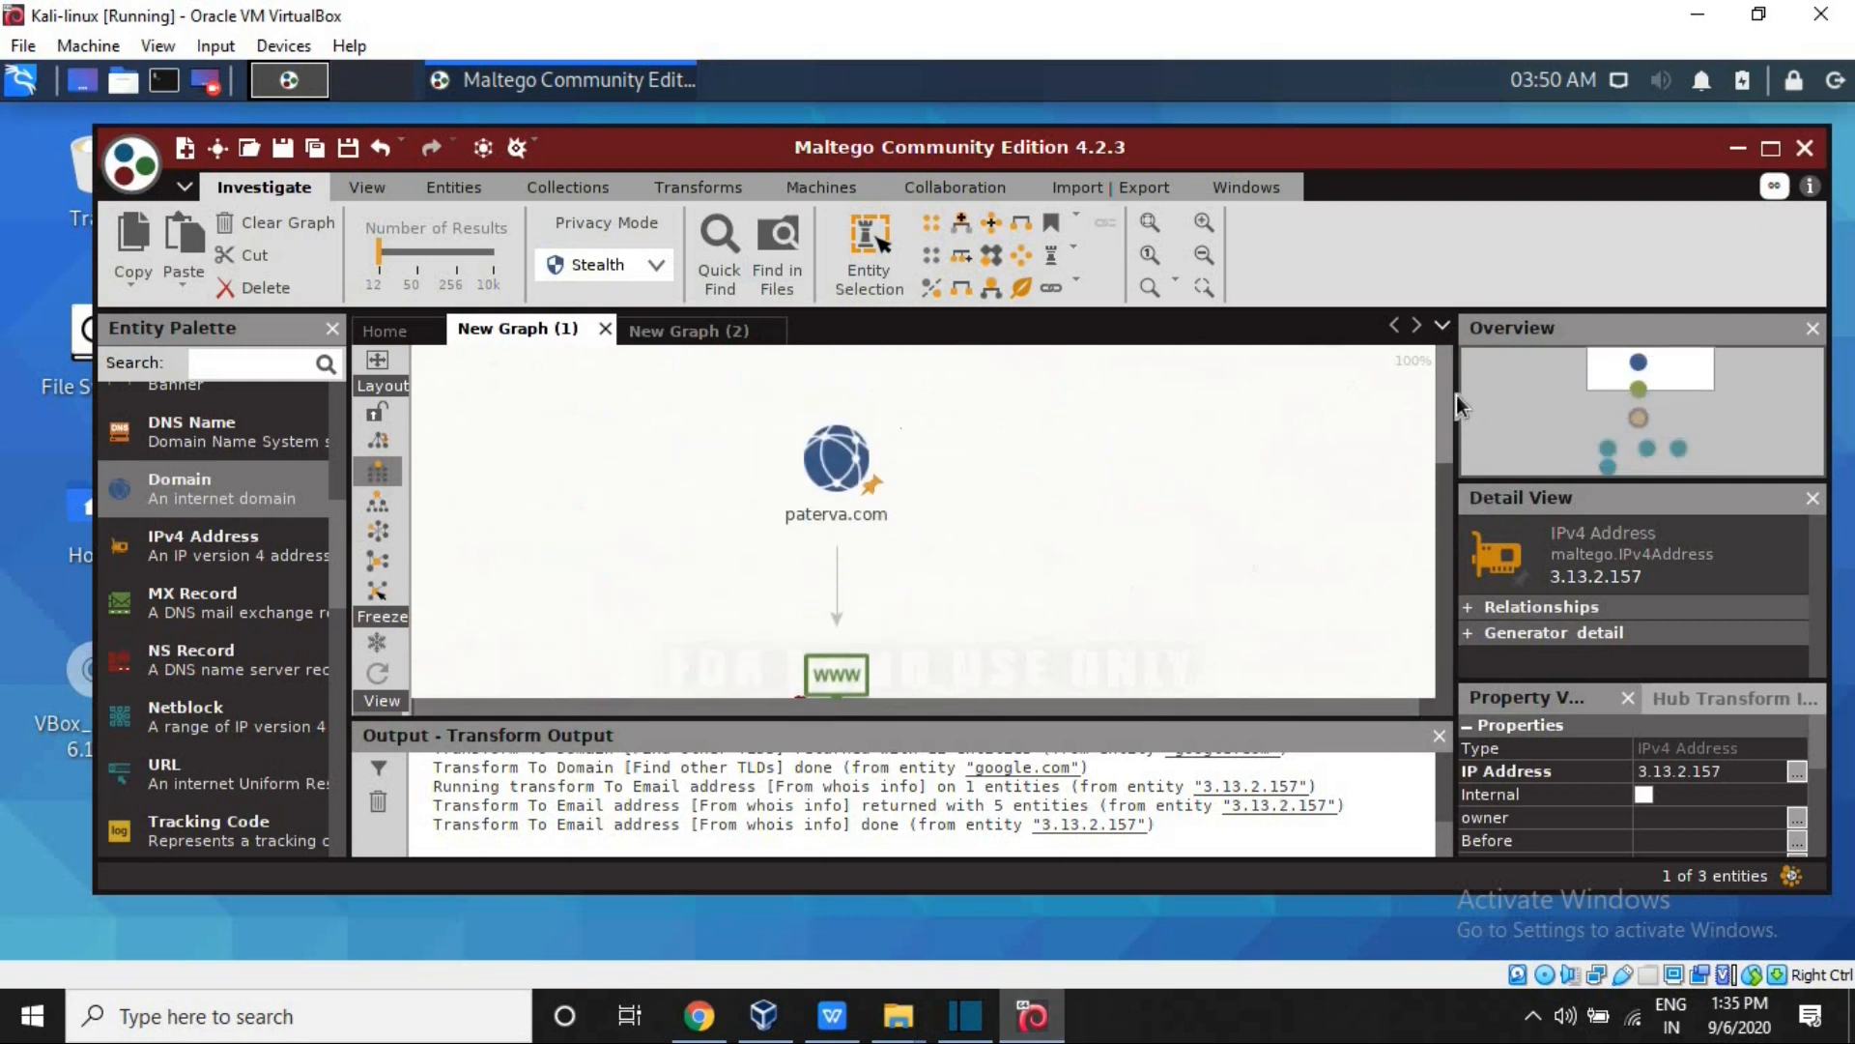
scroll(1455, 441, down, 2)
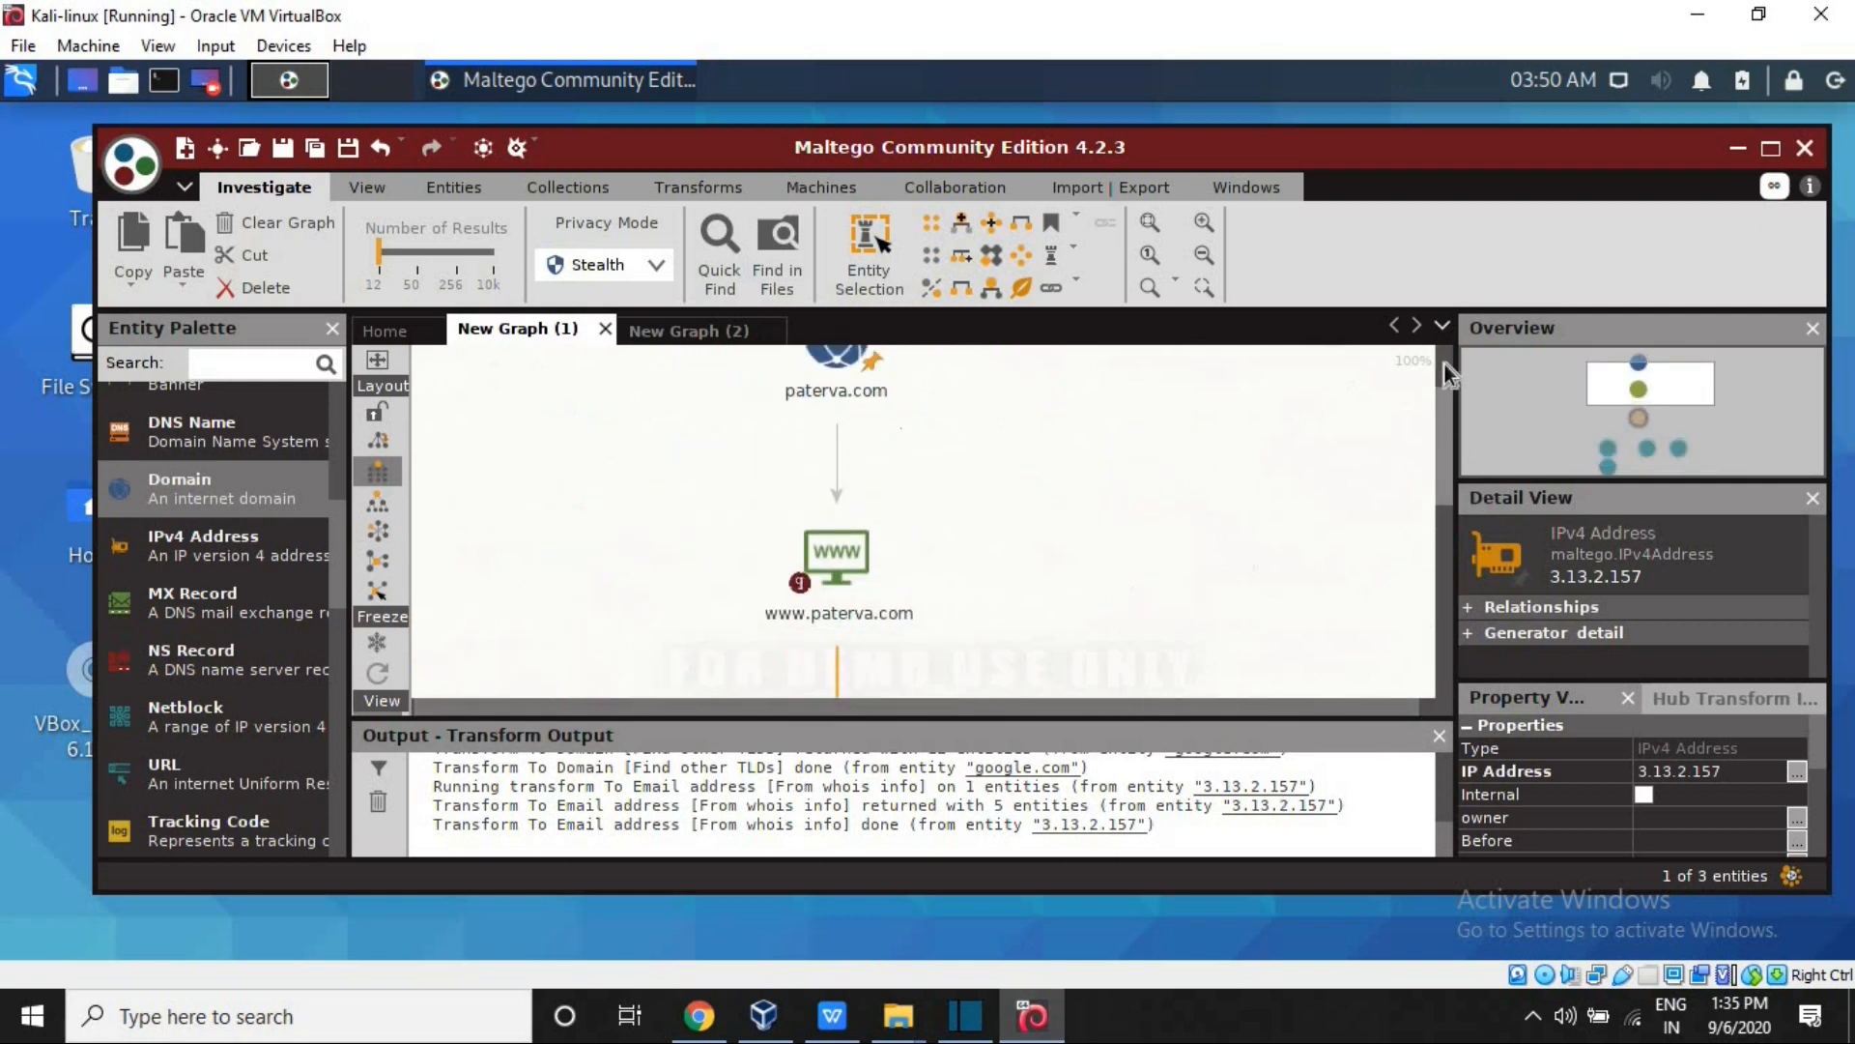
scroll(1445, 364, up, 2)
In New Graph (2), run To DNS Name - NS on google.com to add ns1–ns4.google.com.
click(691, 329)
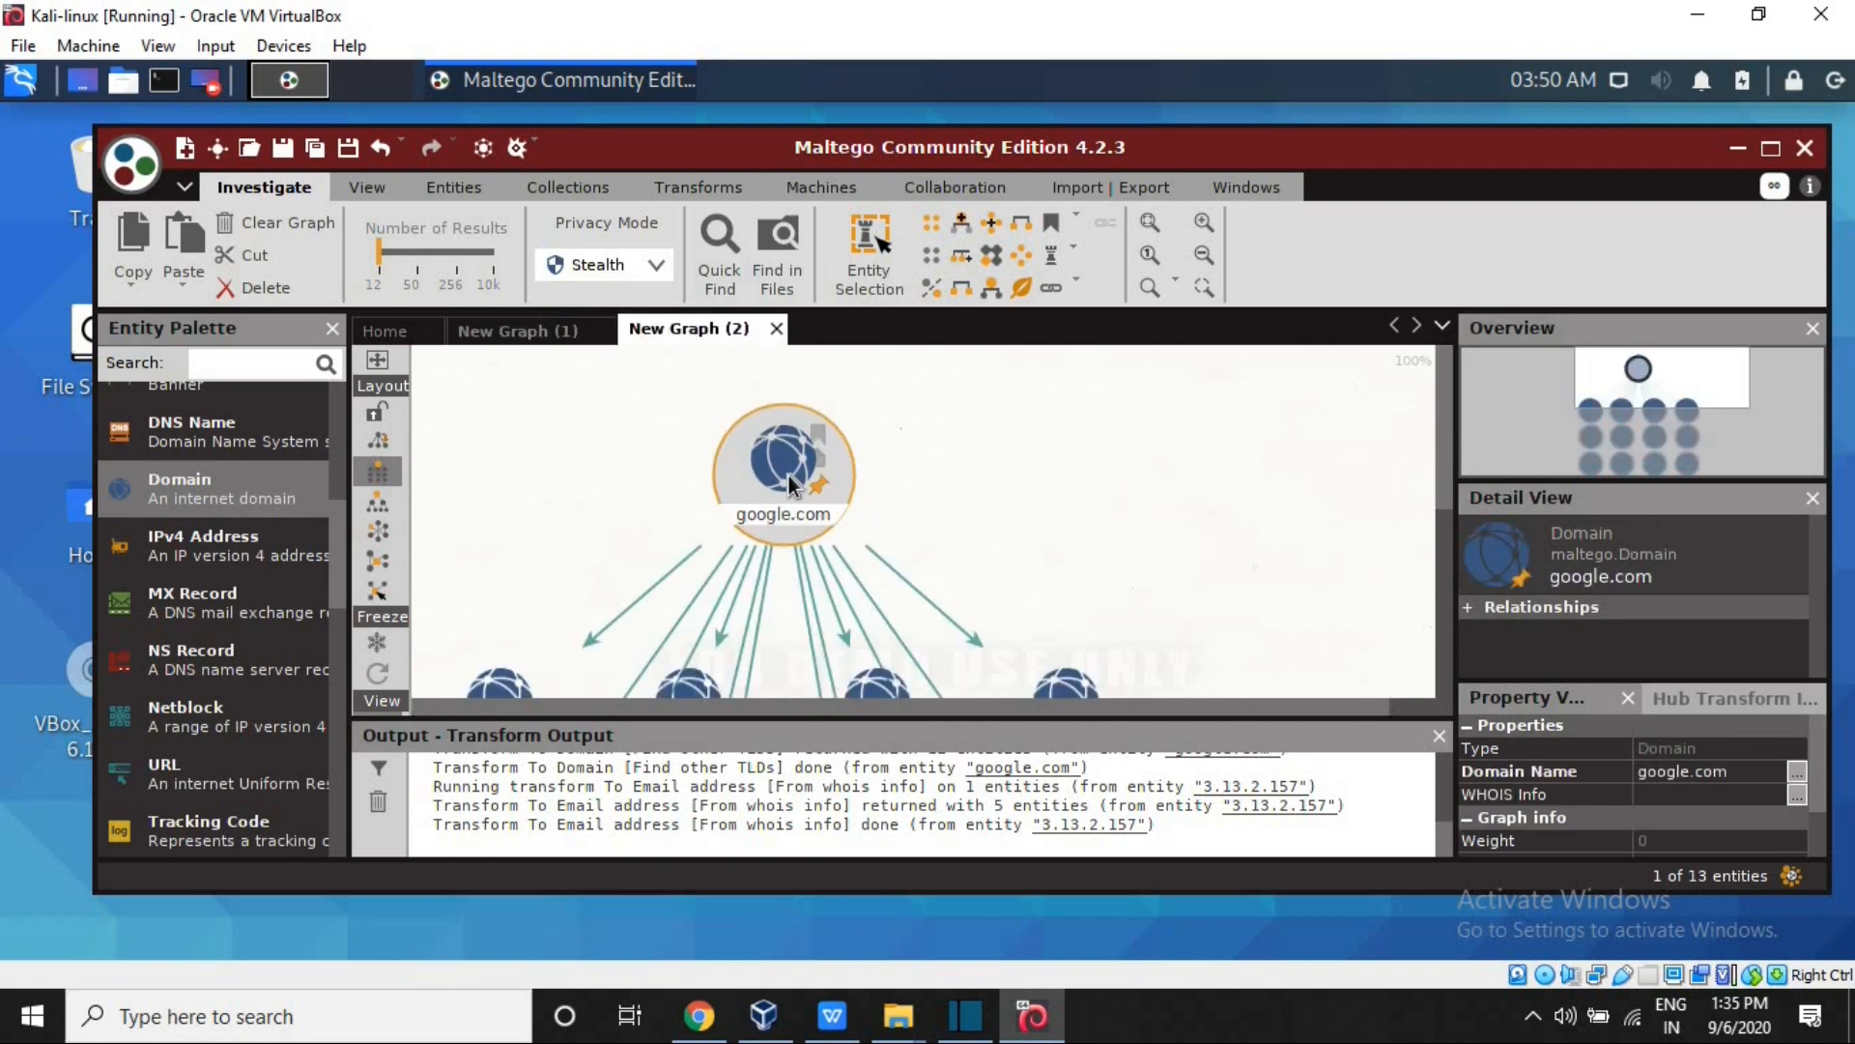
right_click(788, 476)
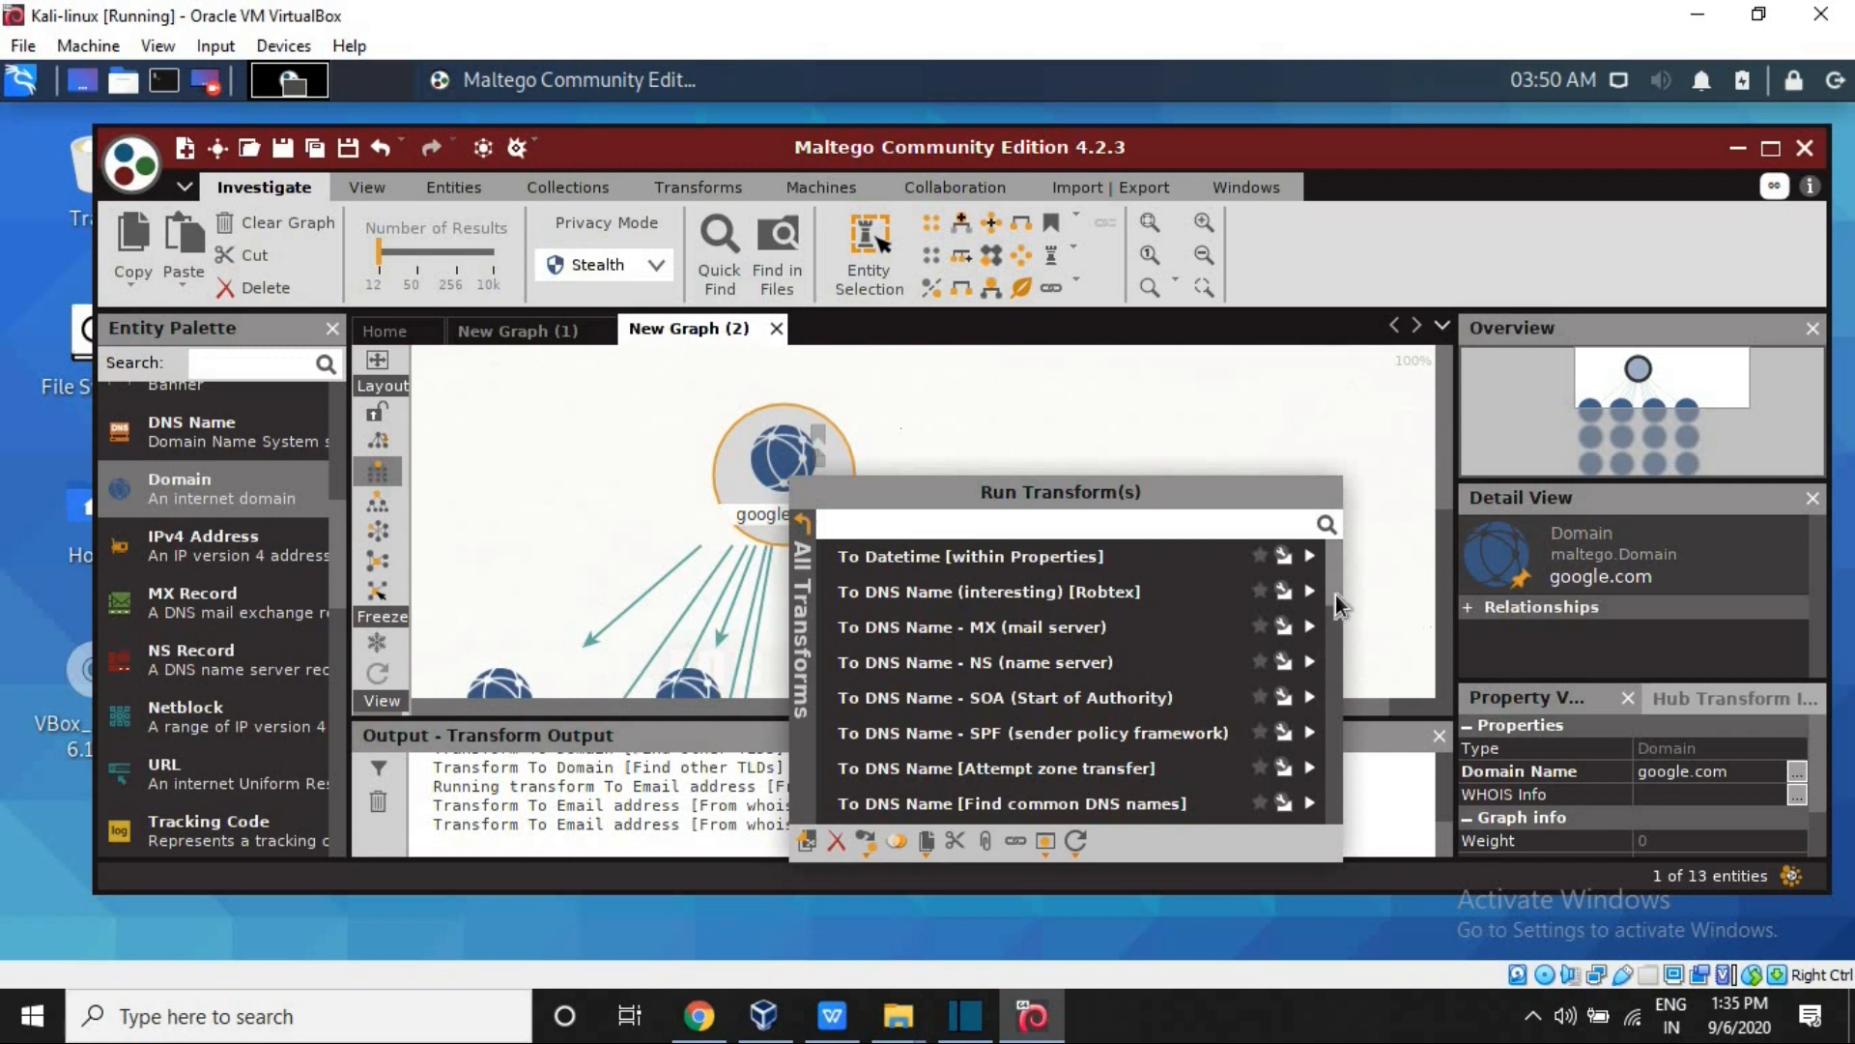
scroll(1335, 595, down, 1)
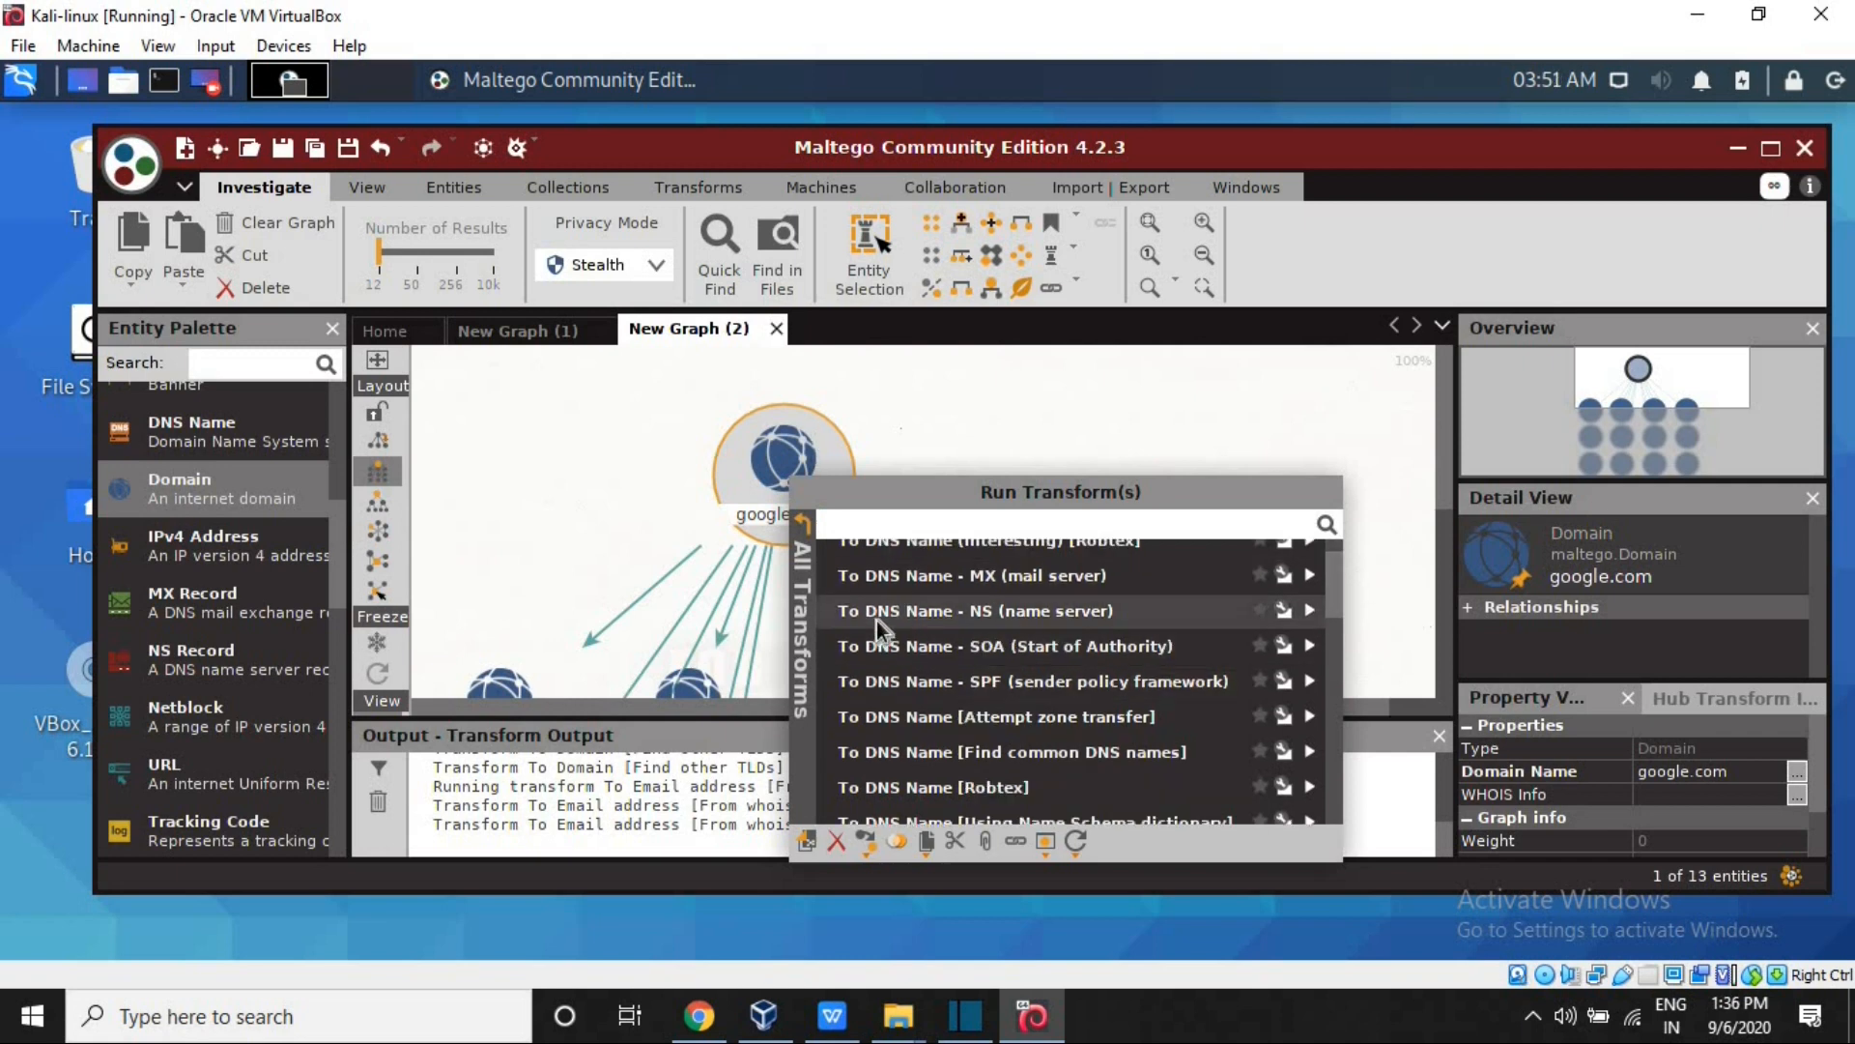
click(1028, 612)
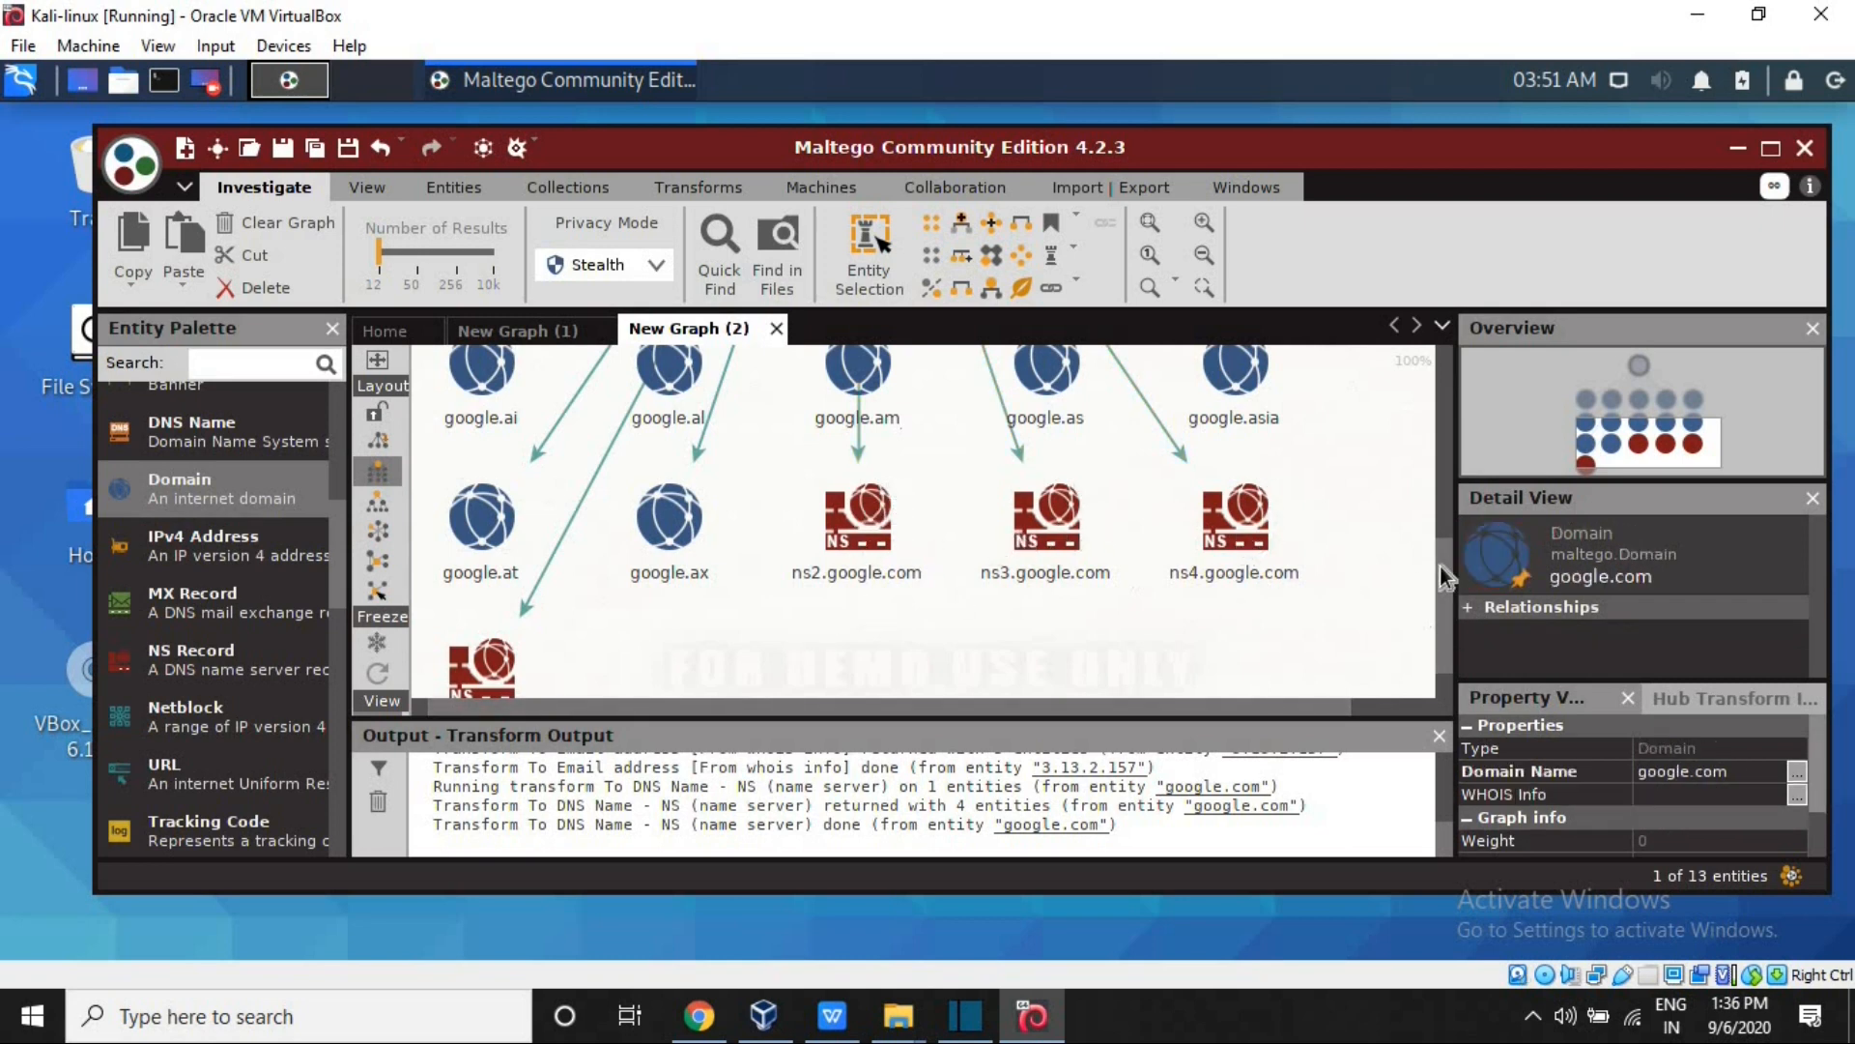
drag(1445, 563, 1450, 588)
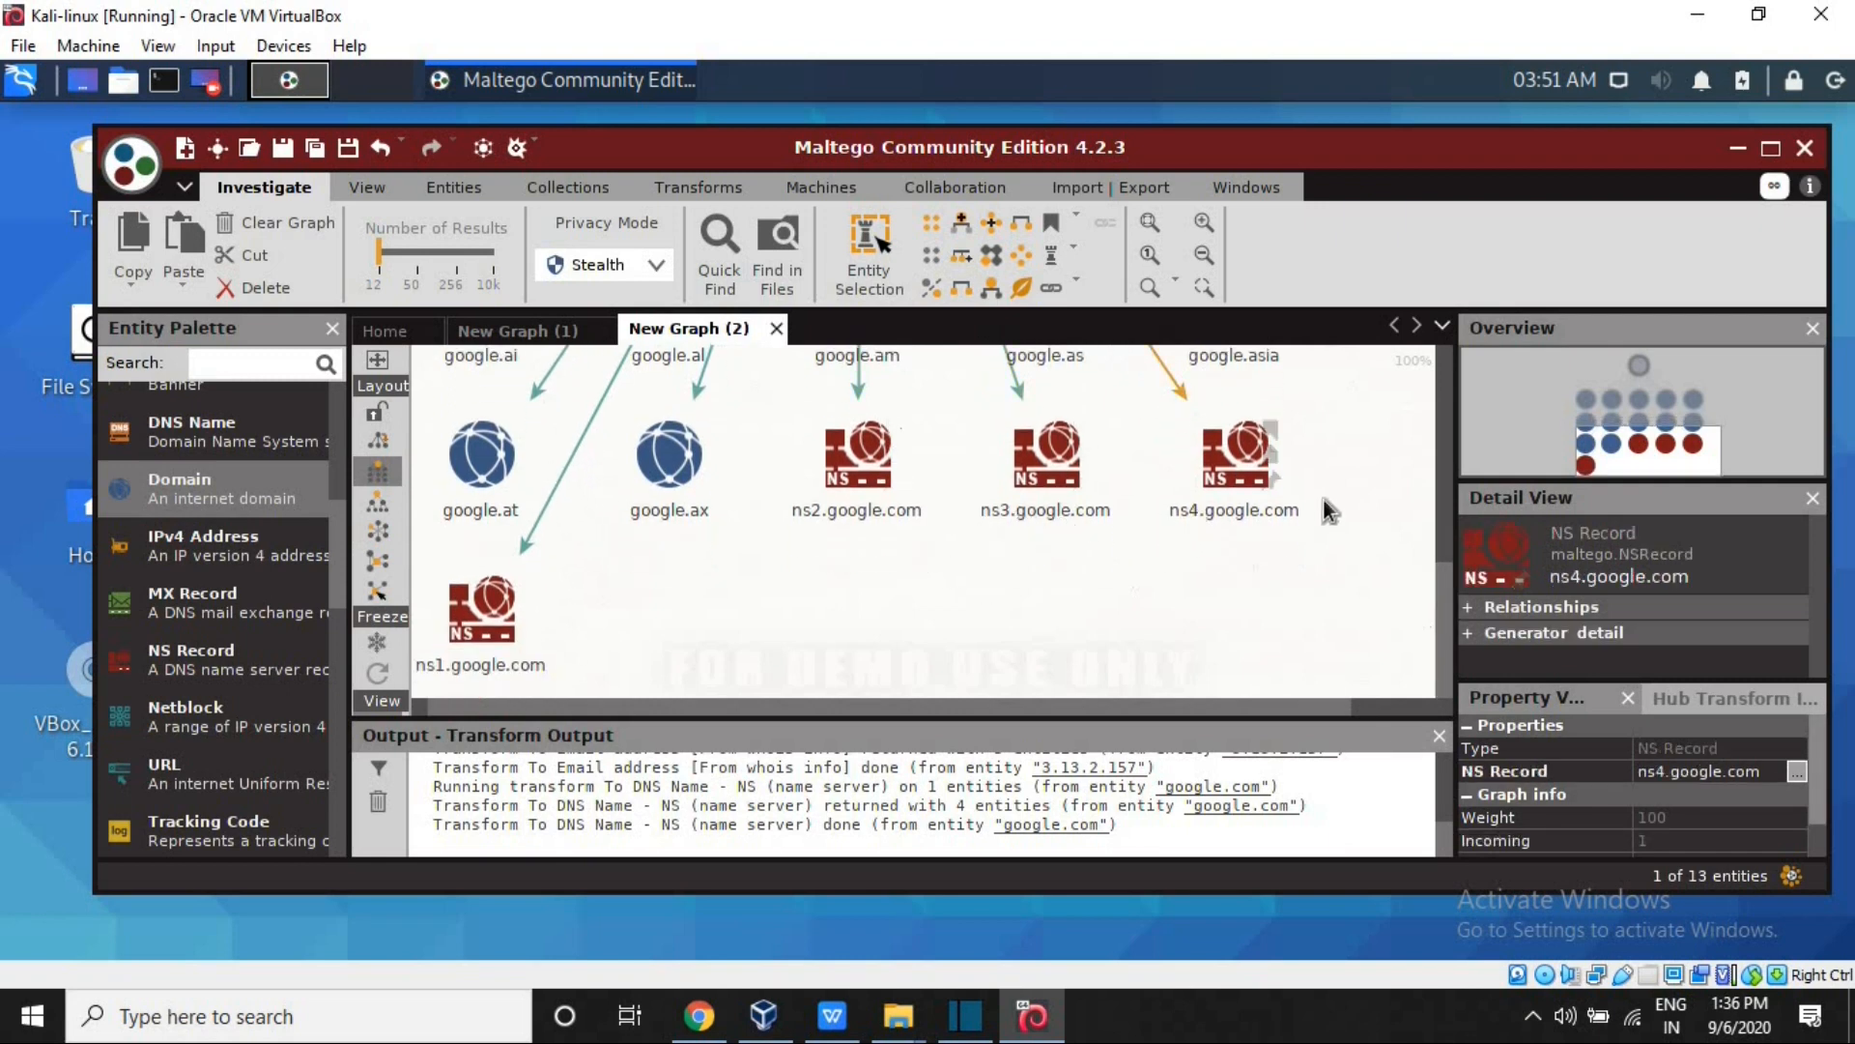
drag(519, 699, 766, 733)
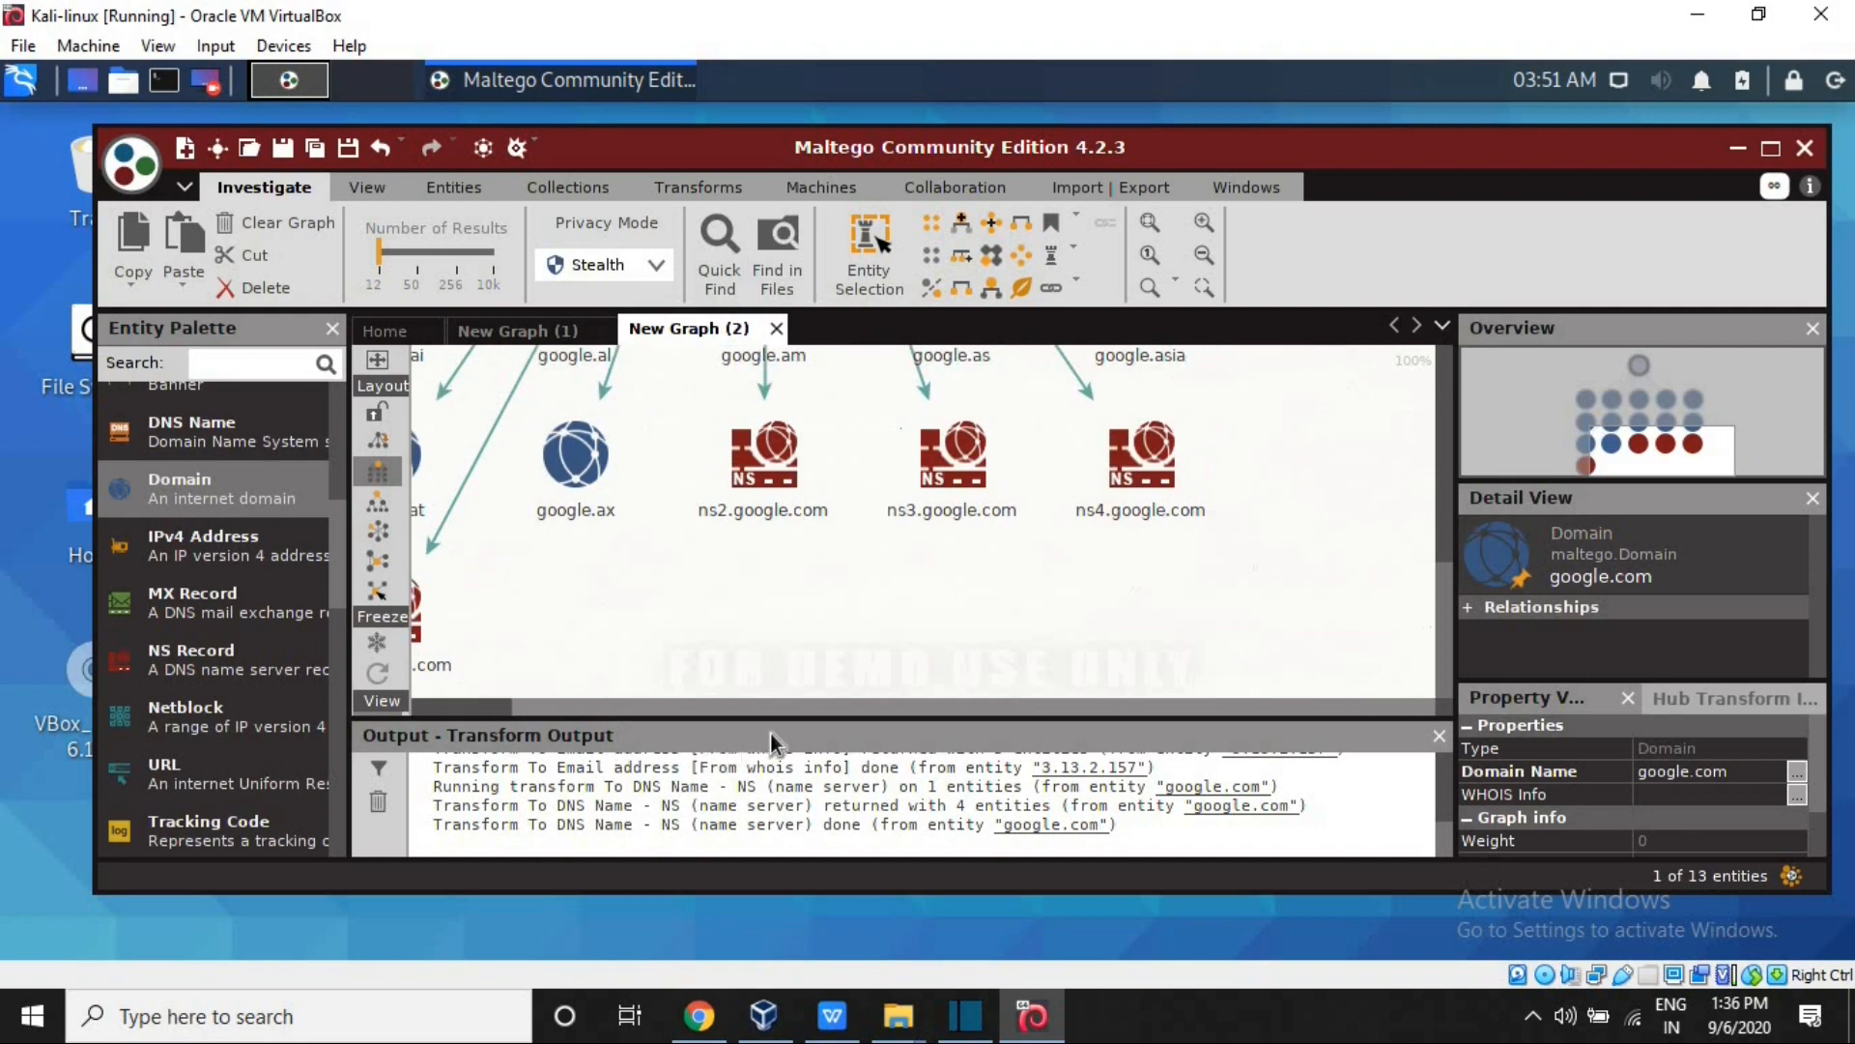
drag(1439, 610, 1448, 713)
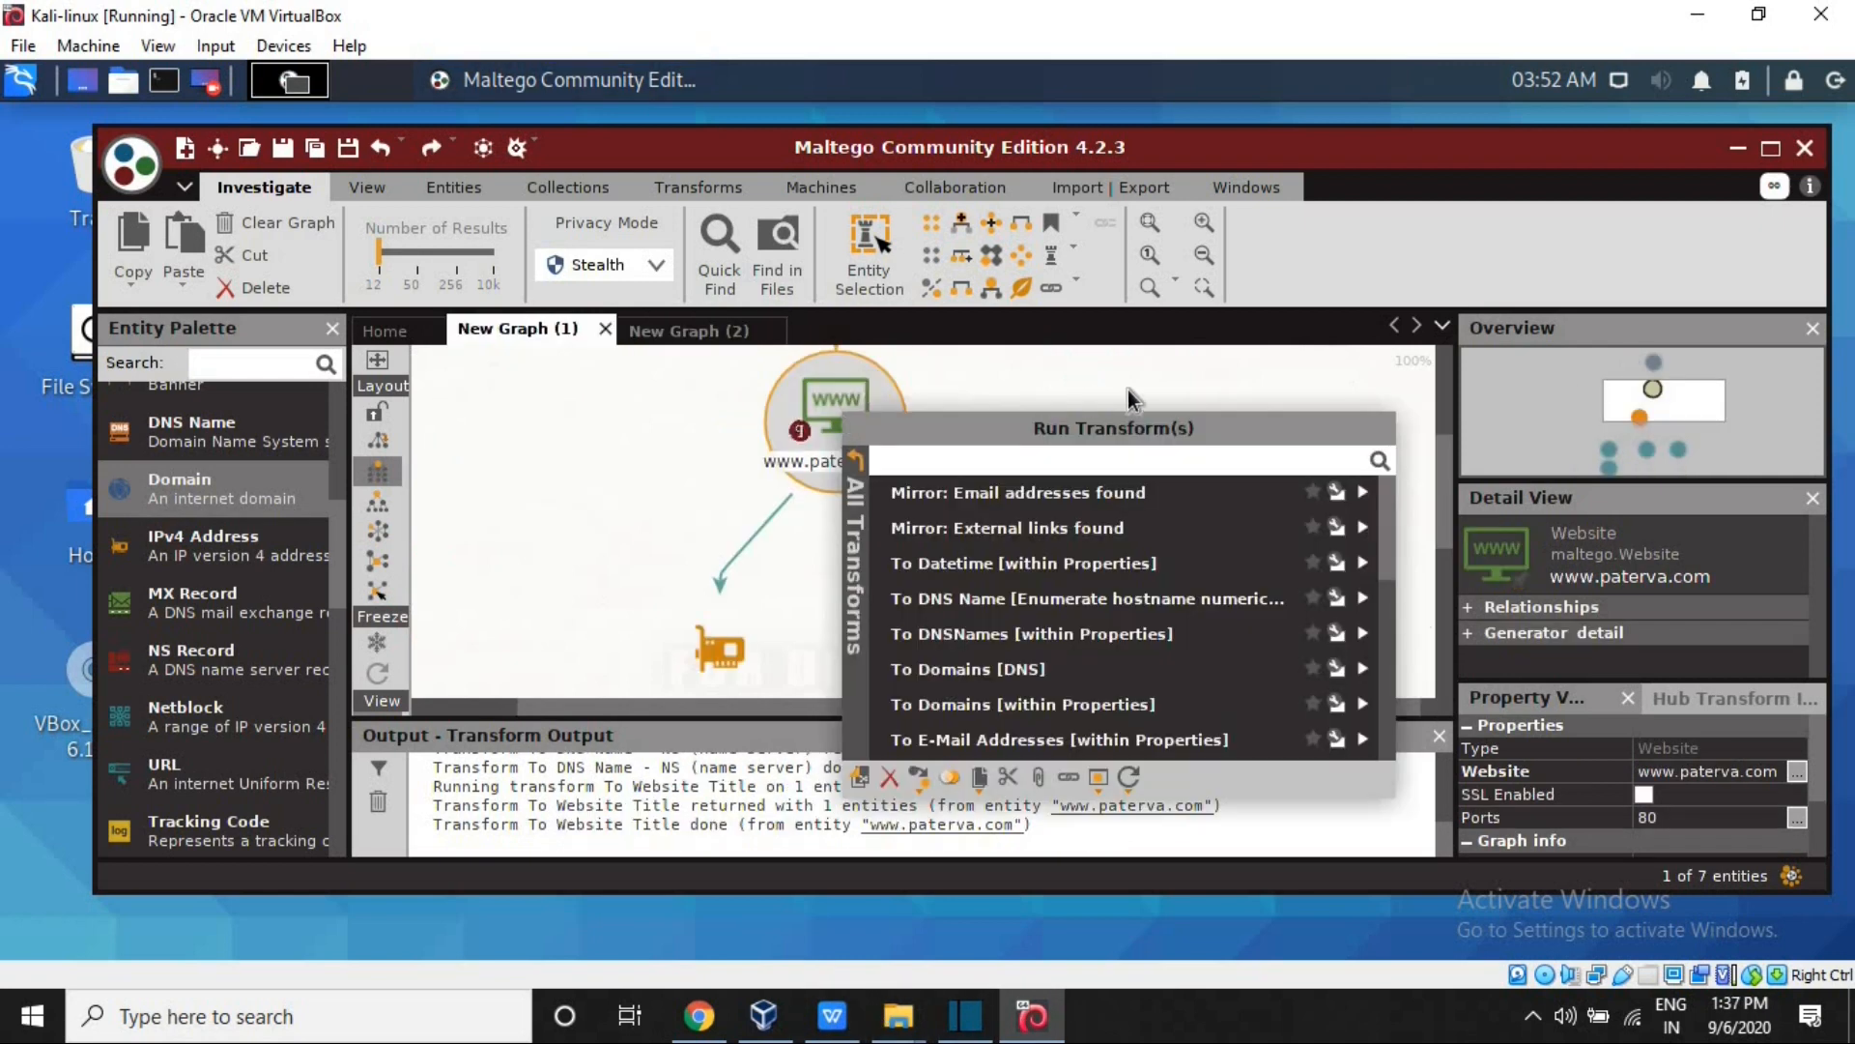
key(Escape)
mouse_move(832, 434)
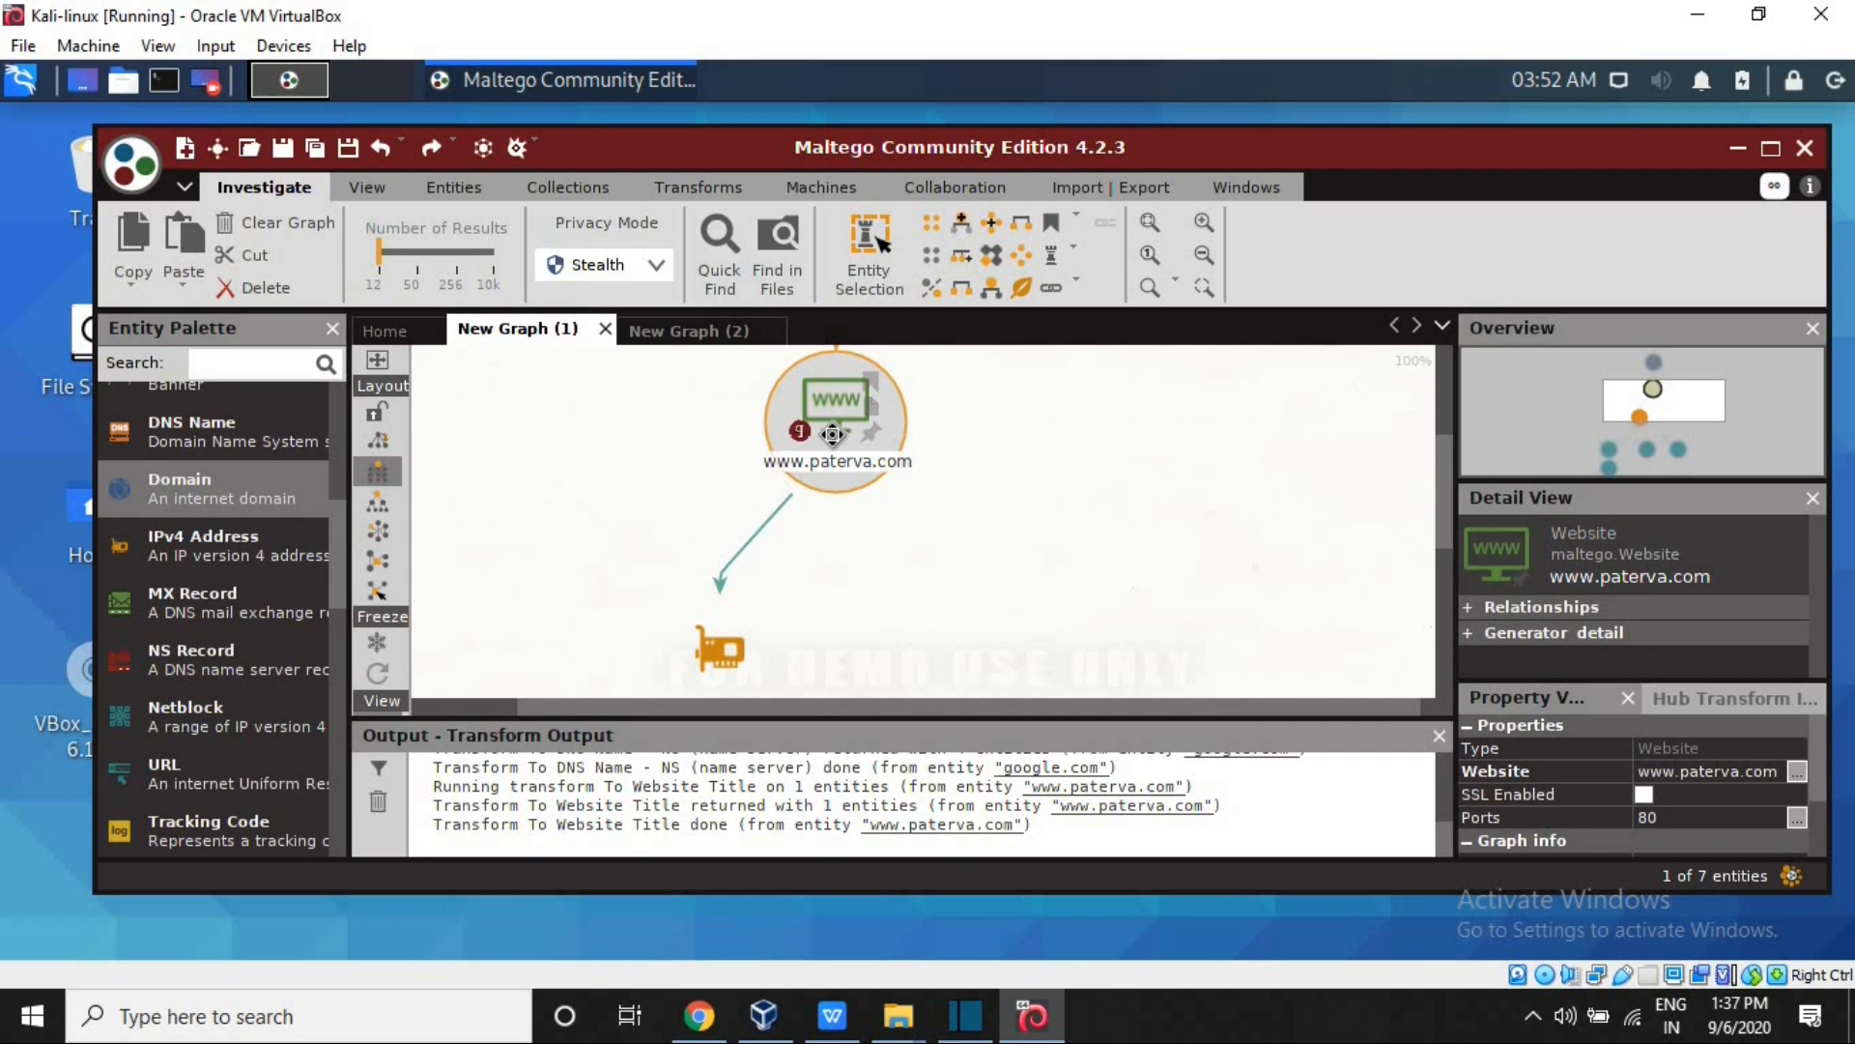
right_click(833, 434)
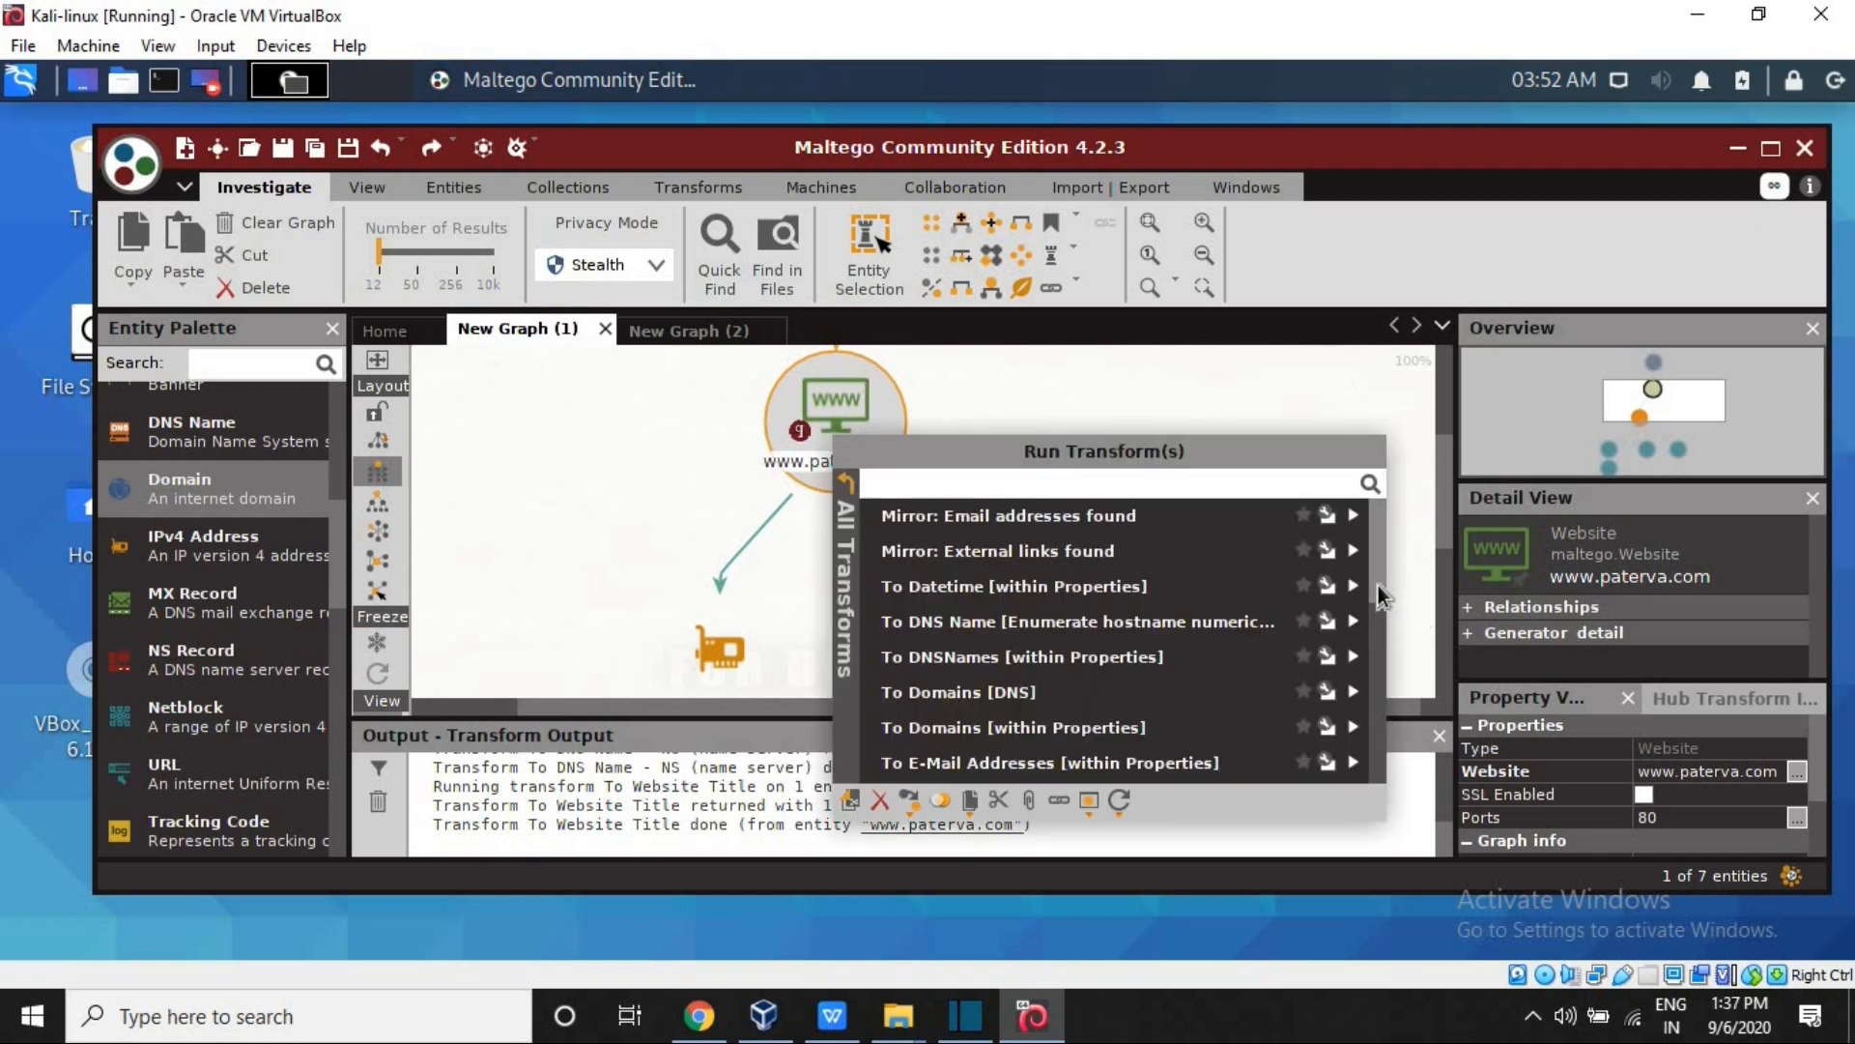
drag(1378, 586, 1393, 779)
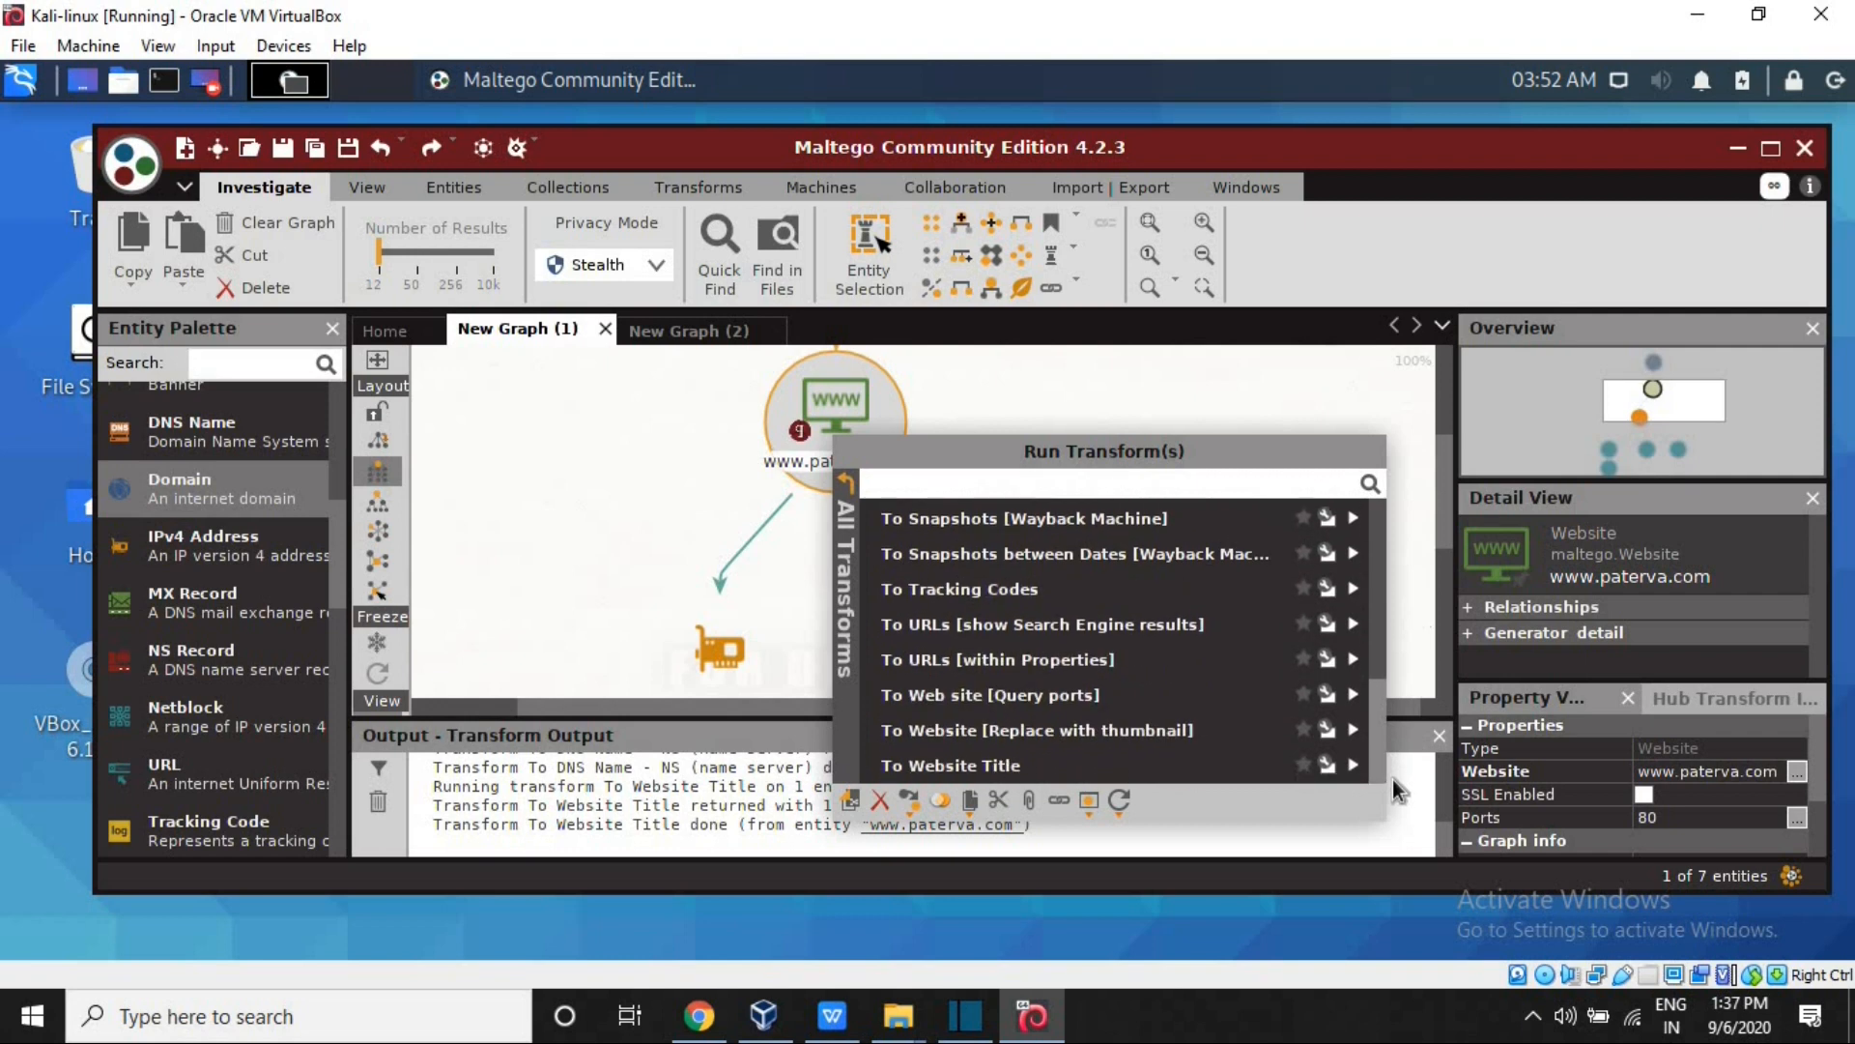
click(1100, 761)
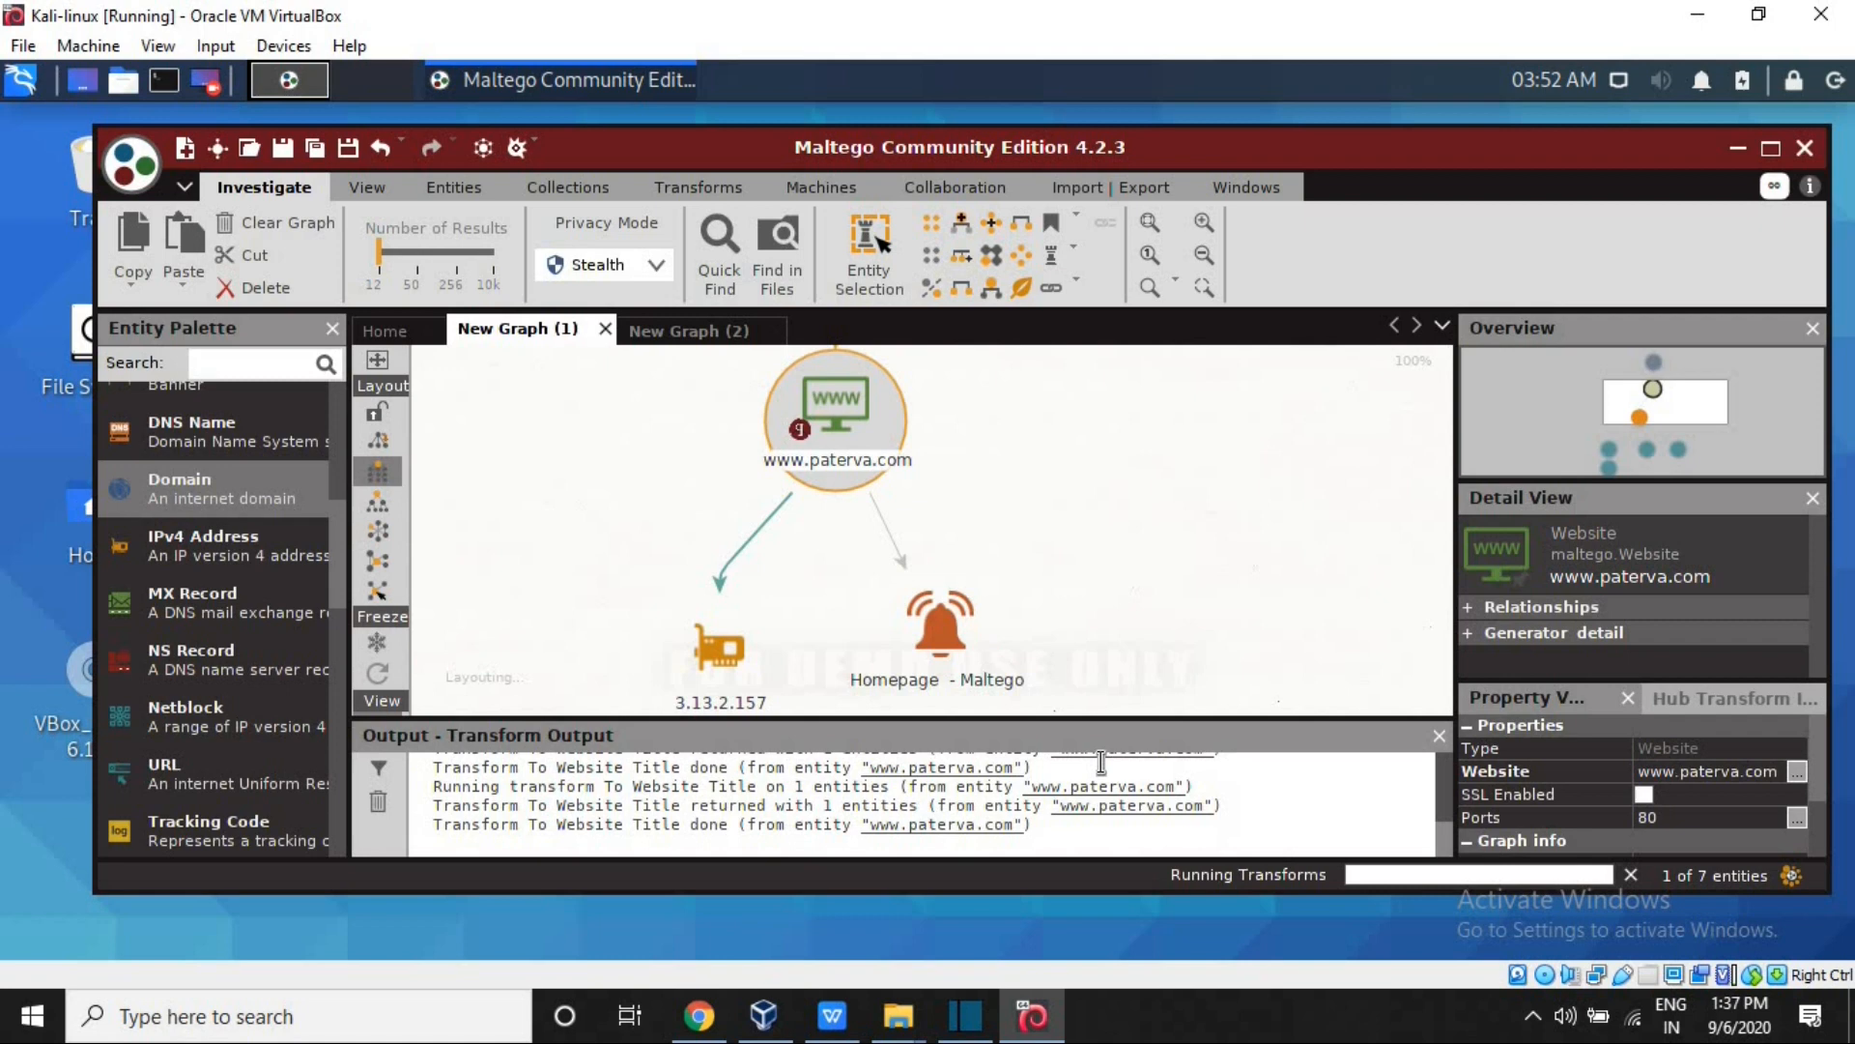
drag(1442, 504, 1445, 538)
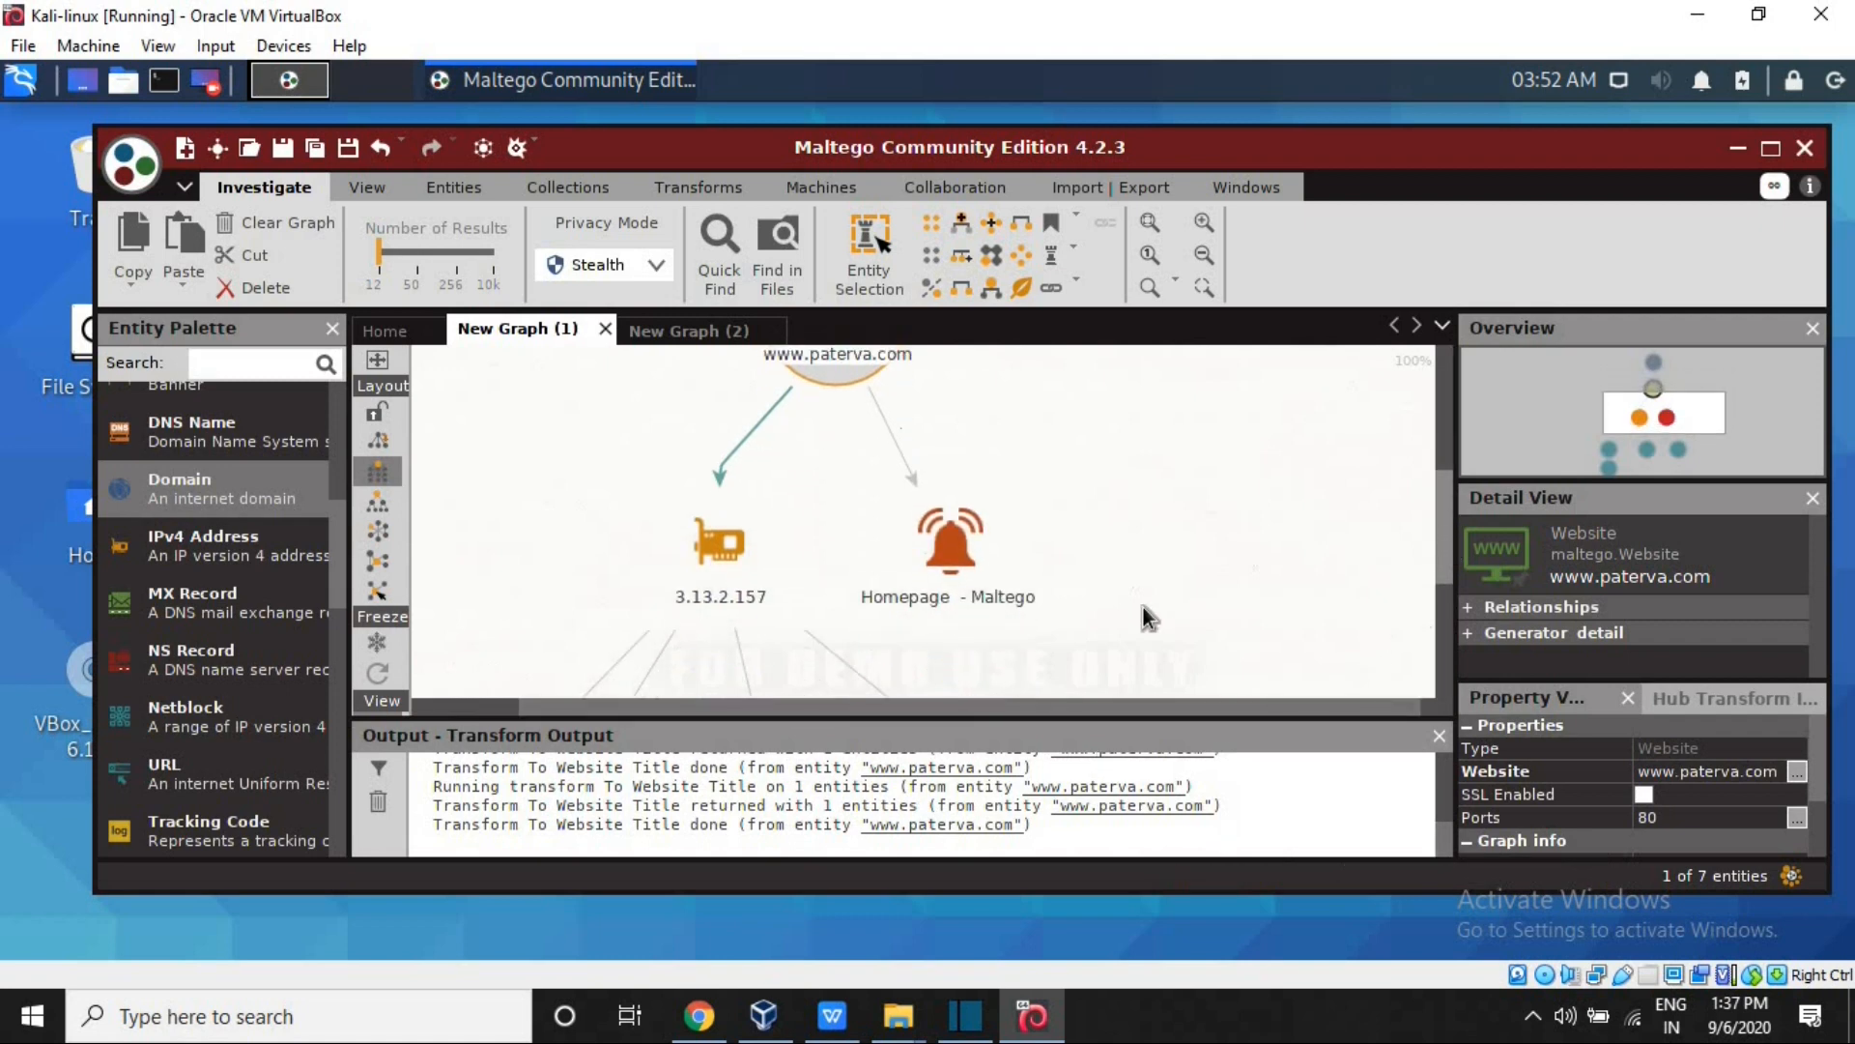
click(974, 609)
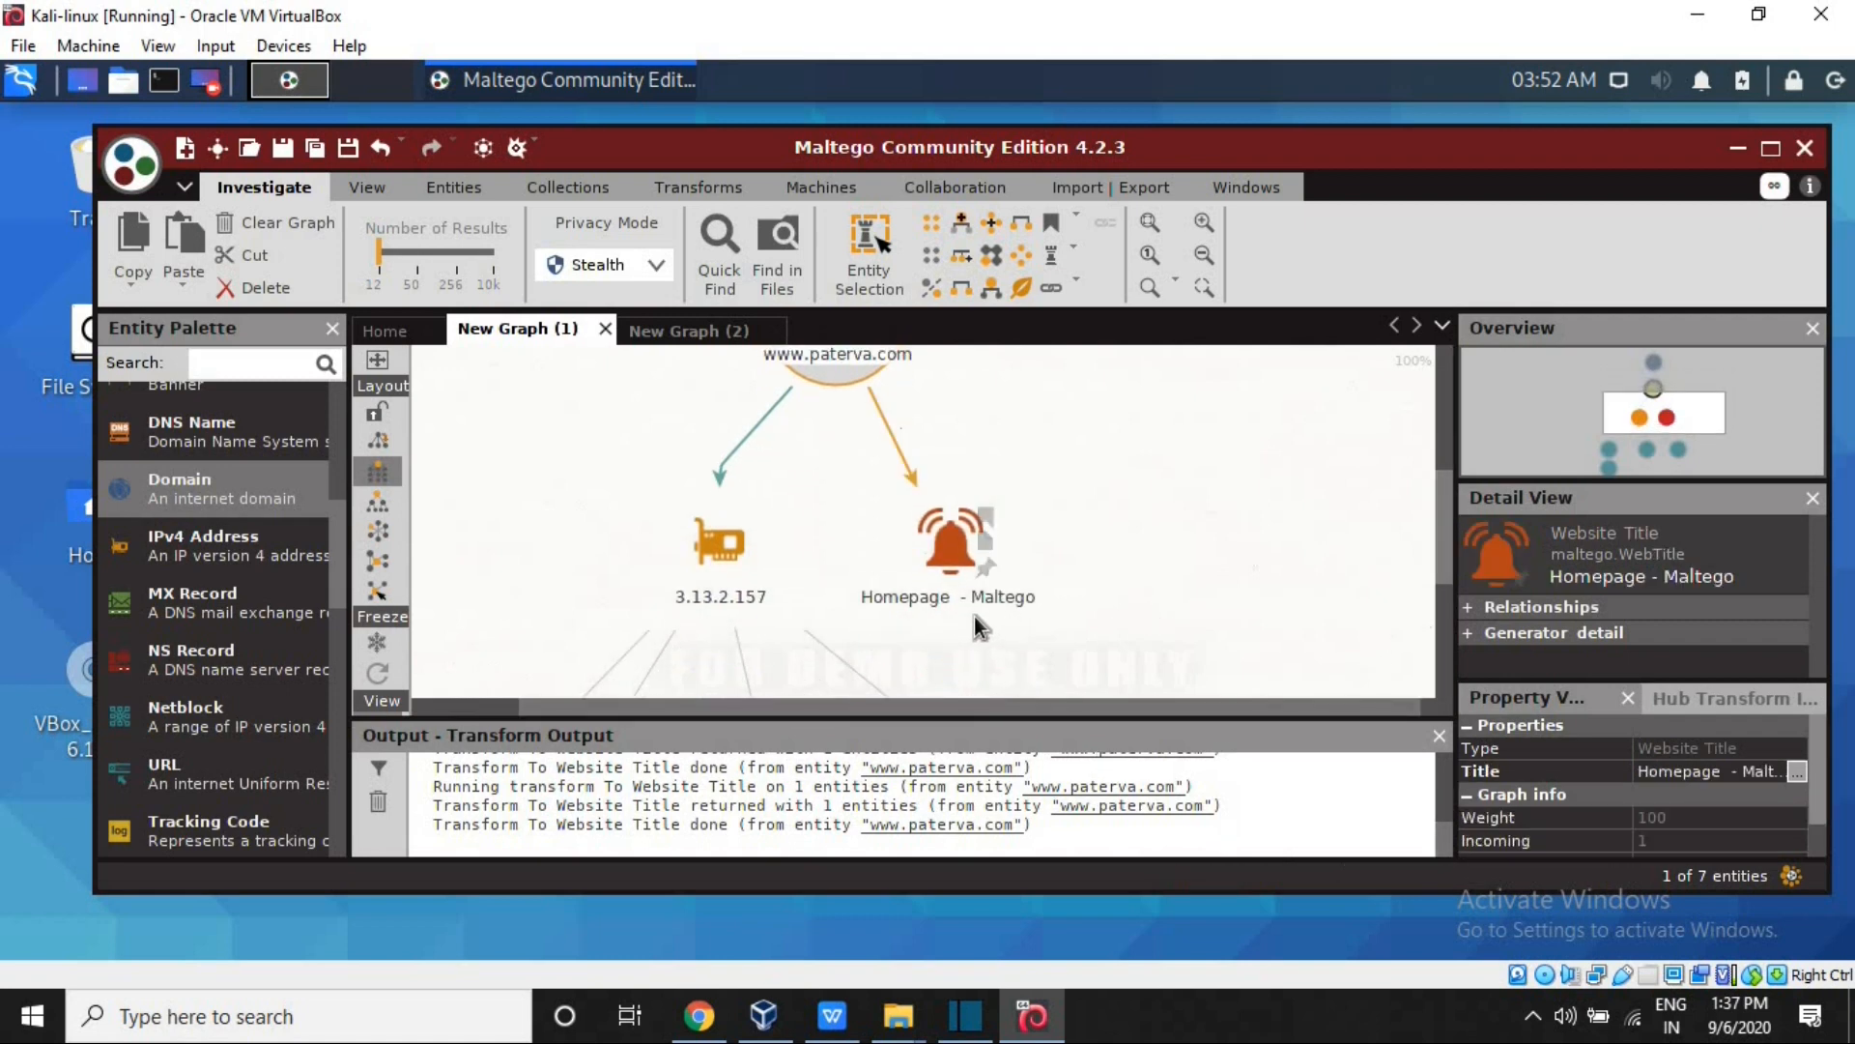
click(1044, 578)
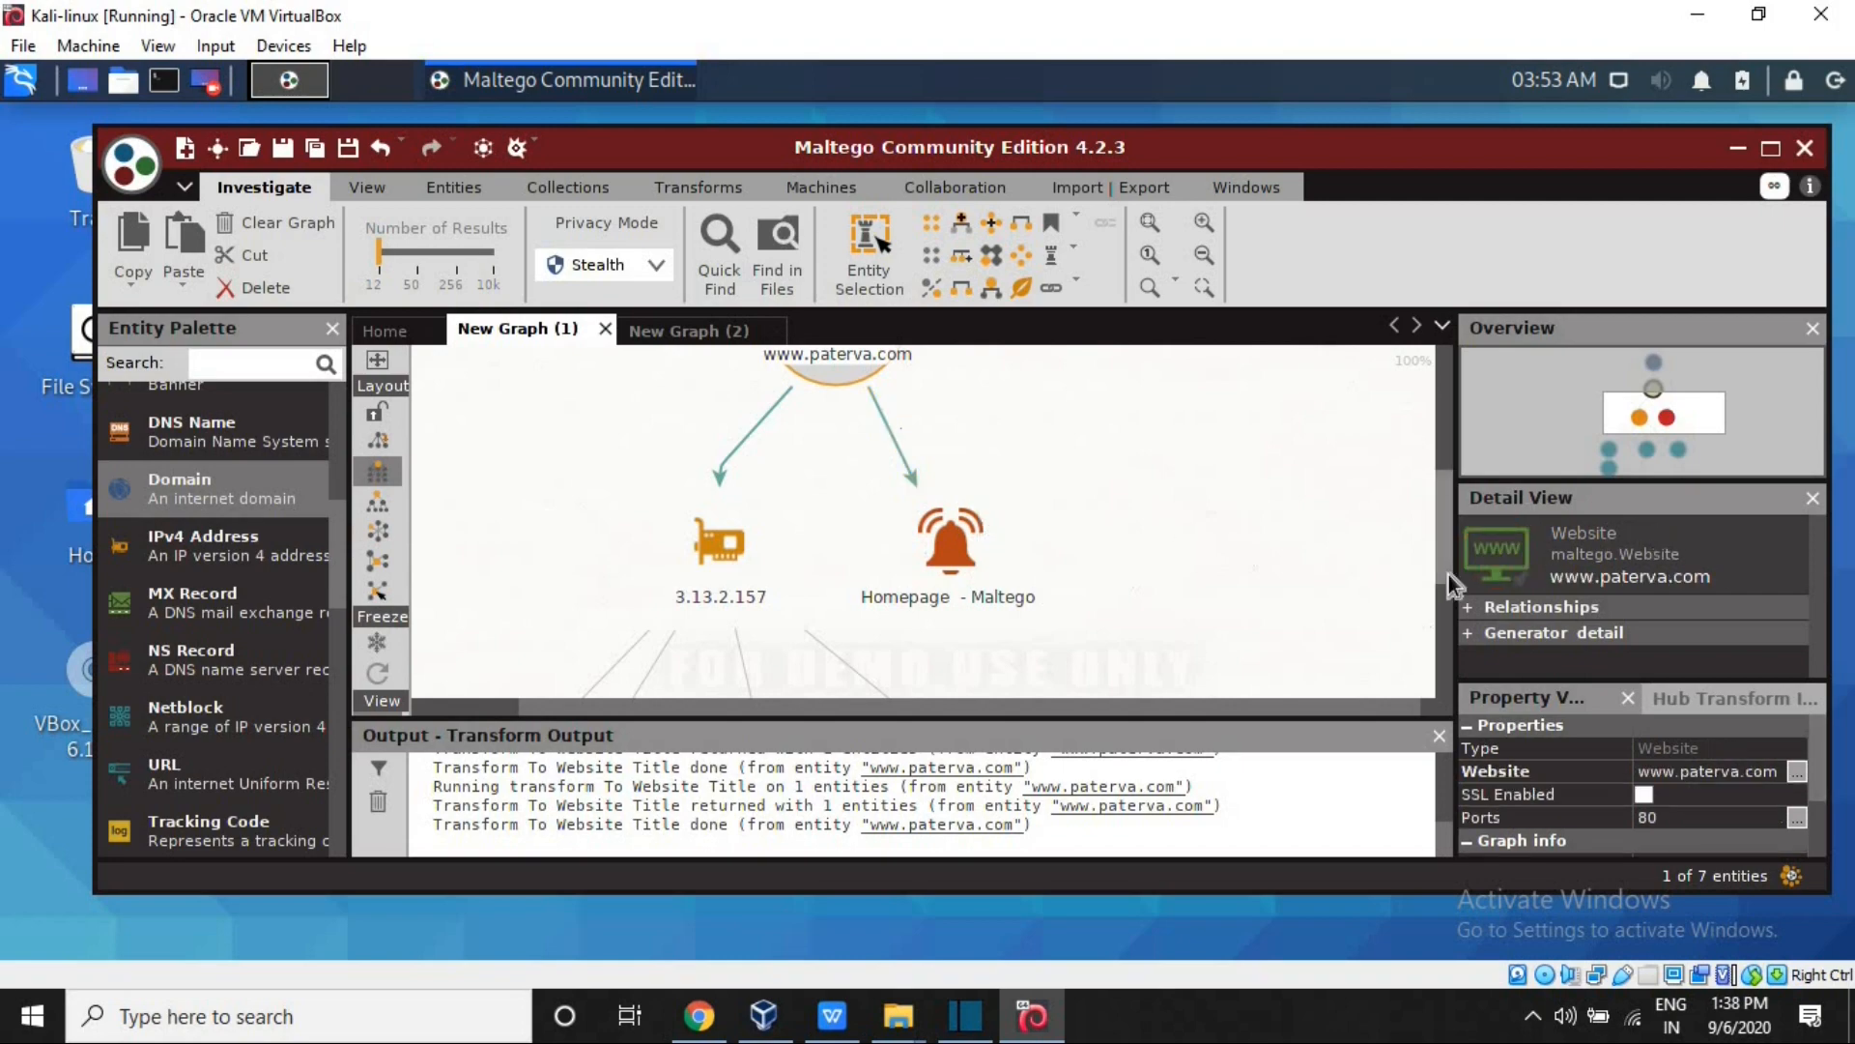